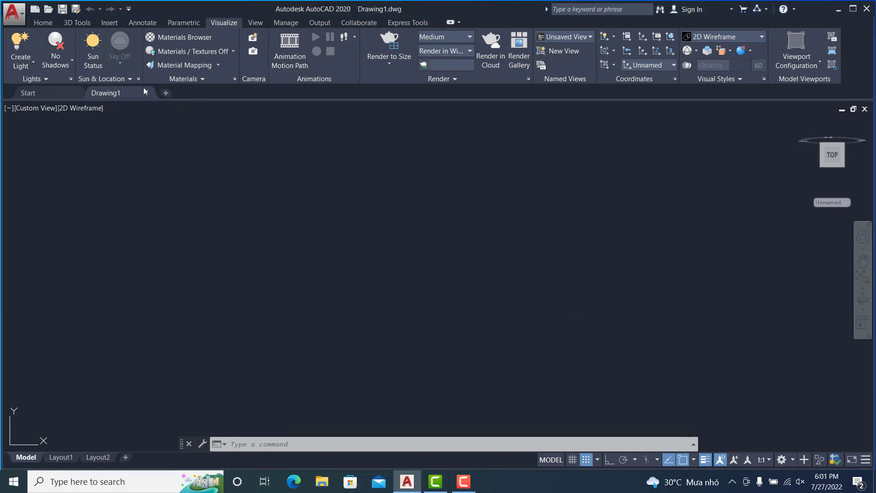
Step: Draw a 110-unit horizontal base line with Ortho on and frame it in view
{"action": "left_click", "coordinate": [46, 22]}
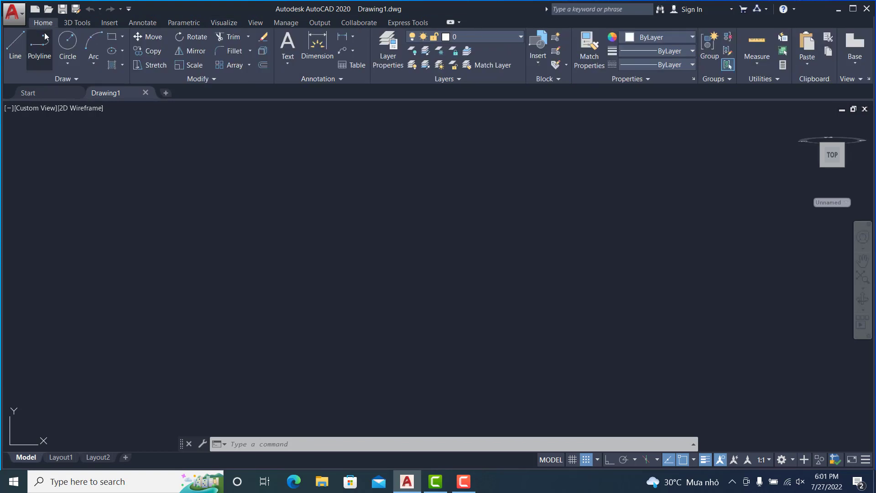
{"action": "left_click", "coordinate": [15, 44]}
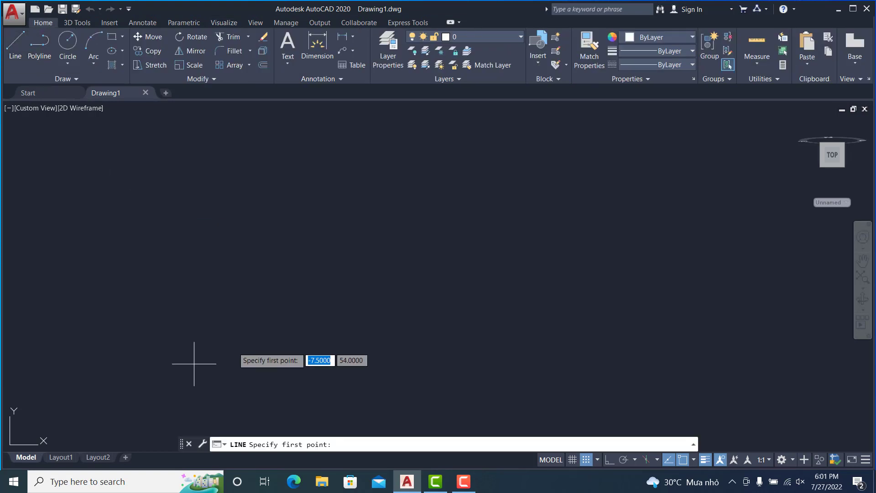
{"action": "left_click", "coordinate": [281, 278]}
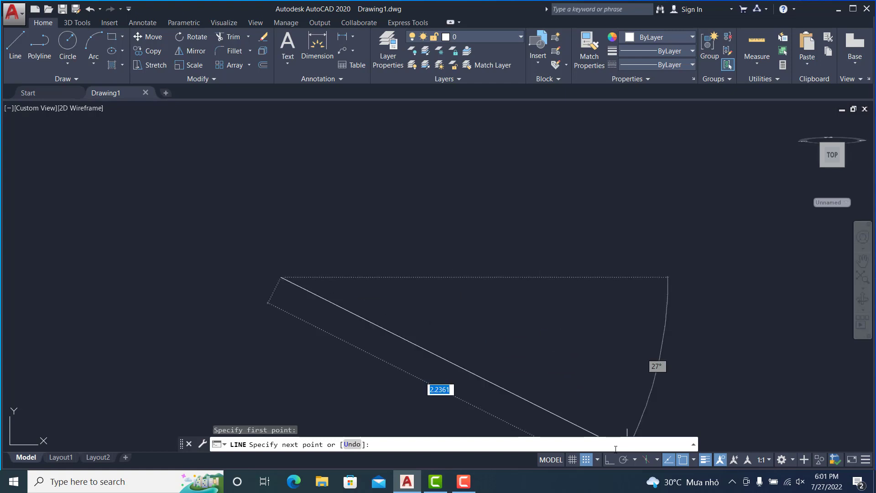
{"action": "left_click", "coordinate": [609, 464]}
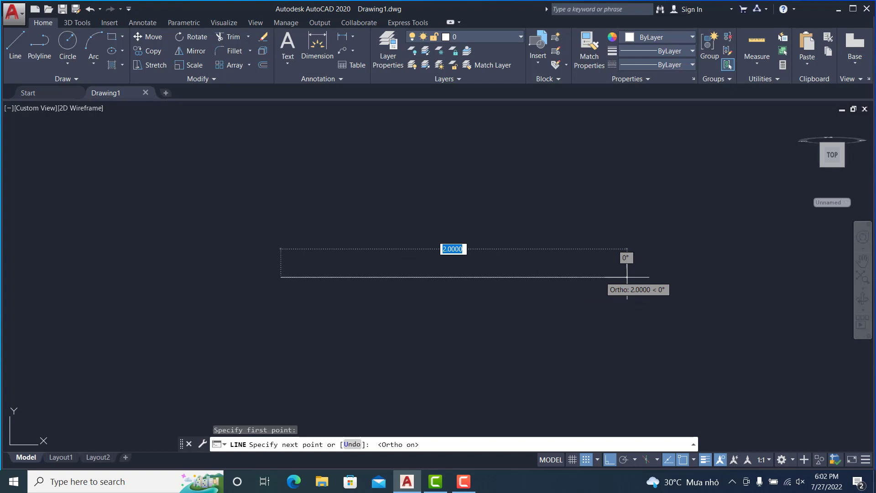
{"action": "type", "text": "110"}
{"action": "key", "text": "Return"}
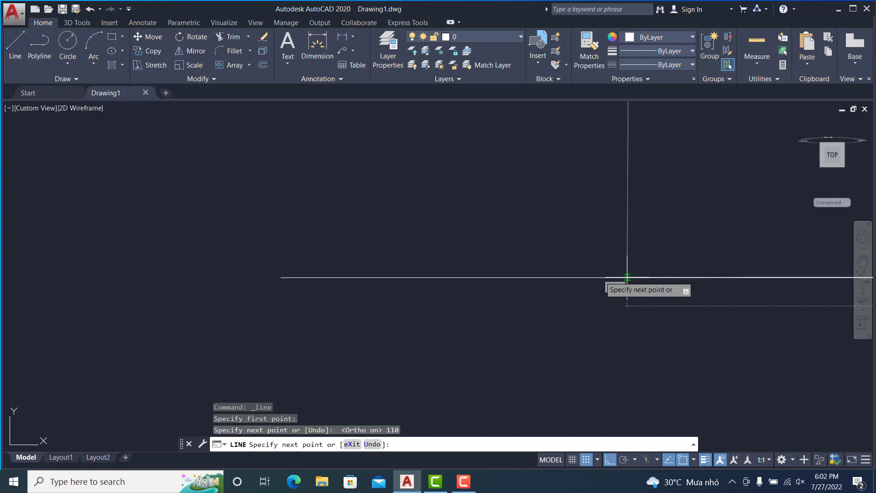
{"action": "key", "text": "Return"}
{"action": "middle_click", "coordinate": [597, 276]}
{"action": "middle_click", "coordinate": [597, 276]}
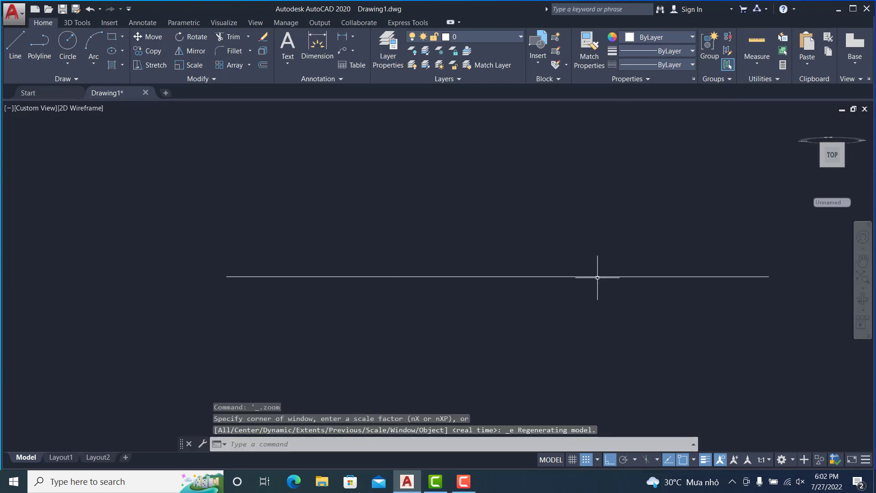
{"action": "middle_click_drag", "start_coordinate": [606, 250], "coordinate": [570, 270]}
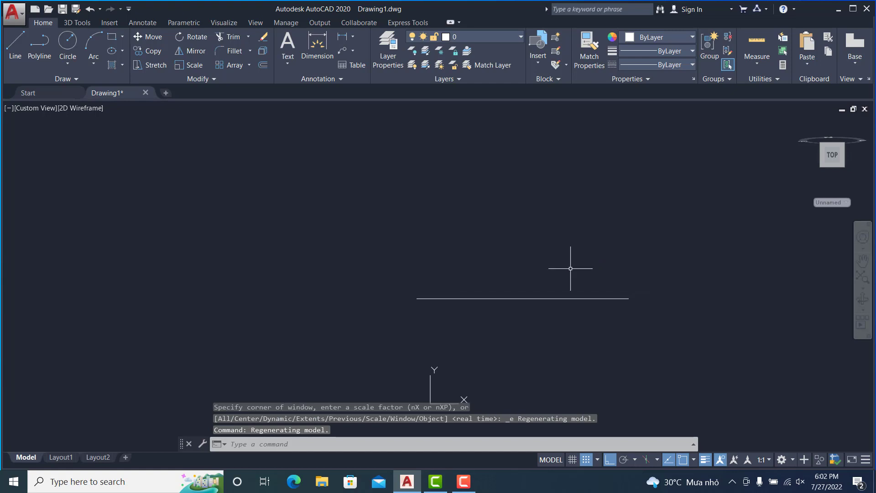
{"action": "type", "text": "l"}
{"action": "key", "text": "Return"}
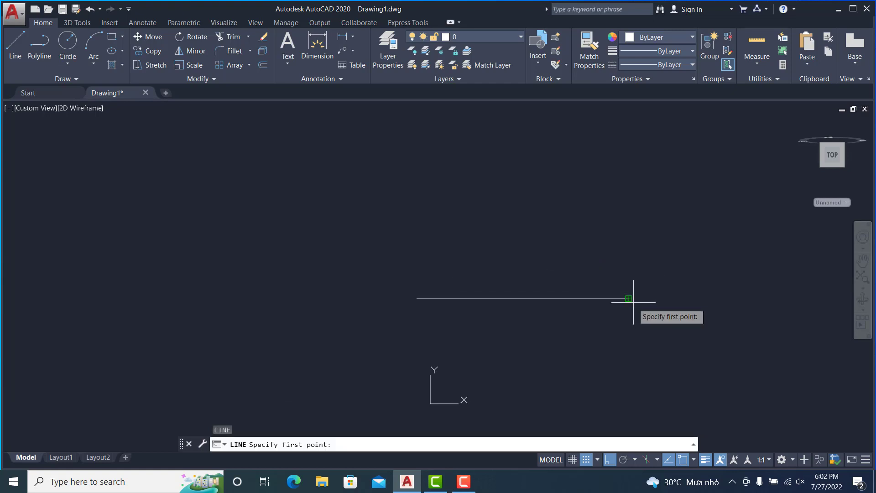
Step: Draw 14-unit vertical uprights at the right and left ends of the base line
{"action": "left_click", "coordinate": [628, 299]}
{"action": "type", "text": "14"}
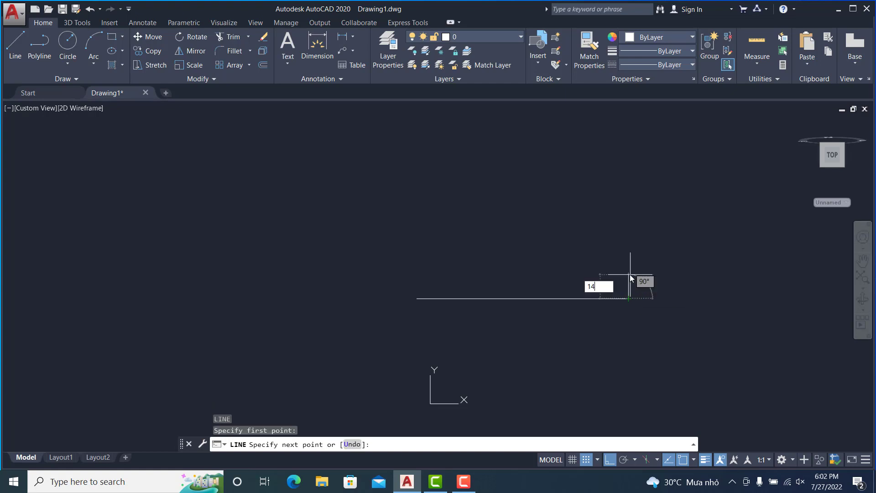
{"action": "key", "text": "Return"}
{"action": "key", "text": "Return"}
{"action": "key", "text": "Return"}
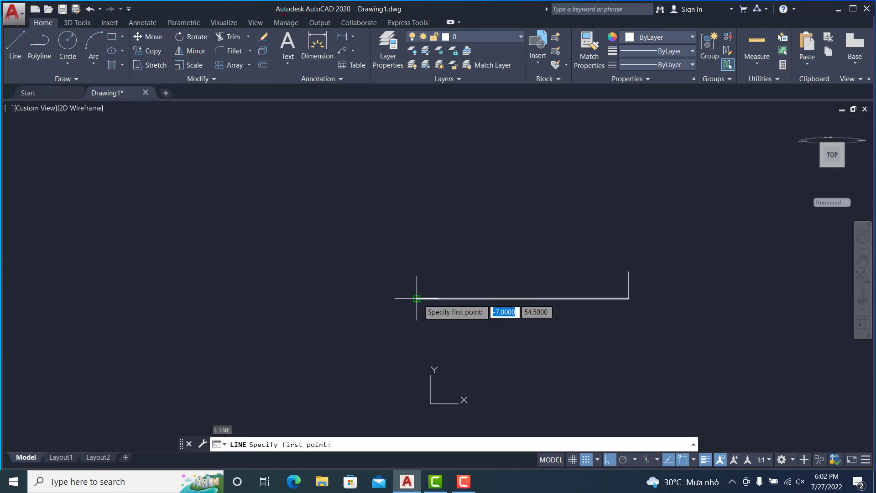
{"action": "left_click", "coordinate": [417, 298]}
{"action": "type", "text": "14"}
{"action": "key", "text": "Return"}
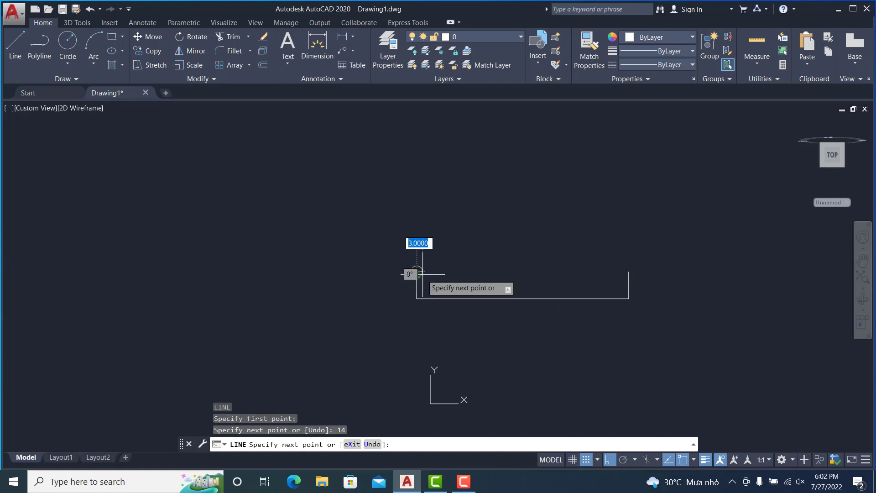
{"action": "key", "text": "Return"}
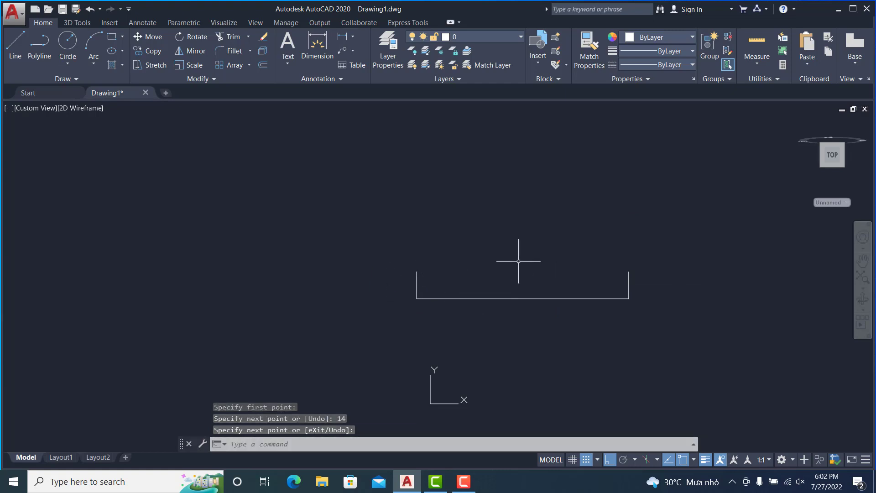
{"action": "key", "text": "Escape"}
Step: Attempt a 14+43 line from the base line's midpoint, then abandon it
{"action": "type", "text": "l"}
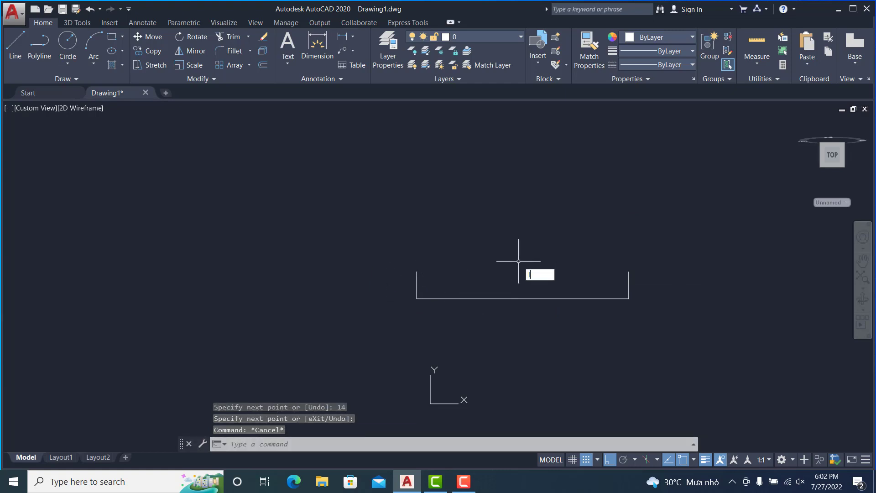
{"action": "key", "text": "Return"}
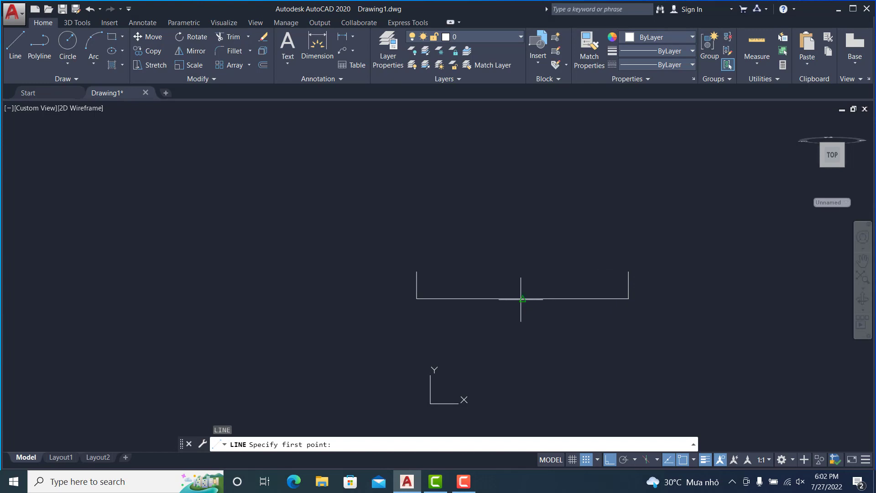
{"action": "left_click", "coordinate": [521, 299]}
{"action": "type", "text": "14+43"}
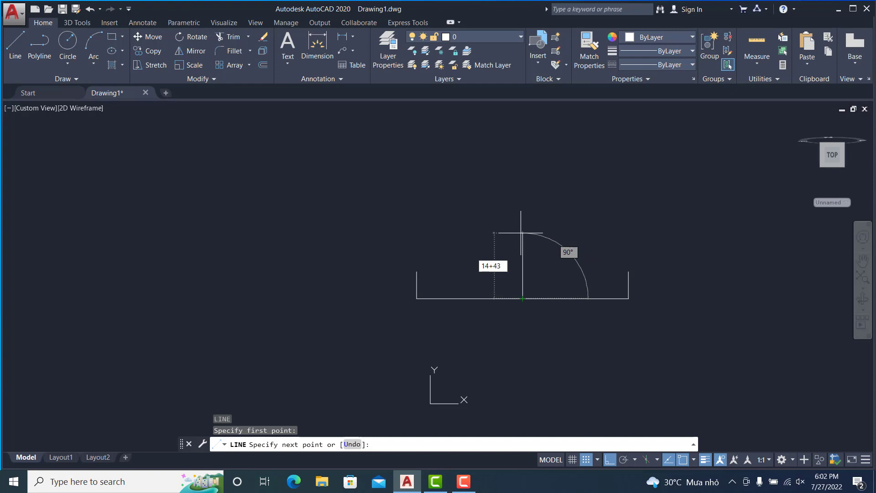
{"action": "key", "text": "Return"}
{"action": "key", "text": "Escape"}
{"action": "key", "text": "Escape"}
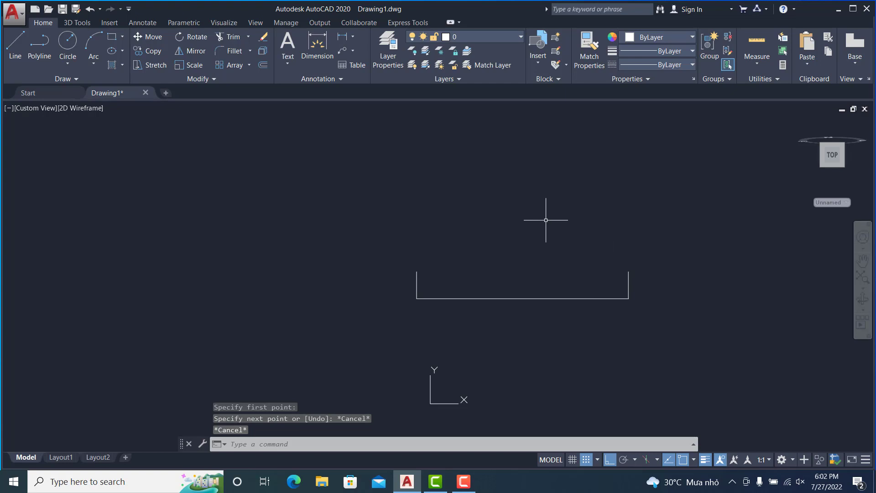
Step: Draw a 43-unit vertical line up from the top of the left upright
{"action": "type", "text": "l"}
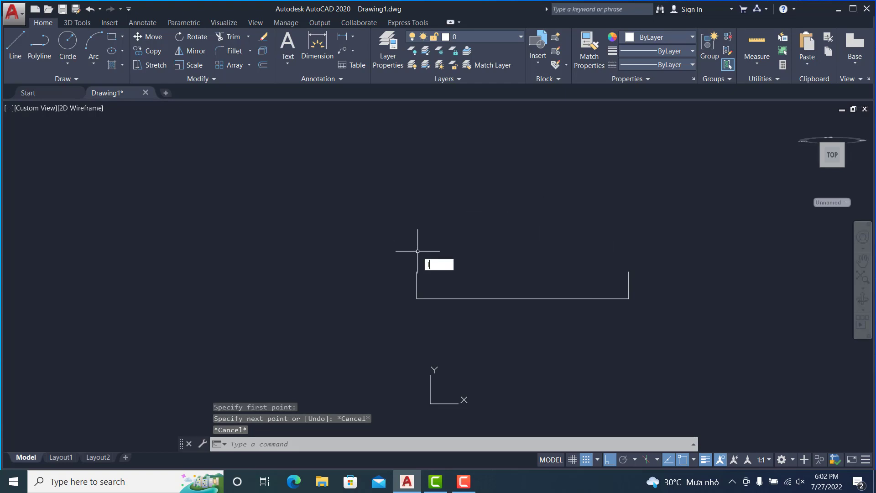
{"action": "key", "text": "Return"}
{"action": "left_click", "coordinate": [416, 271]}
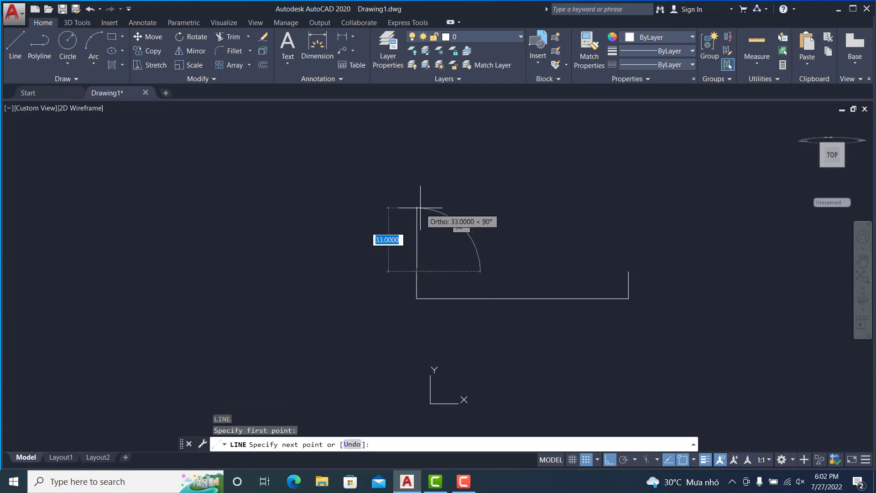
{"action": "type", "text": "43"}
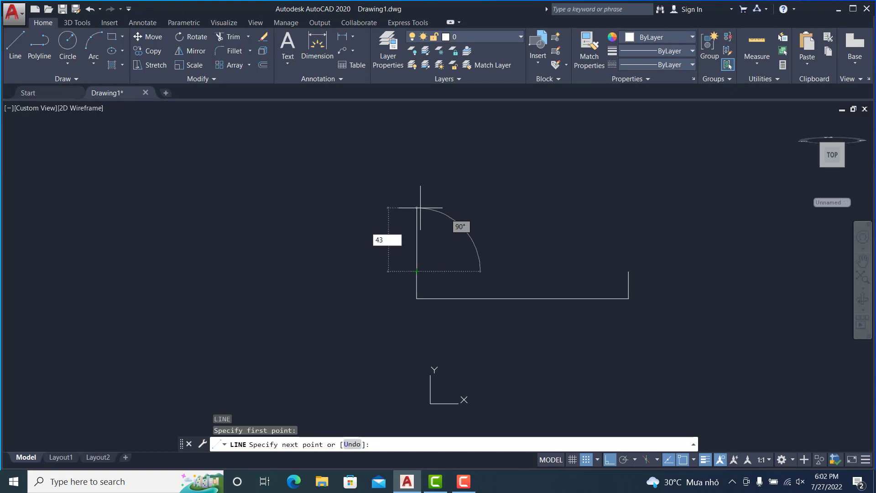
{"action": "key", "text": "Return"}
{"action": "key", "text": "Return"}
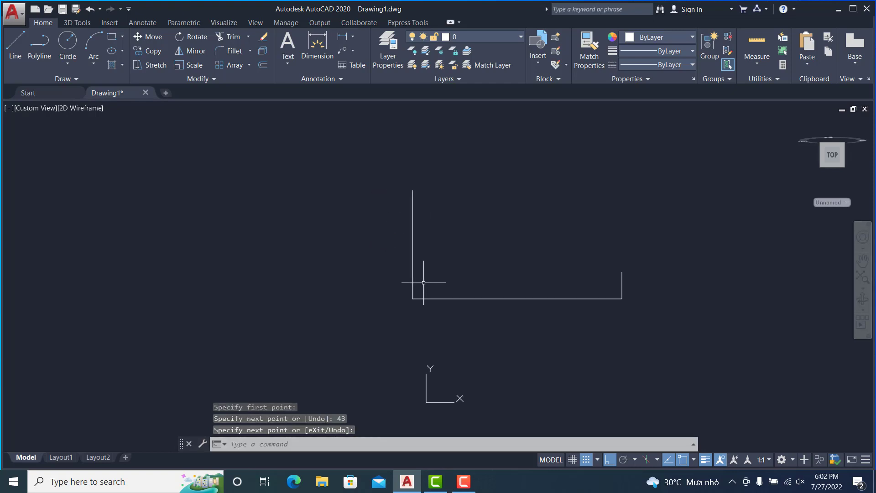
Step: Select the two tall left vertical lines after zooming to fit the drawing
{"action": "scroll", "coordinate": [420, 286], "scroll_direction": "down", "scroll_amount": 4}
{"action": "left_click", "coordinate": [424, 283]}
{"action": "left_click_drag", "start_coordinate": [414, 273], "coordinate": [425, 279]}
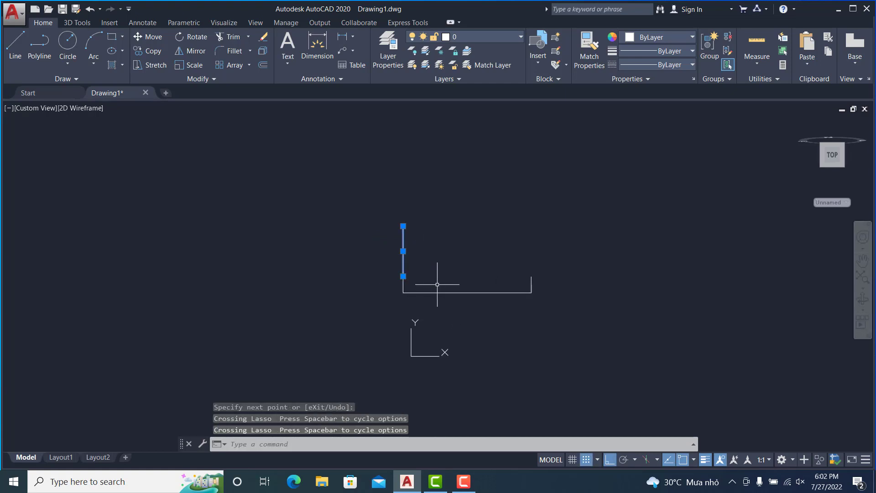
{"action": "scroll", "coordinate": [436, 284], "scroll_direction": "down", "scroll_amount": 3}
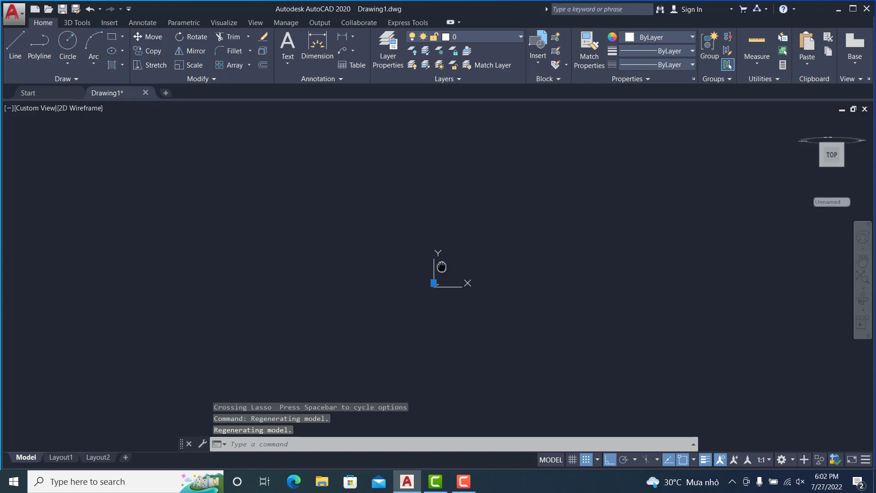
{"action": "middle_click", "coordinate": [441, 266]}
{"action": "middle_click", "coordinate": [441, 266]}
{"action": "scroll", "coordinate": [442, 267], "scroll_direction": "down", "scroll_amount": 2}
{"action": "scroll", "coordinate": [439, 265], "scroll_direction": "up", "scroll_amount": 2}
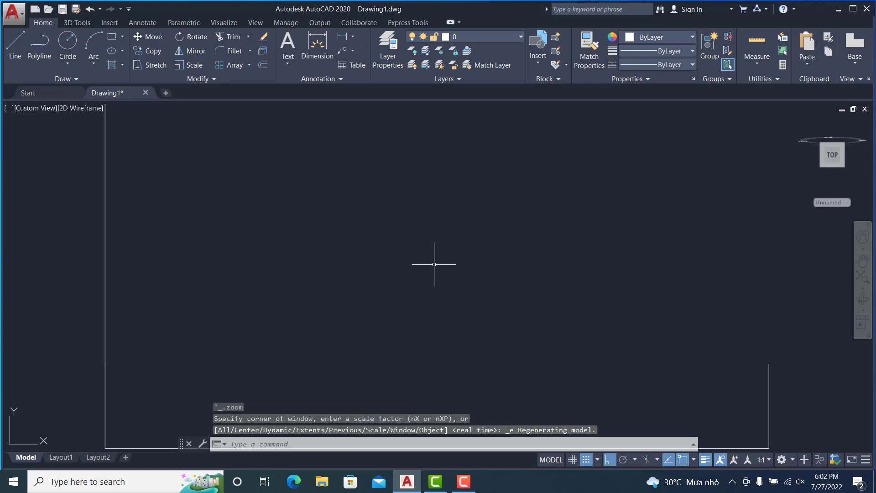
{"action": "scroll", "coordinate": [434, 264], "scroll_direction": "down", "scroll_amount": 2}
{"action": "mouse_move", "coordinate": [285, 251]}
{"action": "left_mouse_down"}
{"action": "mouse_move", "coordinate": [232, 367]}
{"action": "mouse_move", "coordinate": [232, 358]}
{"action": "left_mouse_up"}
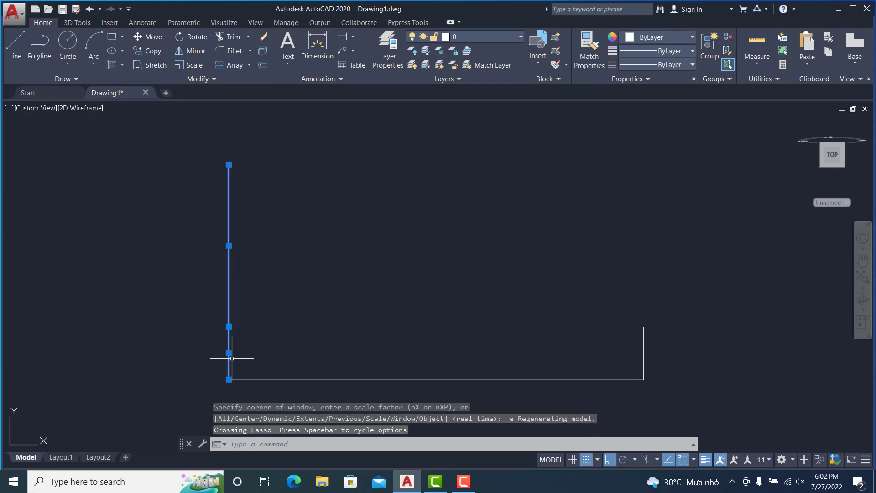
Step: Copy the left vertical lines 55 units right to the base line's midpoint
{"action": "type", "text": "co"}
{"action": "key", "text": "Return"}
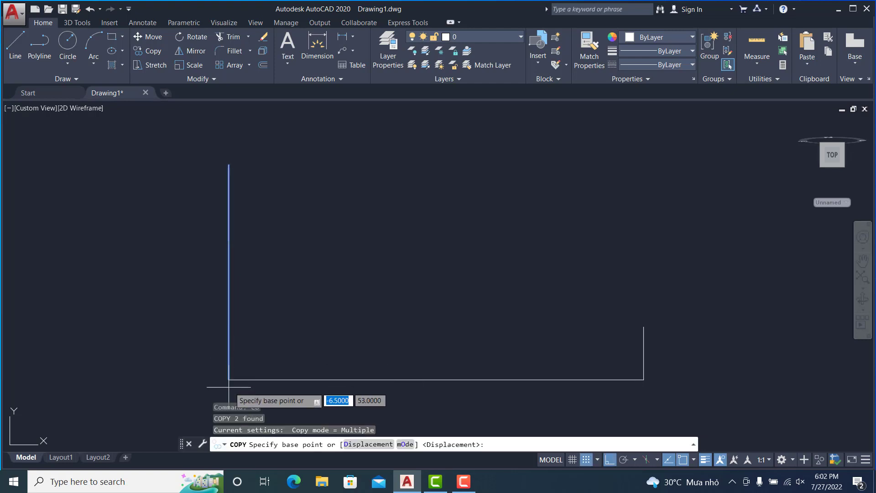
{"action": "left_click", "coordinate": [229, 380]}
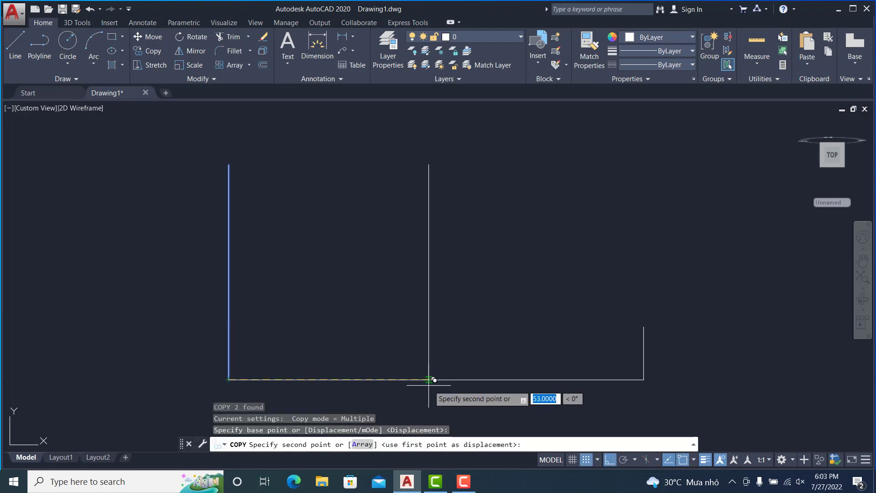
{"action": "left_click", "coordinate": [442, 374]}
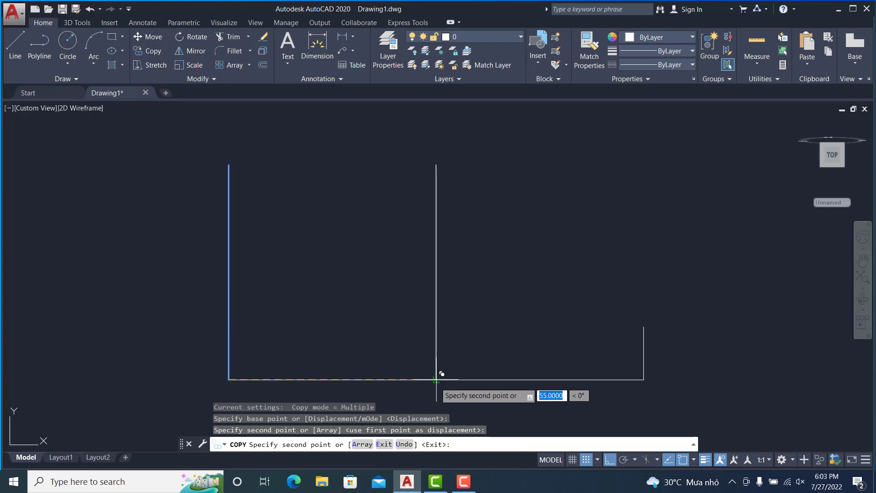
{"action": "key", "text": "Escape"}
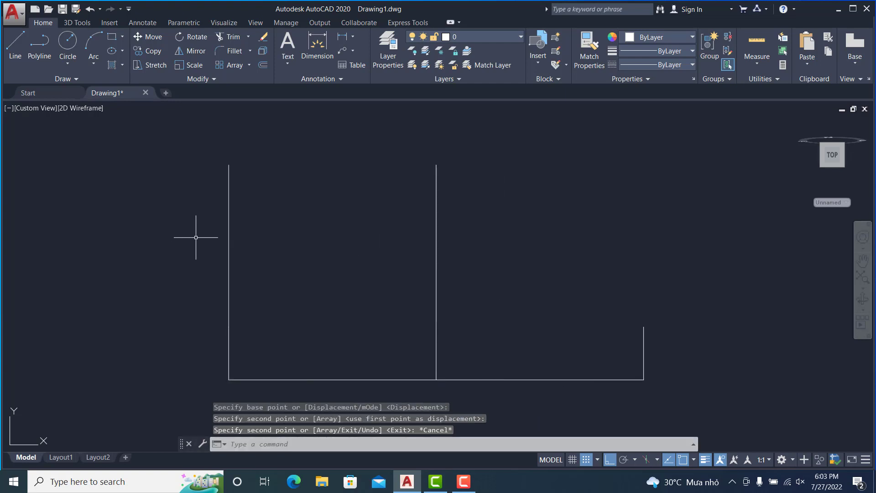
{"action": "left_click", "coordinate": [229, 236]}
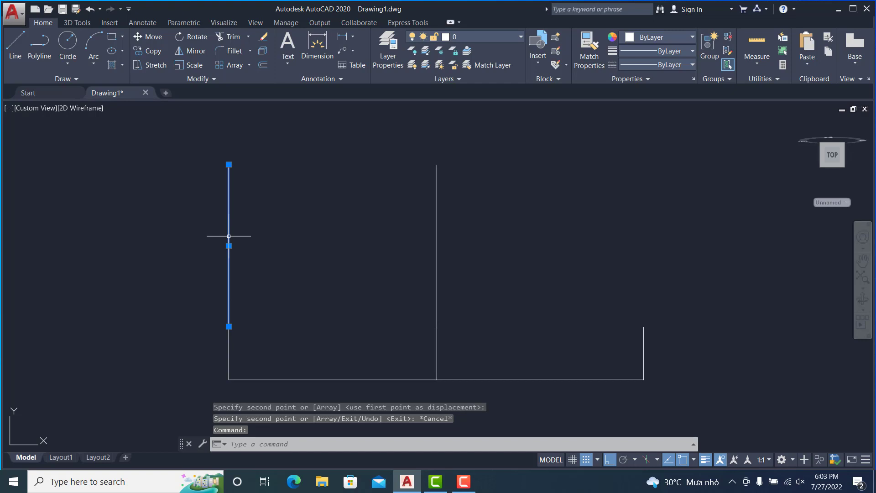
Step: Erase the stray left line and draw a 78-unit horizontal line
{"action": "key", "text": "Delete"}
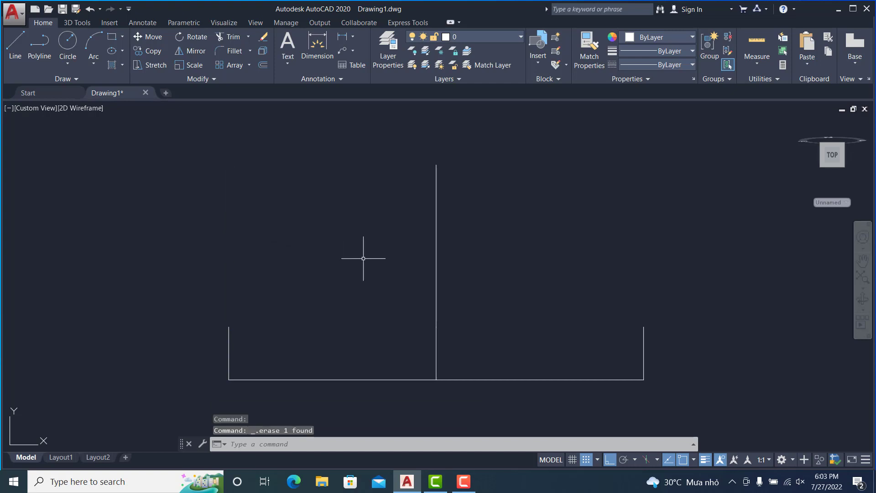
{"action": "type", "text": "l"}
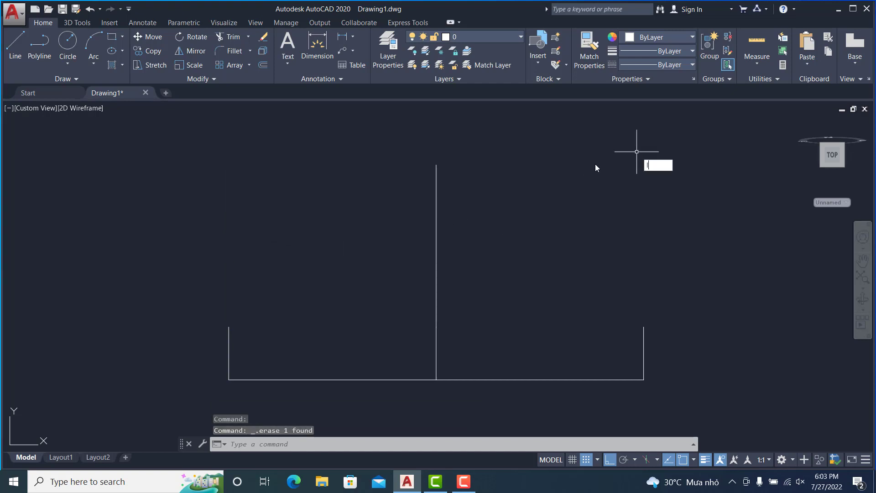
{"action": "key", "text": "Return"}
{"action": "left_click", "coordinate": [535, 228]}
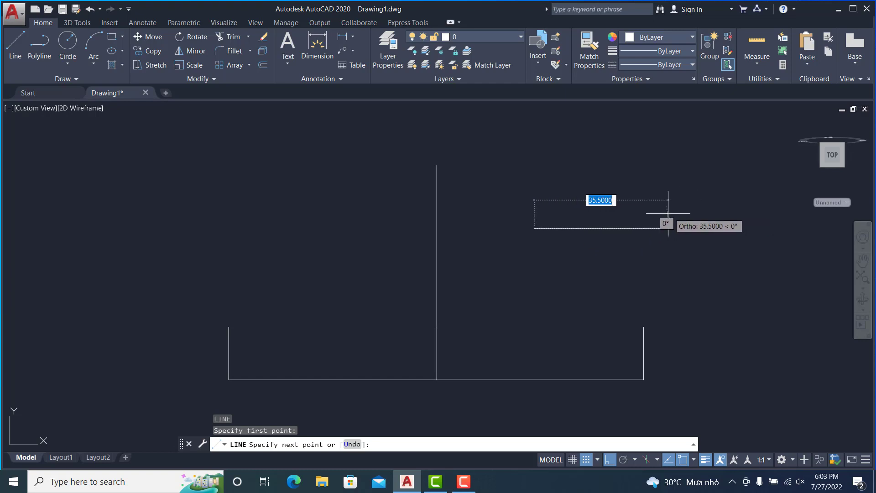
{"action": "type", "text": "78"}
{"action": "key", "text": "Return"}
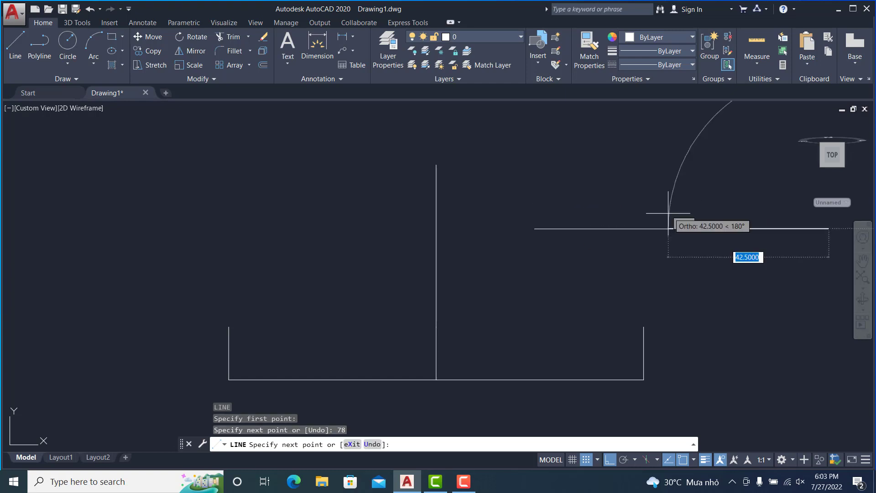
{"action": "key", "text": "Return"}
Step: Move the 78-unit line onto the top of the centre line
{"action": "left_click", "coordinate": [653, 228]}
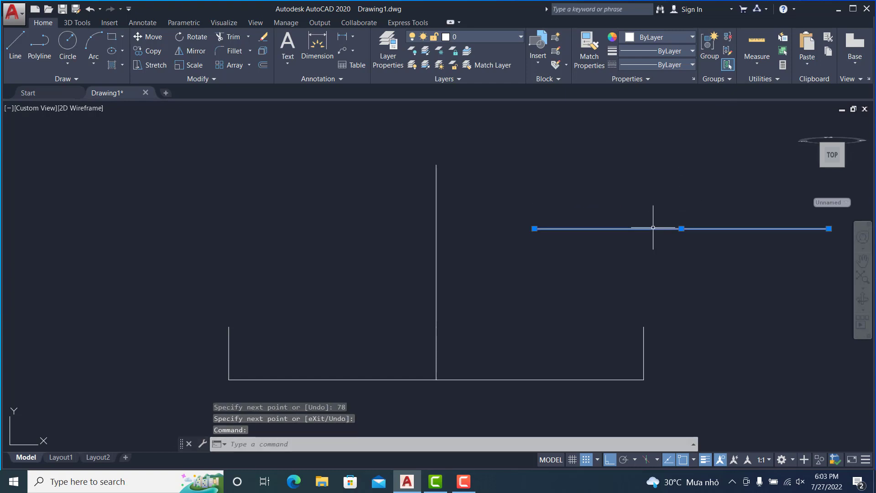
{"action": "type", "text": "m"}
{"action": "key", "text": "Return"}
{"action": "left_click", "coordinate": [681, 228]}
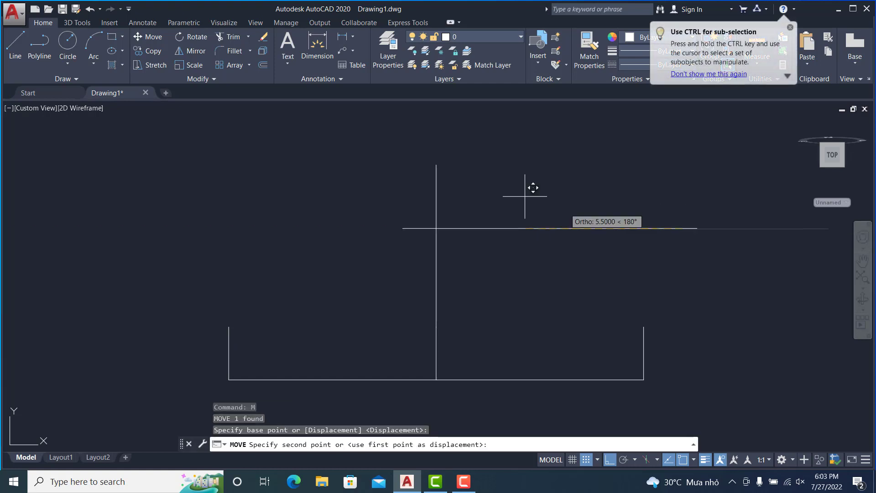
{"action": "left_click", "coordinate": [436, 165]}
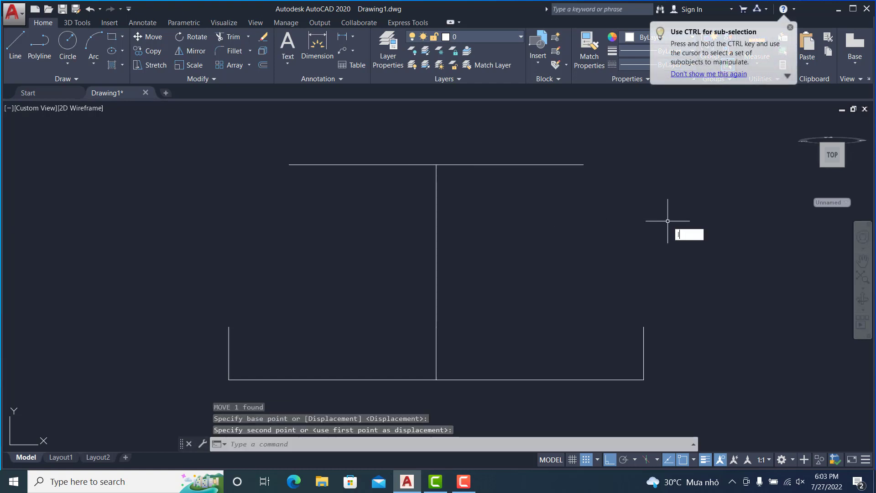
Step: Draw slanted edges from both ends of the top line down to the side wall tops
{"action": "type", "text": "l"}
{"action": "key", "text": "Return"}
{"action": "left_click", "coordinate": [584, 165]}
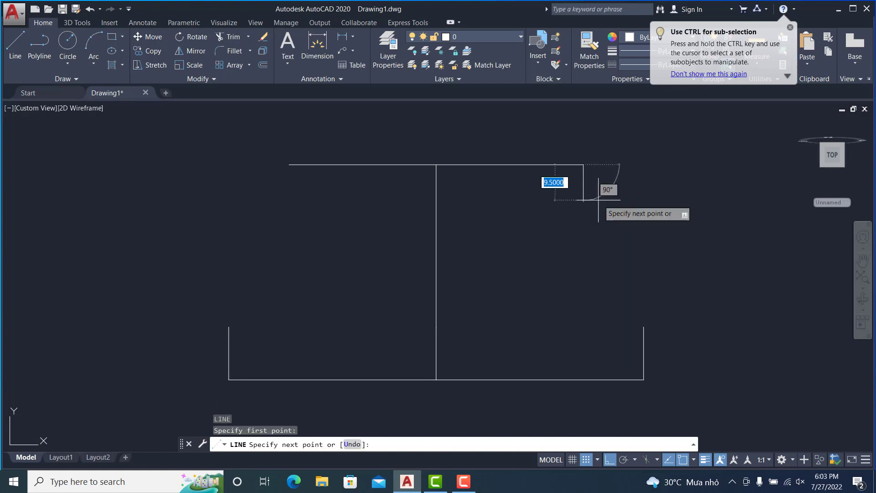
{"action": "left_click", "coordinate": [643, 327]}
{"action": "key", "text": "Return"}
{"action": "key", "text": "Return"}
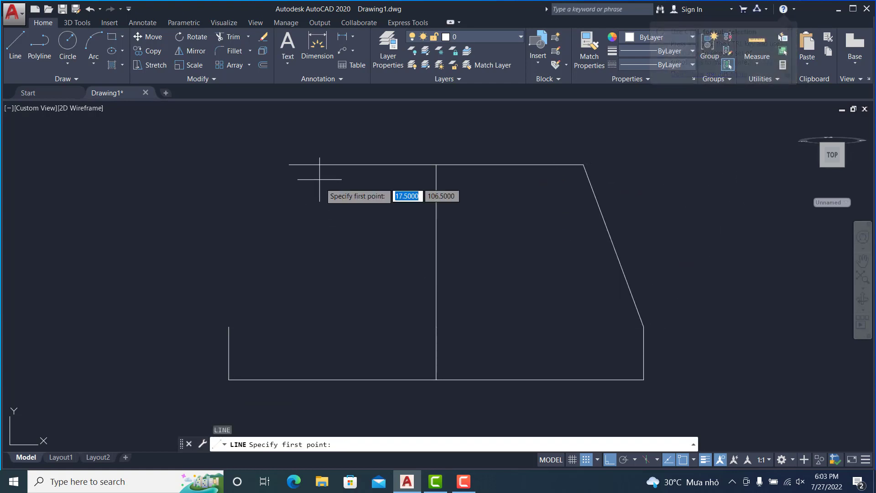
{"action": "left_click", "coordinate": [289, 165]}
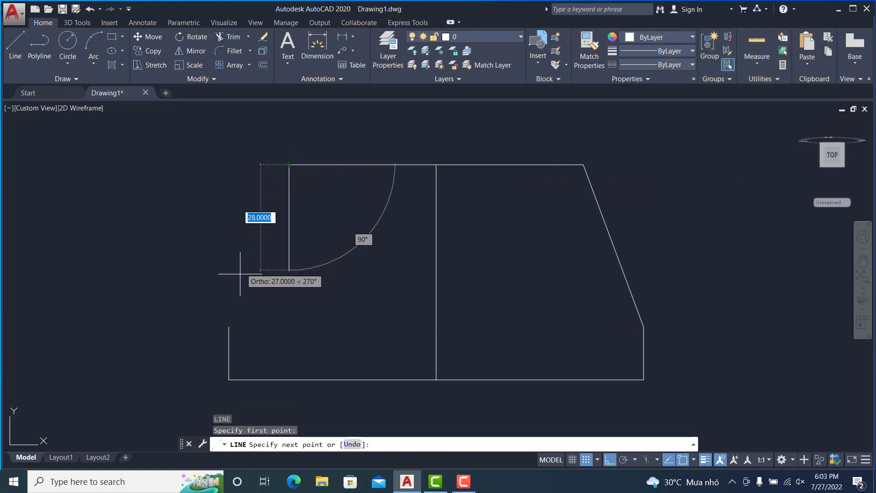
{"action": "left_click", "coordinate": [229, 327]}
{"action": "key", "text": "Return"}
{"action": "scroll", "coordinate": [404, 251], "scroll_direction": "up", "scroll_amount": 2}
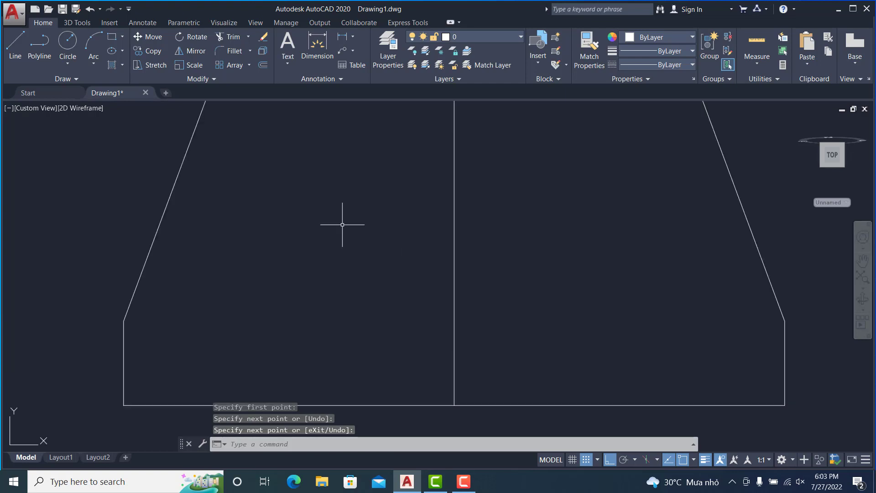
Step: Make a region from the top, two slanted, two vertical and bottom edges
{"action": "left_click", "coordinate": [60, 76]}
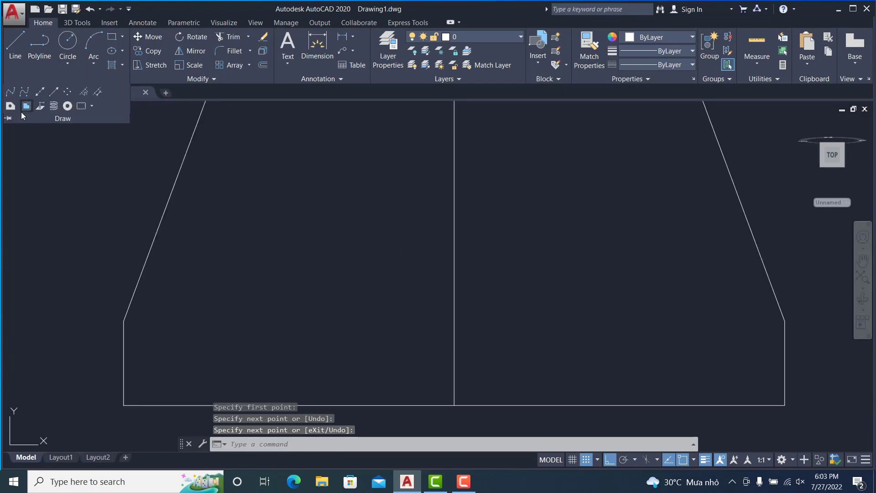
{"action": "left_click", "coordinate": [10, 105]}
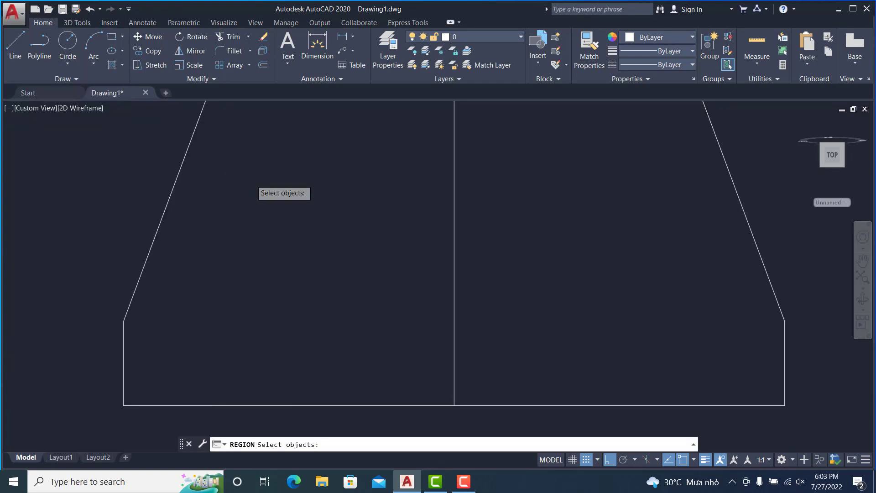
{"action": "scroll", "coordinate": [248, 181], "scroll_direction": "up", "scroll_amount": 2}
{"action": "scroll", "coordinate": [248, 181], "scroll_direction": "down", "scroll_amount": 2}
{"action": "scroll", "coordinate": [248, 182], "scroll_direction": "up", "scroll_amount": 2}
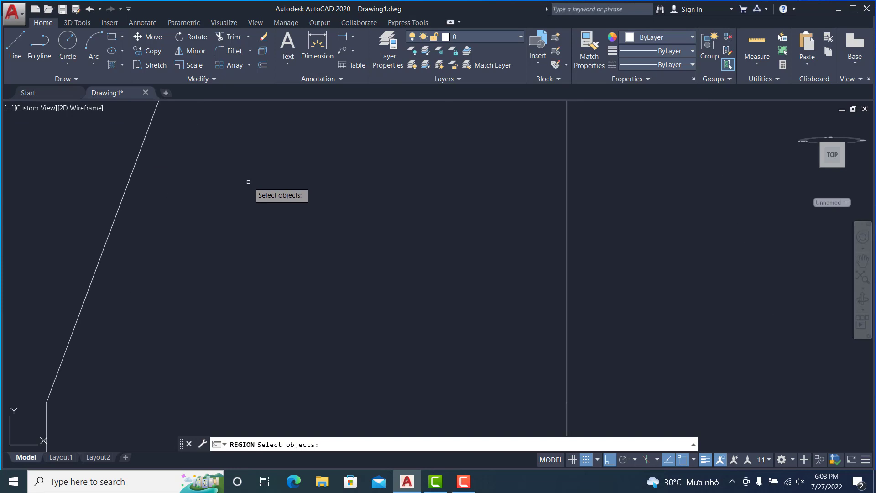
{"action": "scroll", "coordinate": [249, 182], "scroll_direction": "up", "scroll_amount": 2}
{"action": "scroll", "coordinate": [248, 181], "scroll_direction": "down", "scroll_amount": 4}
{"action": "scroll", "coordinate": [248, 182], "scroll_direction": "down", "scroll_amount": 4}
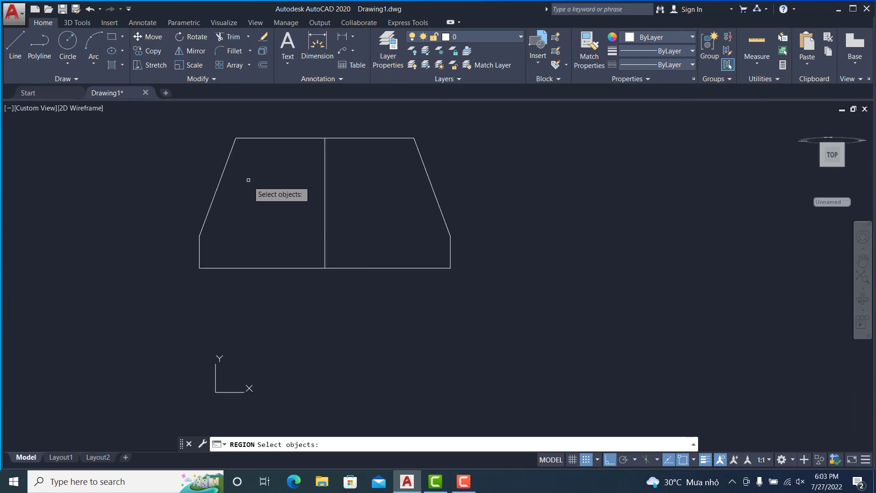
{"action": "left_click", "coordinate": [262, 138]}
{"action": "left_click", "coordinate": [228, 160]}
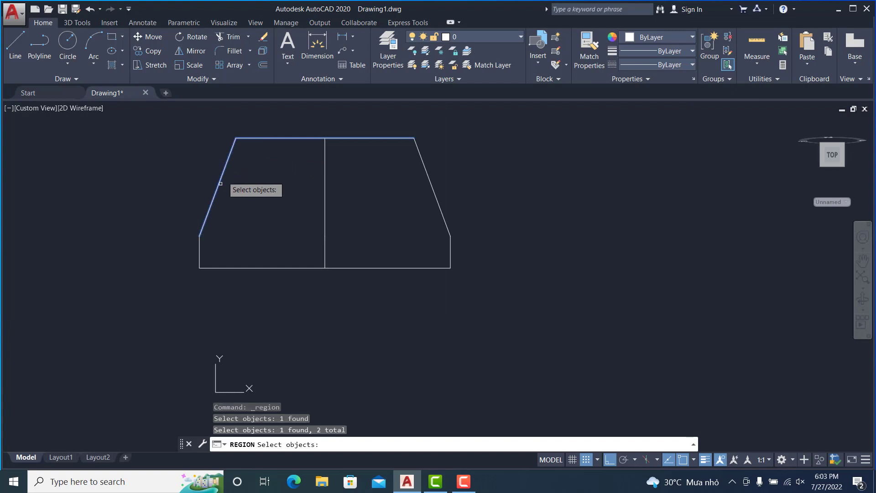
{"action": "left_click", "coordinate": [201, 244]}
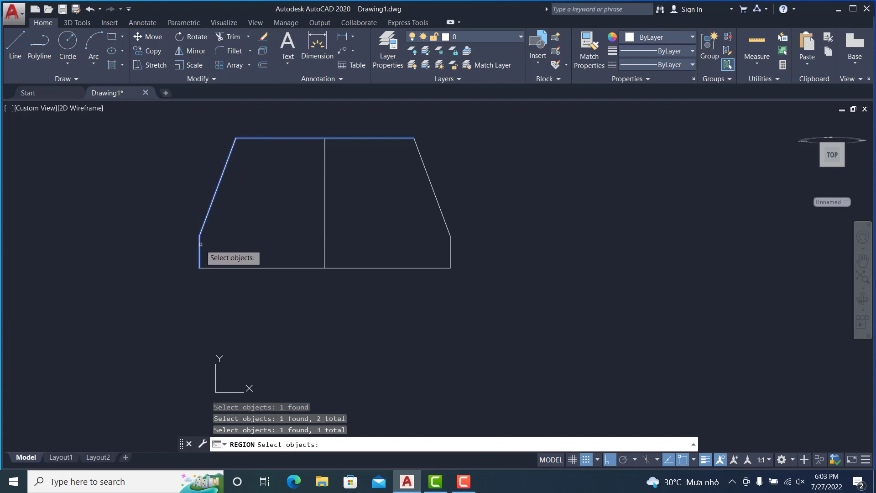
{"action": "left_click", "coordinate": [220, 268]}
{"action": "left_click", "coordinate": [451, 255]}
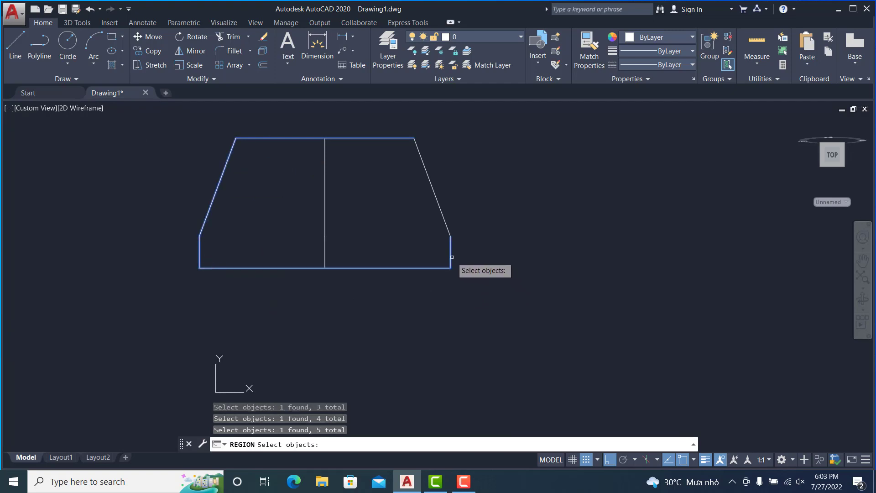
{"action": "left_click", "coordinate": [446, 226]}
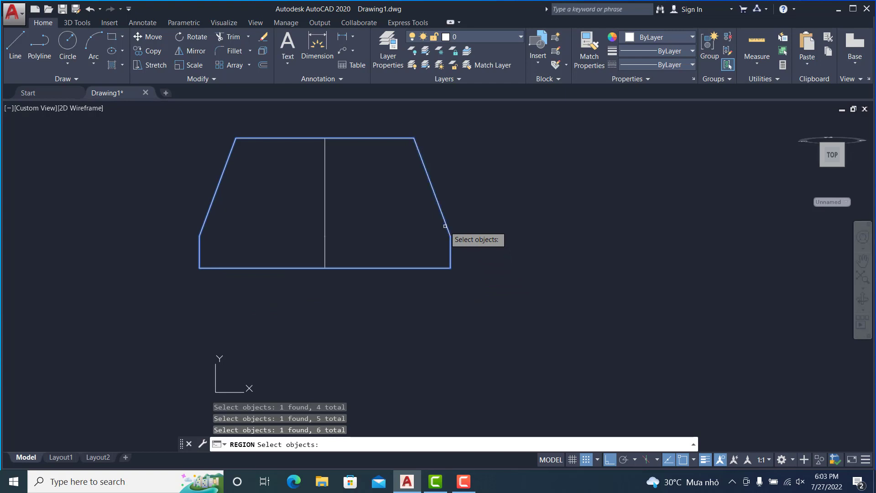
{"action": "key", "text": "Return"}
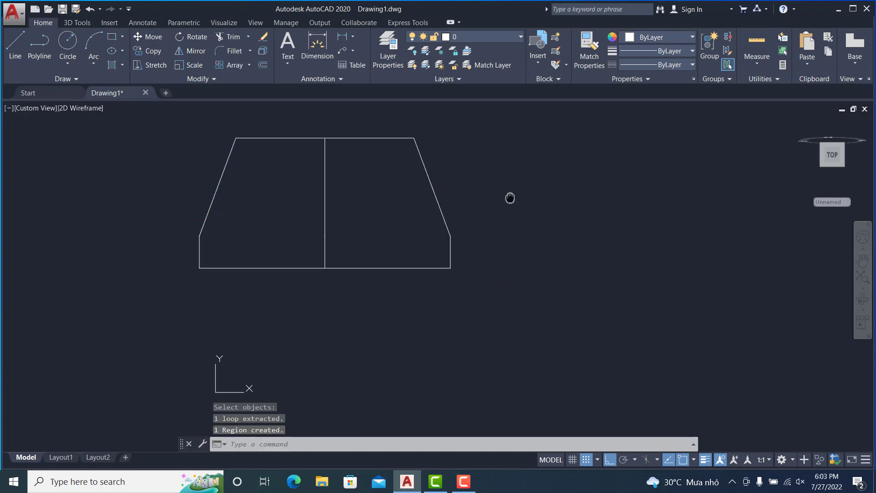
{"action": "middle_click_drag", "start_coordinate": [510, 197], "coordinate": [451, 231]}
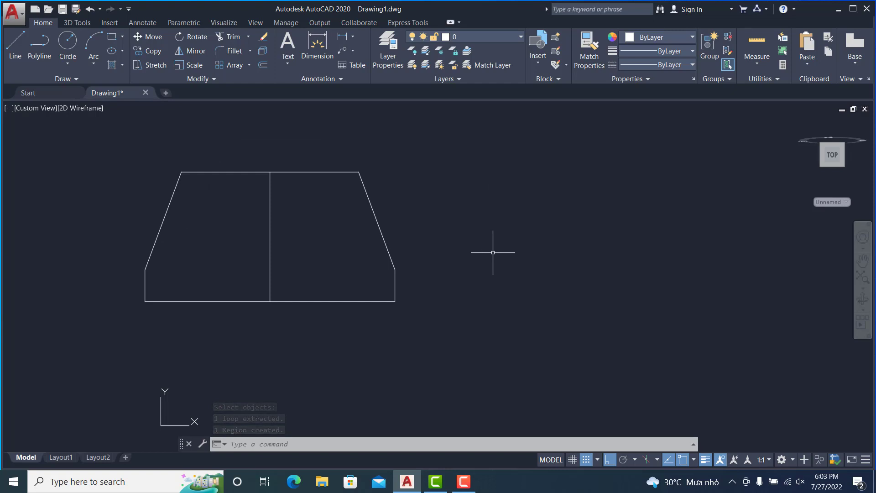
Step: Draw a radius-30 circle to the right of the tapered profile
{"action": "type", "text": "c"}
{"action": "key", "text": "Return"}
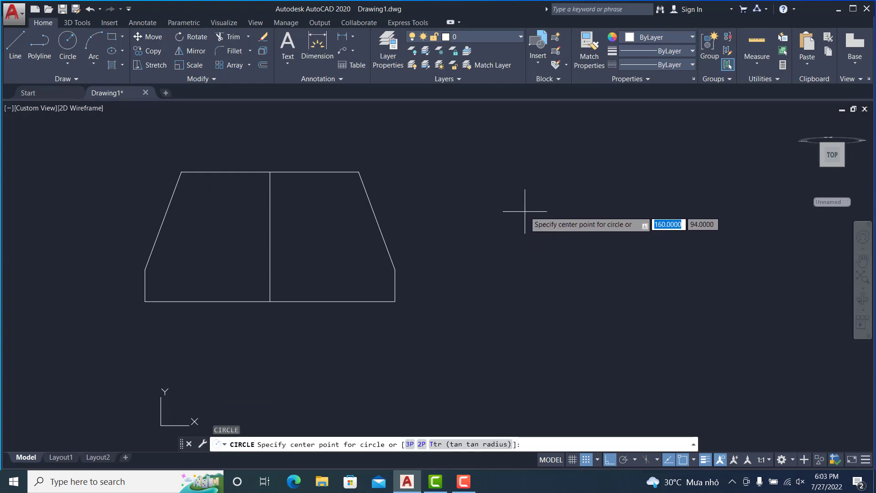
{"action": "left_click", "coordinate": [525, 211]}
{"action": "type", "text": "3"}
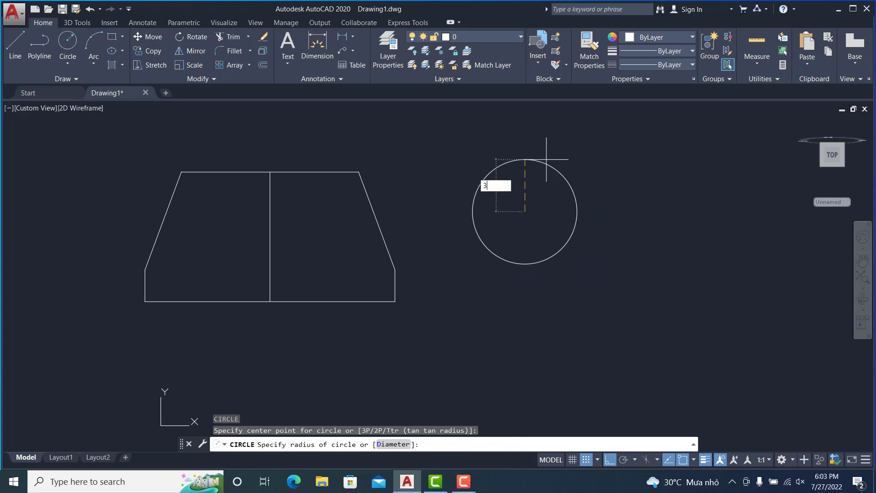
{"action": "type", "text": "0"}
{"action": "key", "text": "Return"}
{"action": "scroll", "coordinate": [567, 210], "scroll_direction": "up", "scroll_amount": 3}
{"action": "middle_click_drag", "start_coordinate": [562, 209], "coordinate": [468, 188]}
{"action": "scroll", "coordinate": [468, 189], "scroll_direction": "down", "scroll_amount": 2}
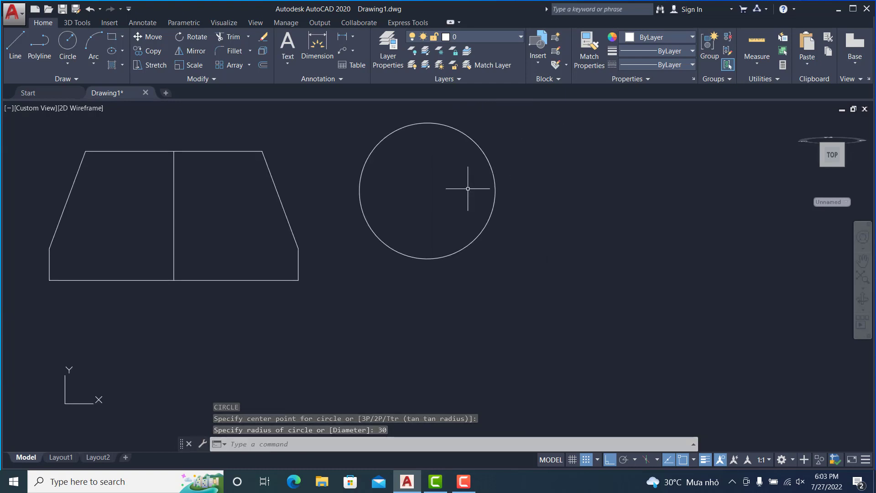
{"action": "type", "text": "rec"}
{"action": "key", "text": "Return"}
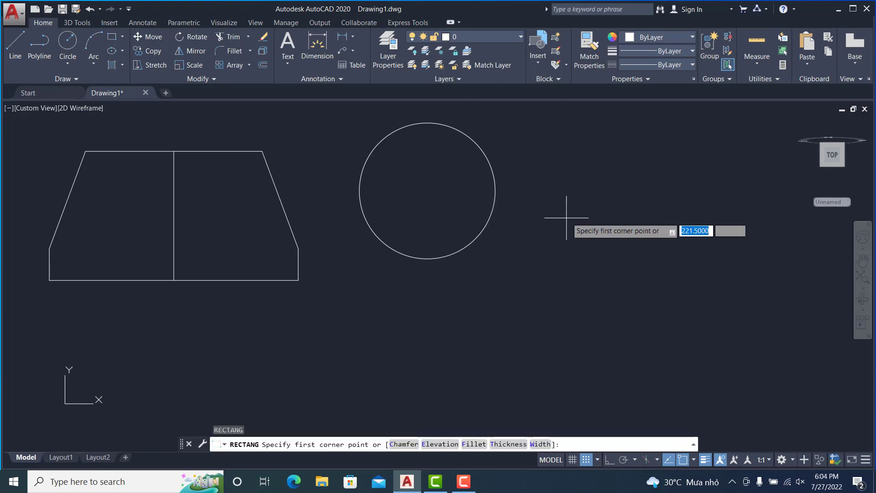
Step: Draw a 26 × 9 rectangle just right of the circle
{"action": "left_click", "coordinate": [552, 218]}
{"action": "type", "text": "@24"}
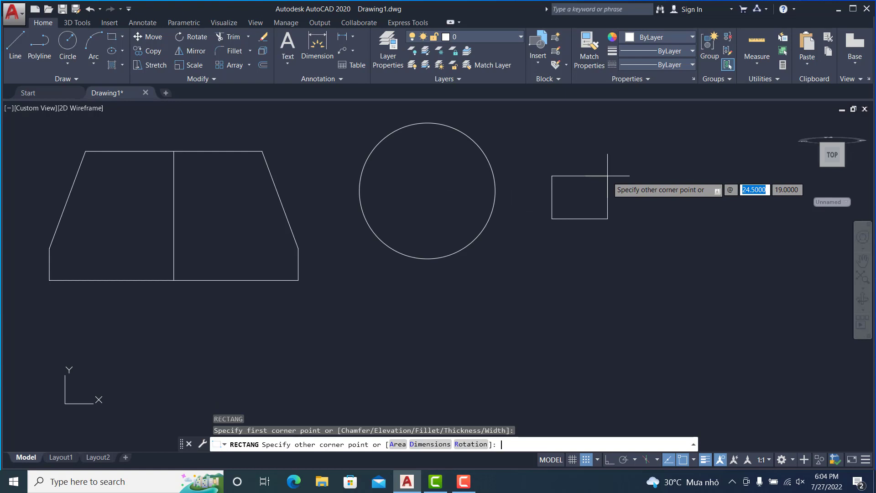
{"action": "type", "text": "29"}
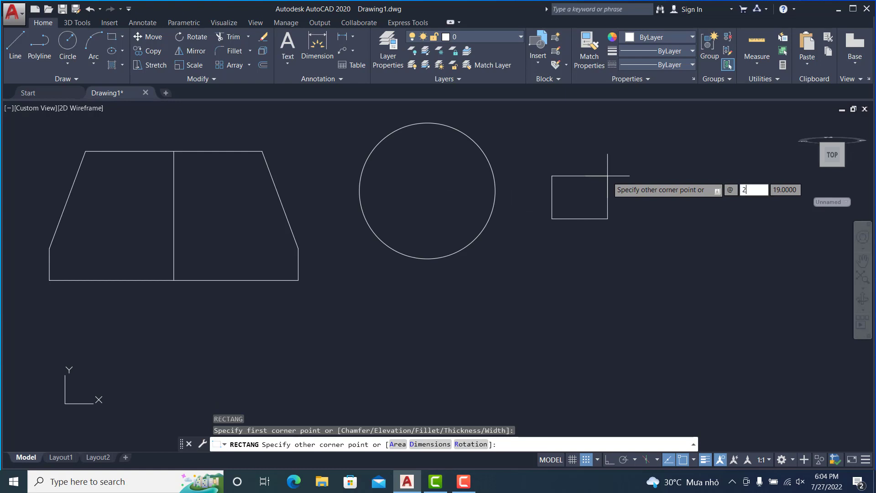
{"action": "key", "text": "Tab"}
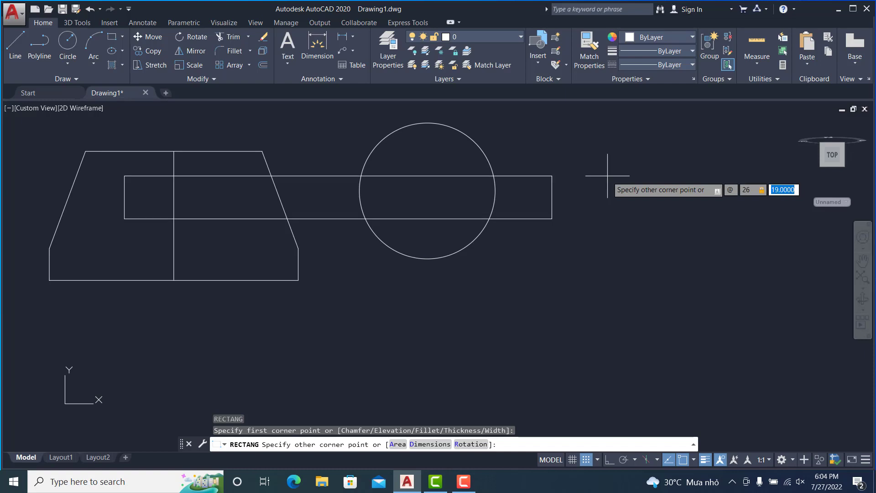
{"action": "type", "text": "9"}
{"action": "key", "text": "Return"}
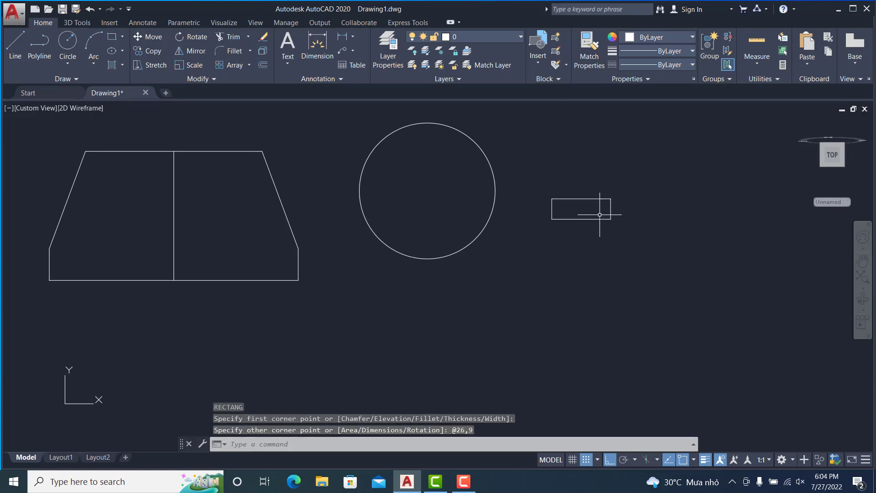
{"action": "middle_click_drag", "start_coordinate": [587, 212], "coordinate": [594, 186]}
{"action": "type", "text": "r"}
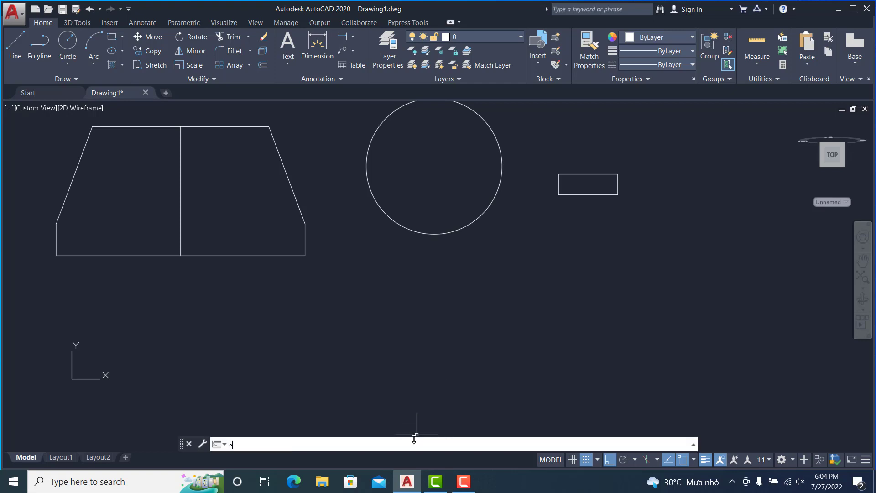
Step: Draw a tall 34 × 100 rectangle
{"action": "type", "text": "ec"}
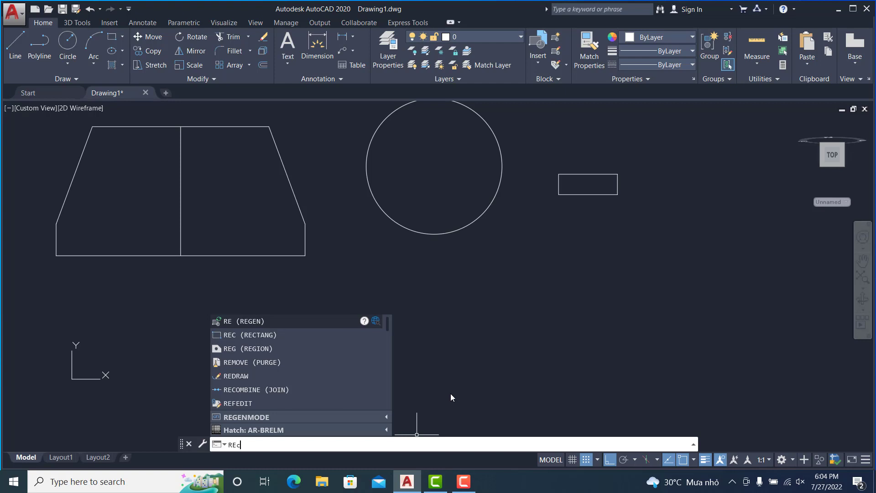
{"action": "key", "text": "Return"}
{"action": "left_click", "coordinate": [446, 364]}
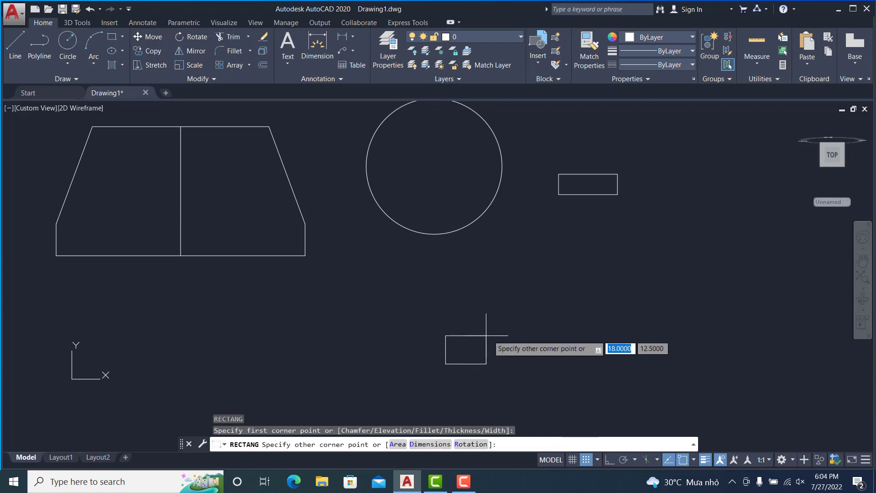
{"action": "type", "text": "@"}
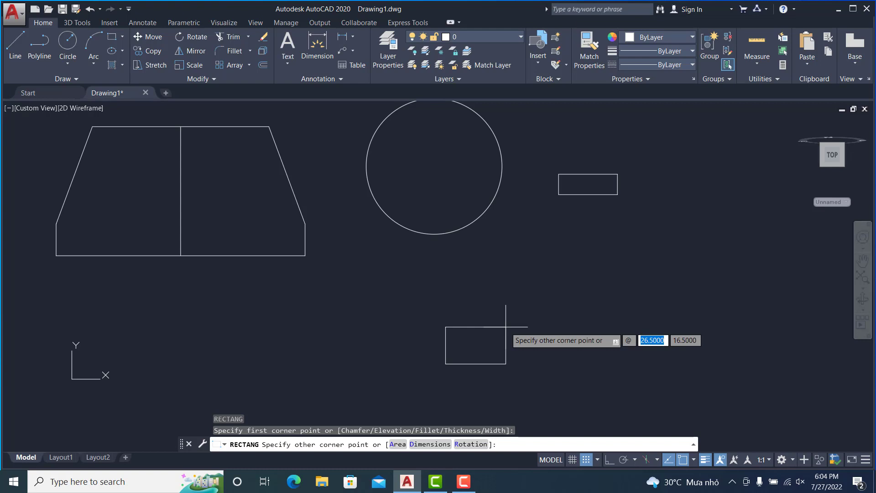
{"action": "type", "text": "34"}
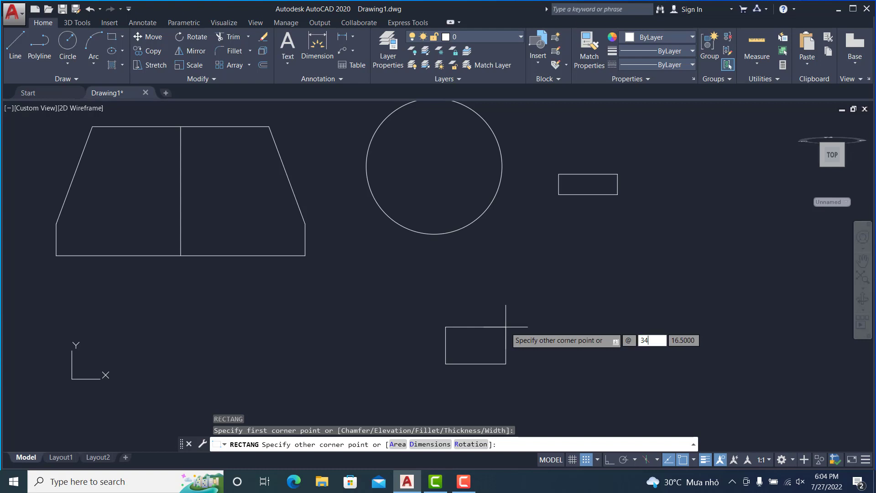
{"action": "key", "text": "Tab"}
{"action": "type", "text": "100"}
{"action": "key", "text": "Return"}
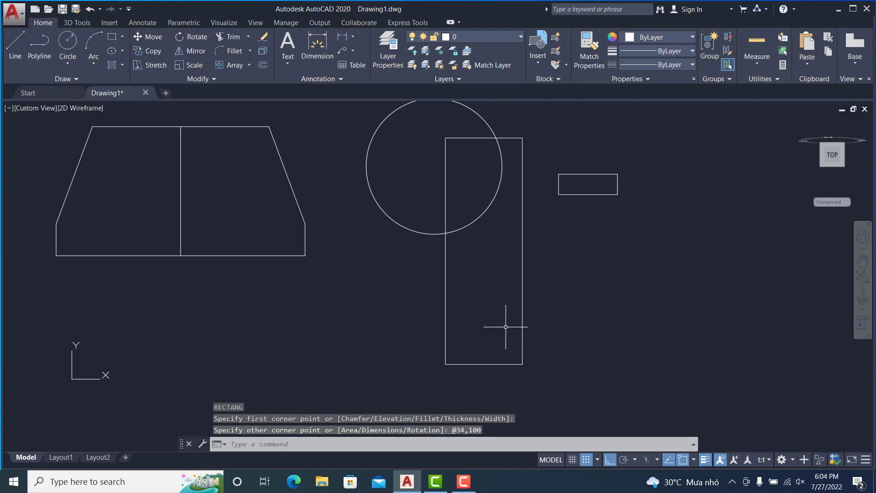
Step: Move the 34 × 100 rectangle by its bottom-left corner to the right of the small rectangle
{"action": "left_click", "coordinate": [524, 320]}
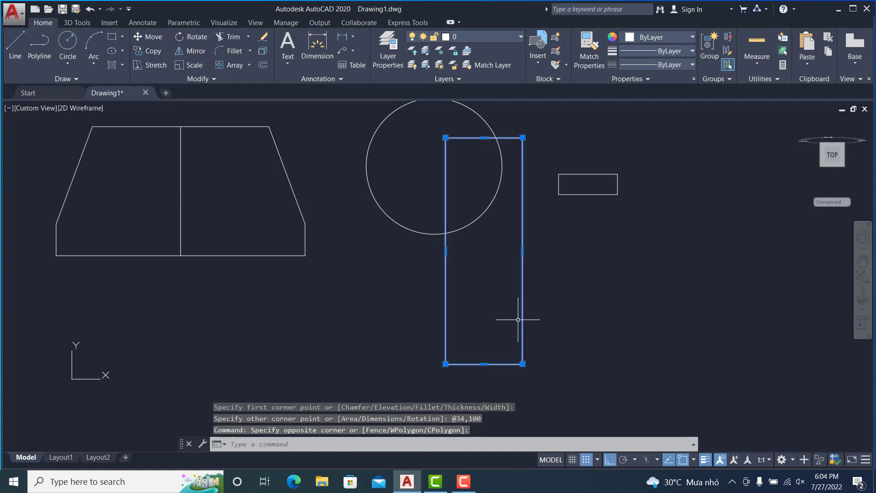
{"action": "type", "text": "m"}
{"action": "key", "text": "Return"}
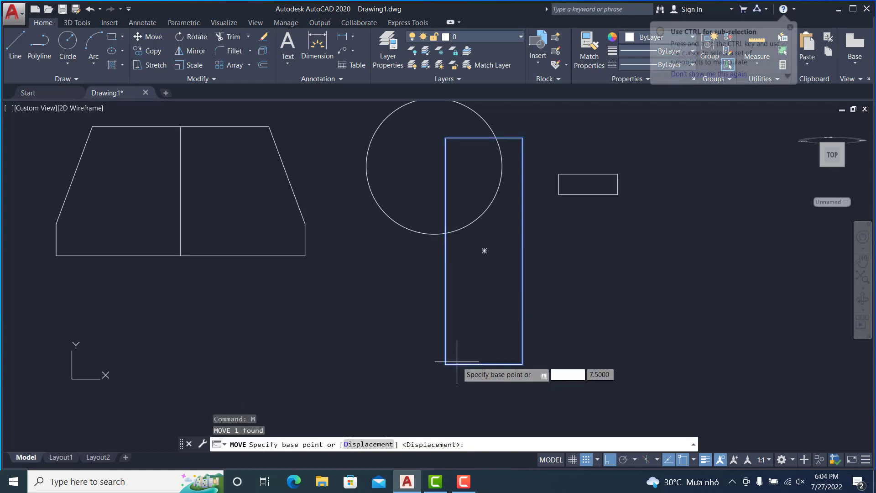
{"action": "left_click", "coordinate": [445, 364]}
{"action": "left_click", "coordinate": [663, 351]}
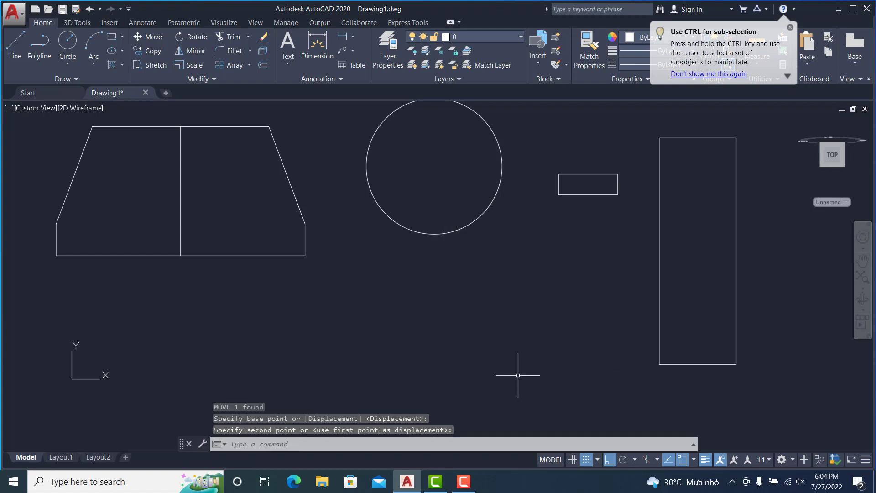
{"action": "scroll", "coordinate": [352, 260], "scroll_direction": "down", "scroll_amount": 1}
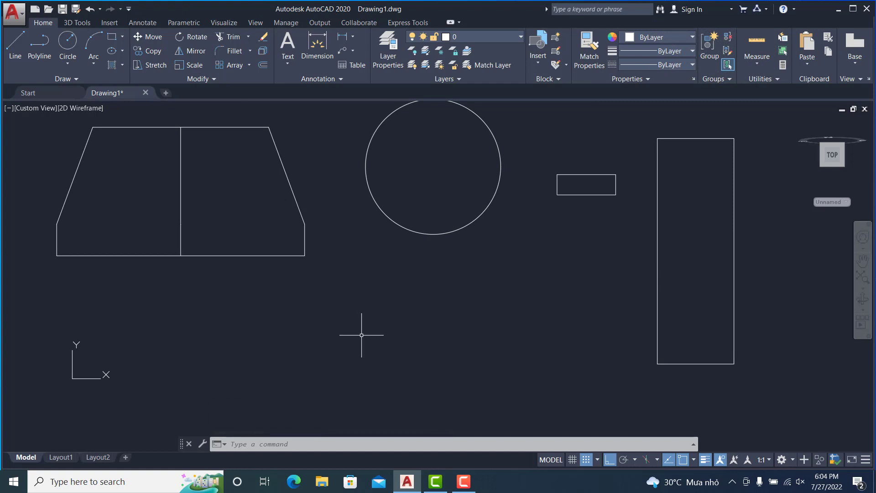
Step: Draw an upright 15 × 35 rectangle below the circle, then pan the view right
{"action": "type", "text": "rex"}
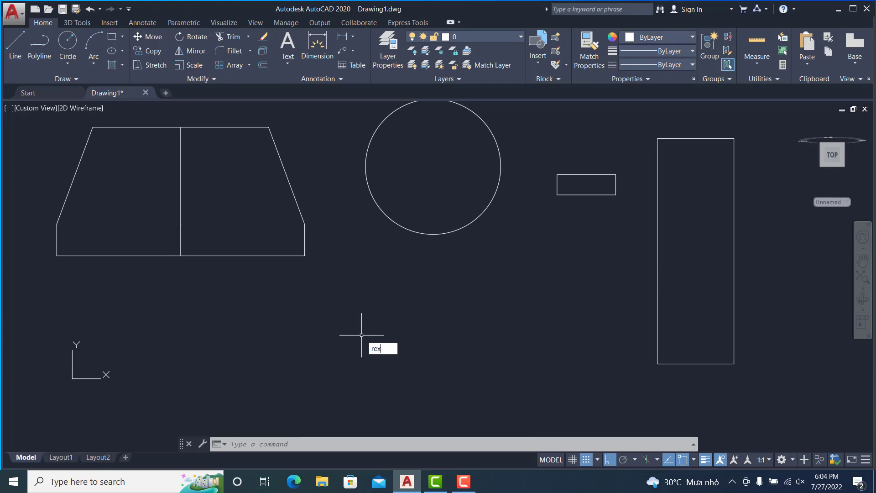
{"action": "key", "text": "BackSpace"}
{"action": "type", "text": "c"}
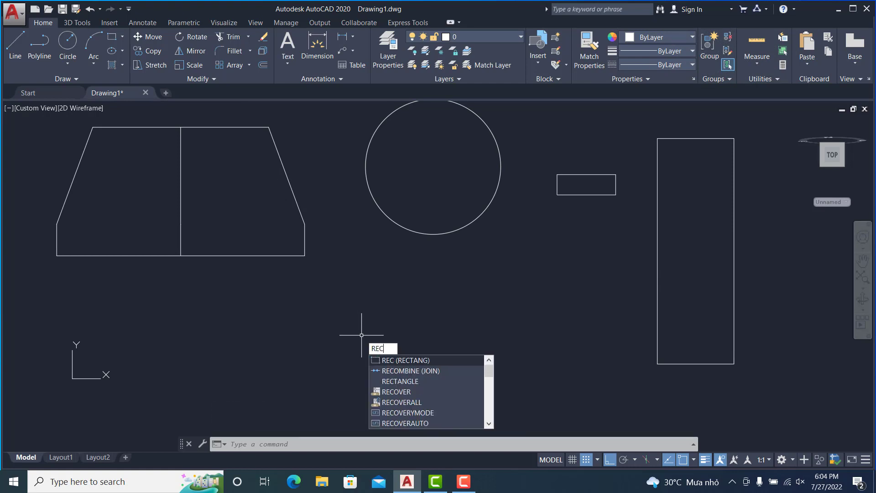
{"action": "key", "text": "Return"}
{"action": "left_click", "coordinate": [377, 378]}
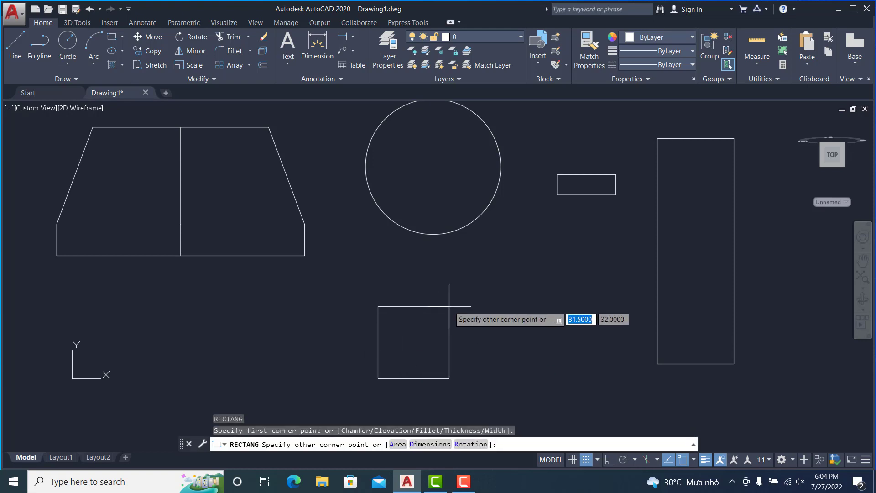
{"action": "type", "text": "@"}
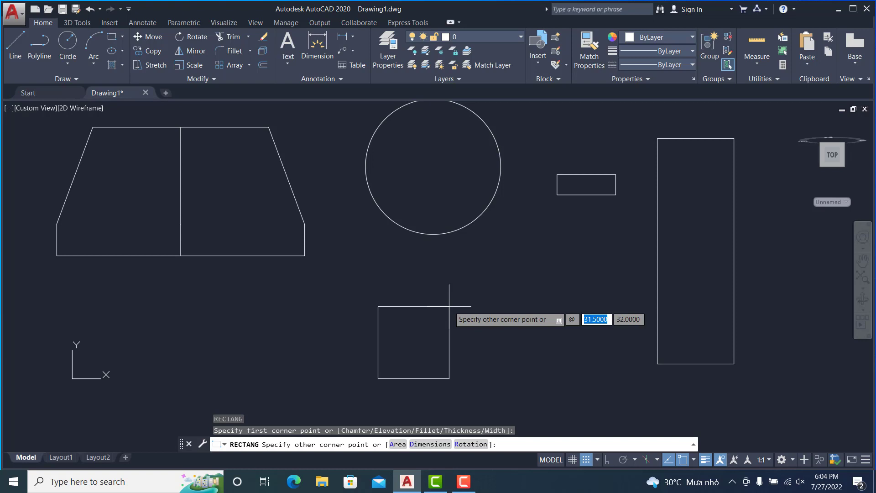
{"action": "type", "text": "15"}
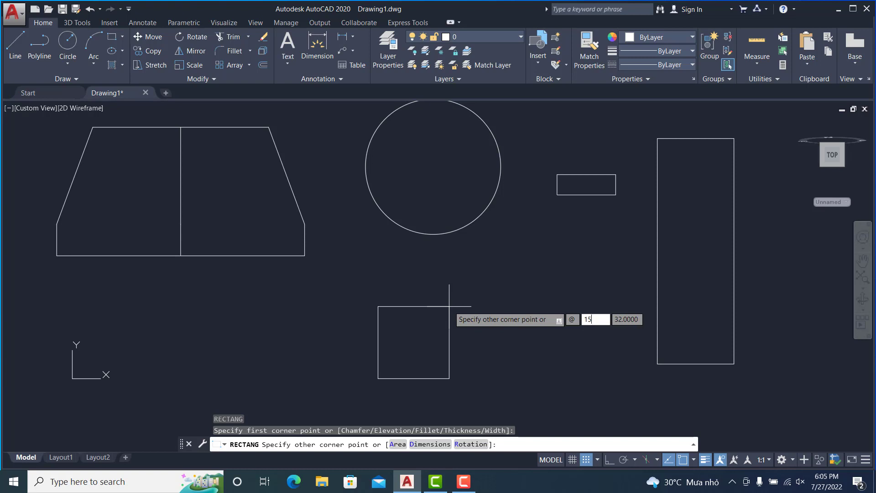
{"action": "key", "text": "Tab"}
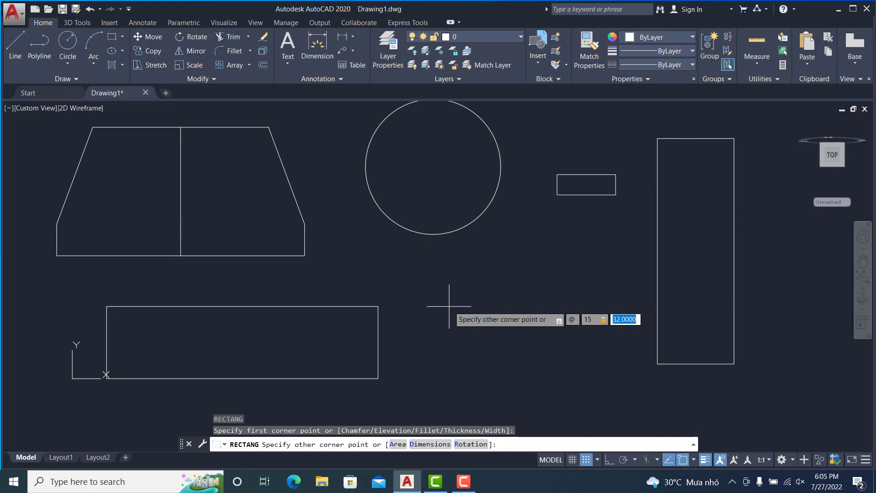
{"action": "type", "text": "35"}
{"action": "key", "text": "Return"}
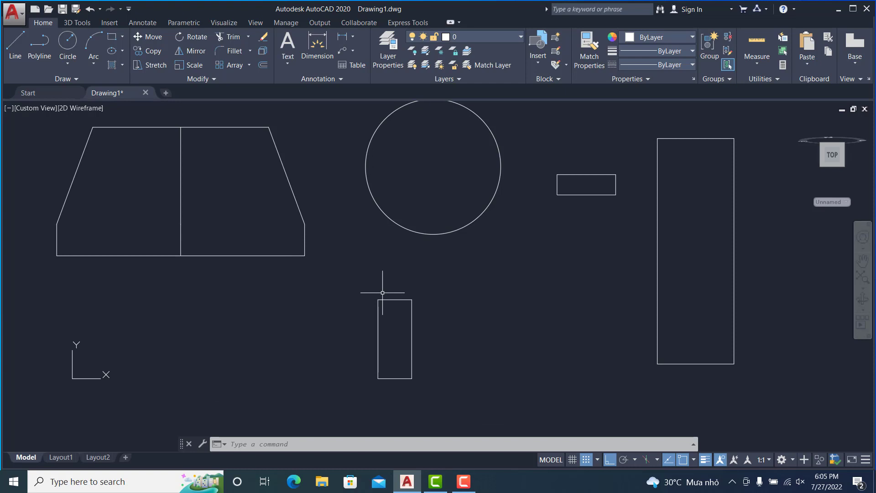
{"action": "middle_click_drag", "start_coordinate": [326, 309], "coordinate": [526, 293]}
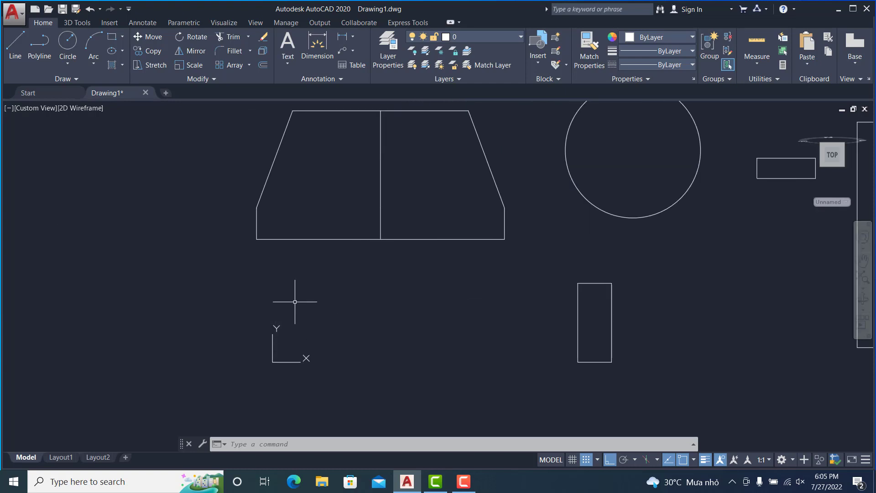
Step: Draw a 110 × 50 rectangle
{"action": "type", "text": "rec"}
{"action": "key", "text": "Return"}
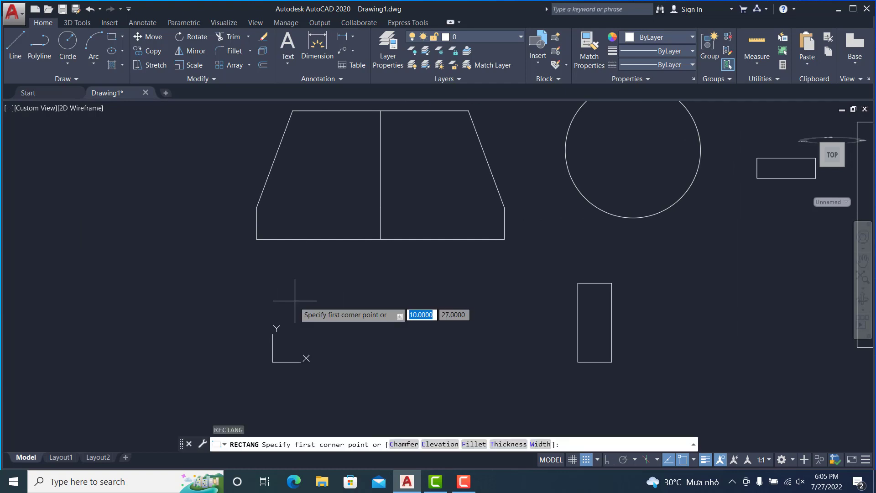
{"action": "left_click", "coordinate": [263, 279]}
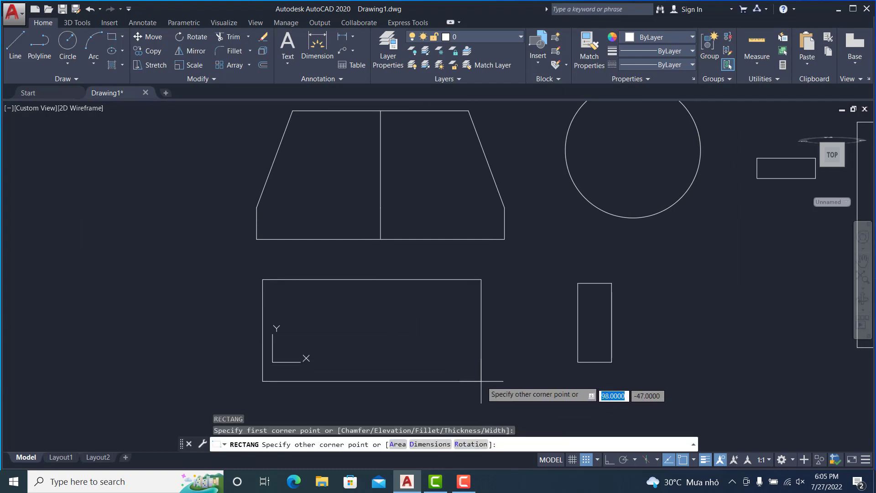
{"action": "type", "text": "@"}
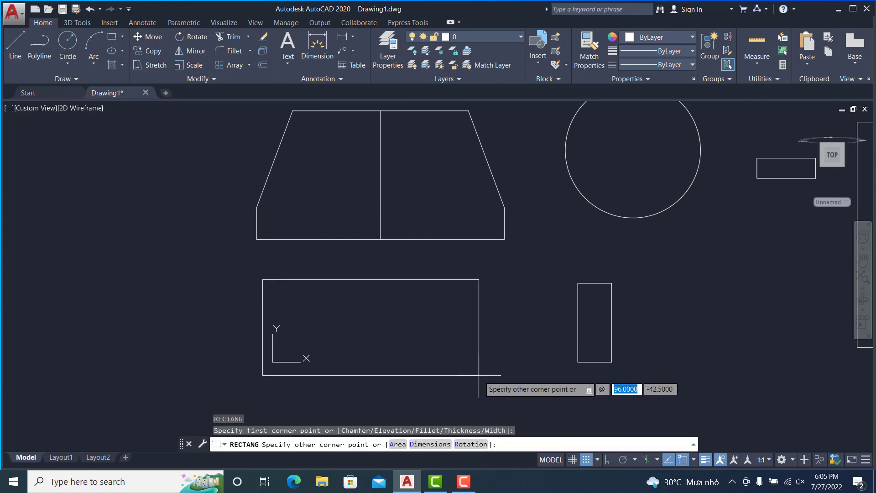
{"action": "type", "text": "110"}
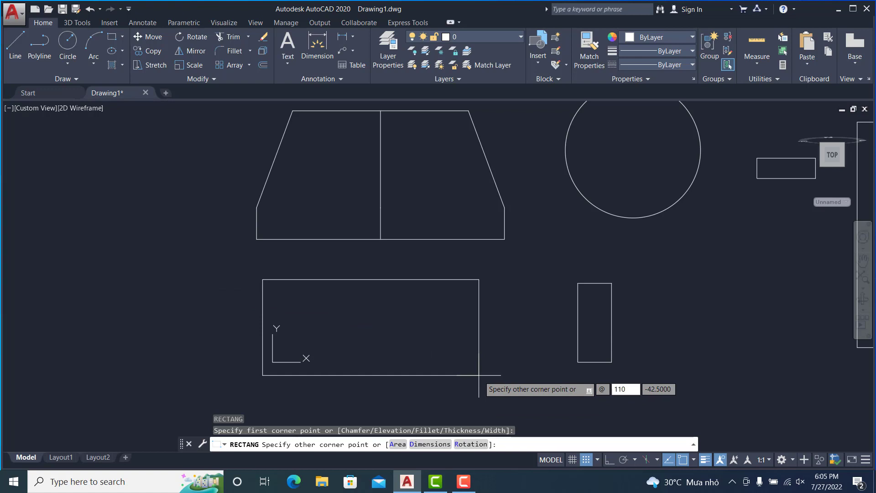
{"action": "key", "text": "Tab"}
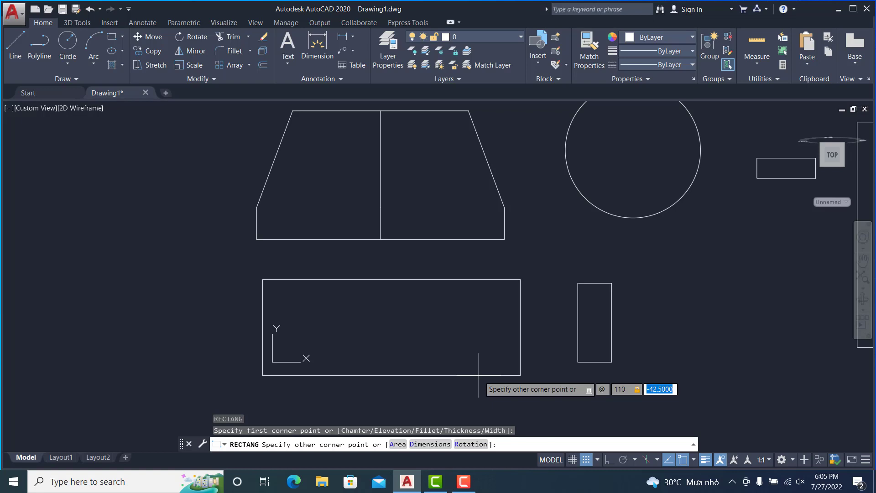
{"action": "type", "text": "5"}
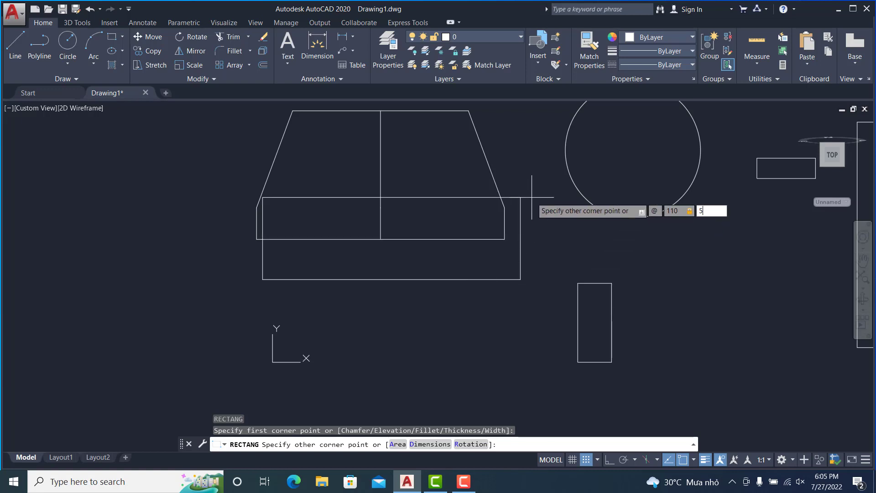
{"action": "type", "text": "0"}
{"action": "key", "text": "Return"}
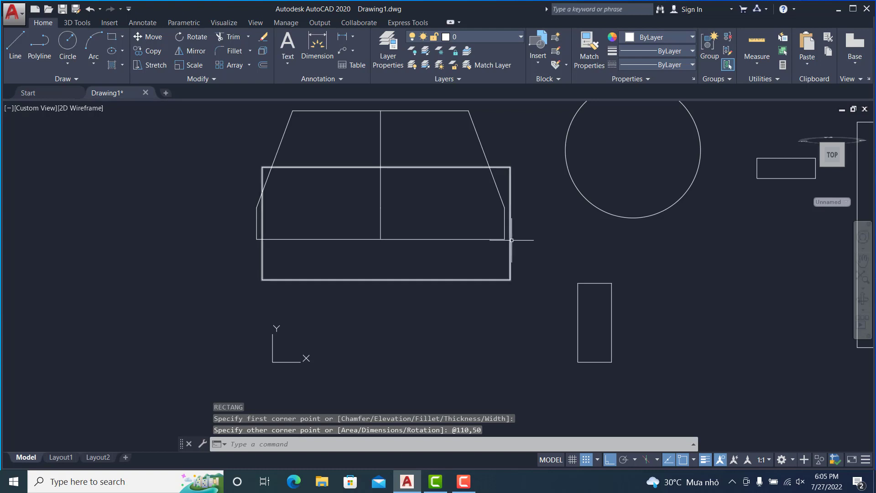
Step: Move the 110 × 50 rectangle by its bottom-right corner beneath the tapered outline
{"action": "left_click", "coordinate": [511, 240]}
{"action": "type", "text": "m"}
{"action": "key", "text": "Return"}
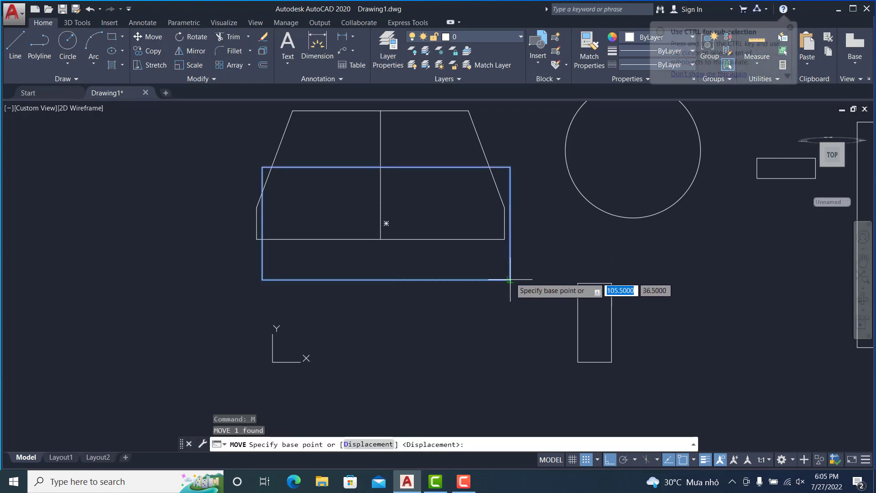
{"action": "left_click", "coordinate": [511, 280]}
{"action": "left_click", "coordinate": [503, 363]}
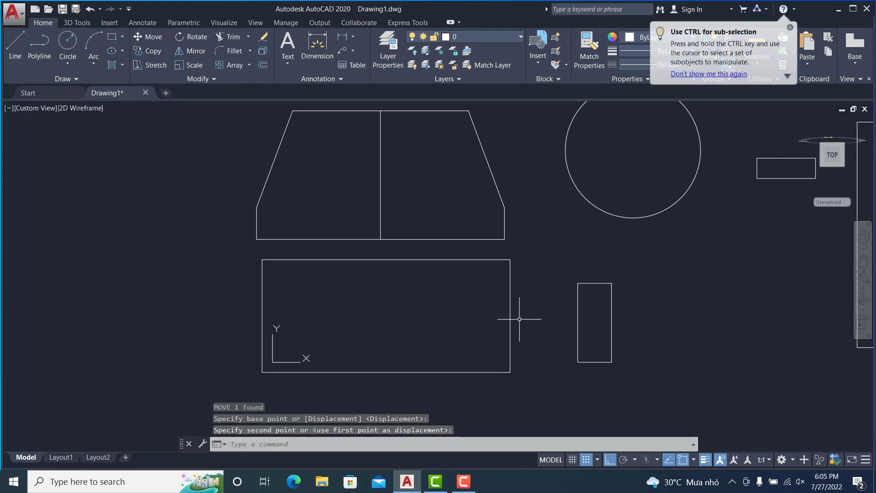
{"action": "scroll", "coordinate": [507, 312], "scroll_direction": "down", "scroll_amount": 2}
{"action": "scroll", "coordinate": [493, 302], "scroll_direction": "down", "scroll_amount": 2}
{"action": "scroll", "coordinate": [493, 300], "scroll_direction": "down", "scroll_amount": 2}
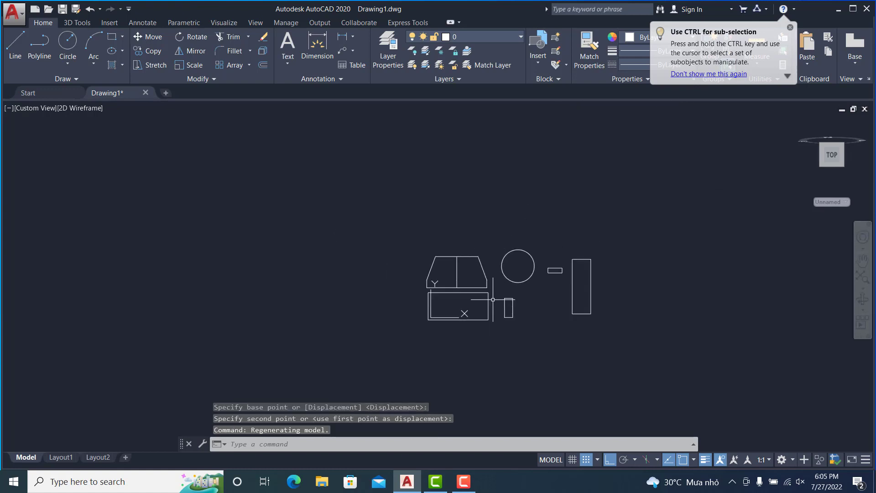
Step: Zoom in on the six flat profiles and swap the Top view for the home isometric view
{"action": "scroll", "coordinate": [493, 299], "scroll_direction": "up", "scroll_amount": 2}
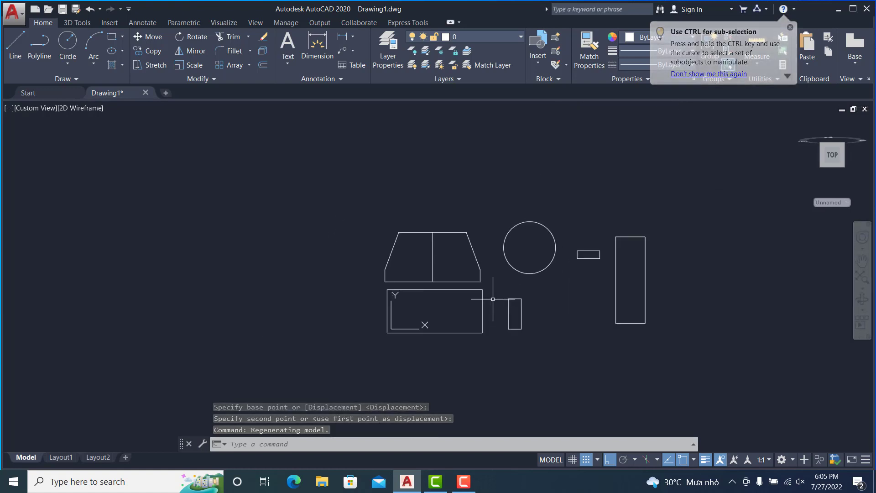
{"action": "scroll", "coordinate": [493, 274], "scroll_direction": "up", "scroll_amount": 4}
{"action": "scroll", "coordinate": [497, 264], "scroll_direction": "down", "scroll_amount": 2}
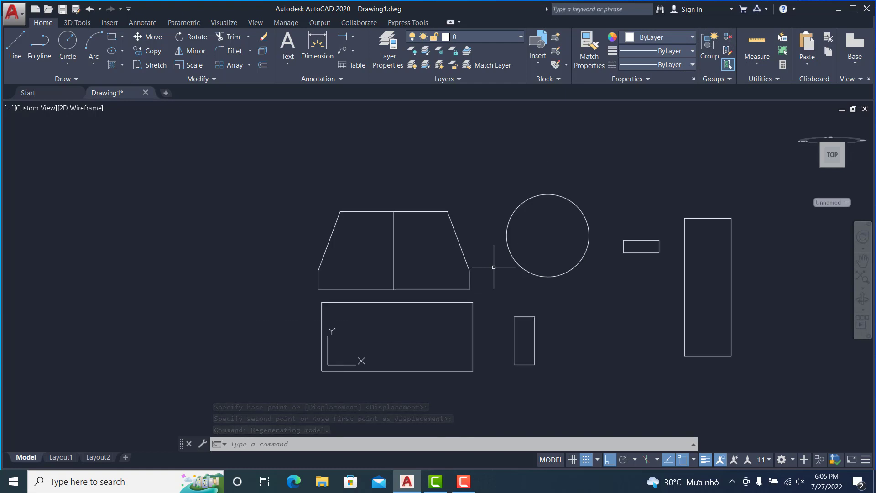
{"action": "middle_click_drag", "start_coordinate": [499, 264], "coordinate": [477, 254]}
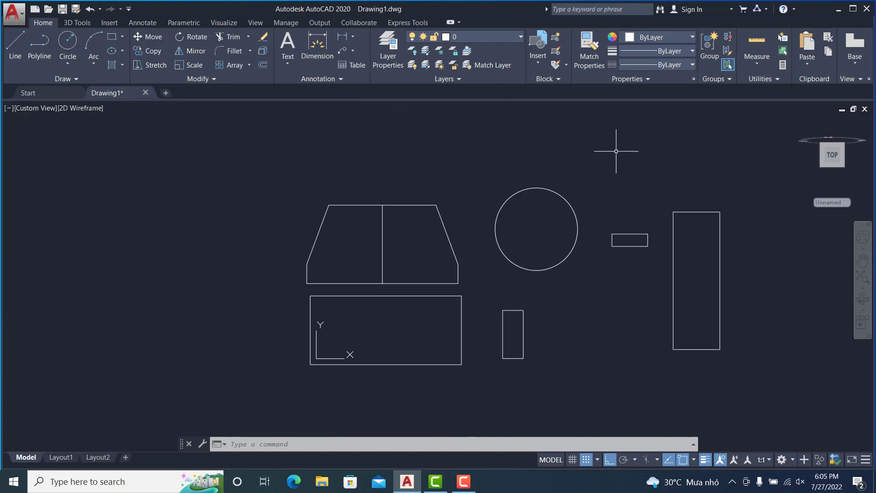
{"action": "left_click", "coordinate": [802, 122]}
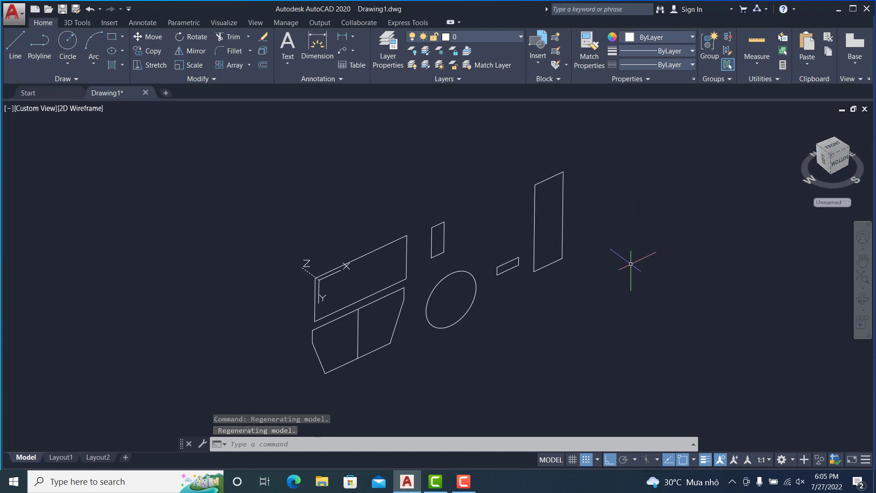
{"action": "mouse_move", "coordinate": [833, 160]}
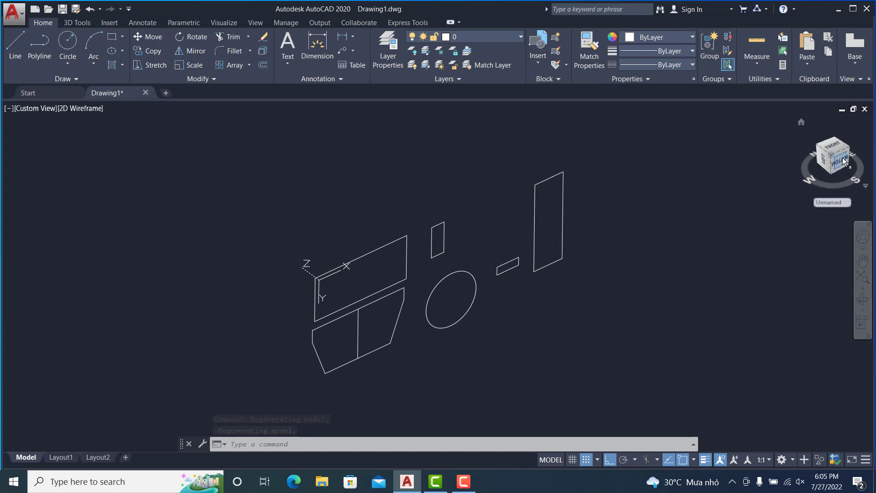
{"action": "left_click", "coordinate": [842, 160]}
{"action": "left_click", "coordinate": [801, 123]}
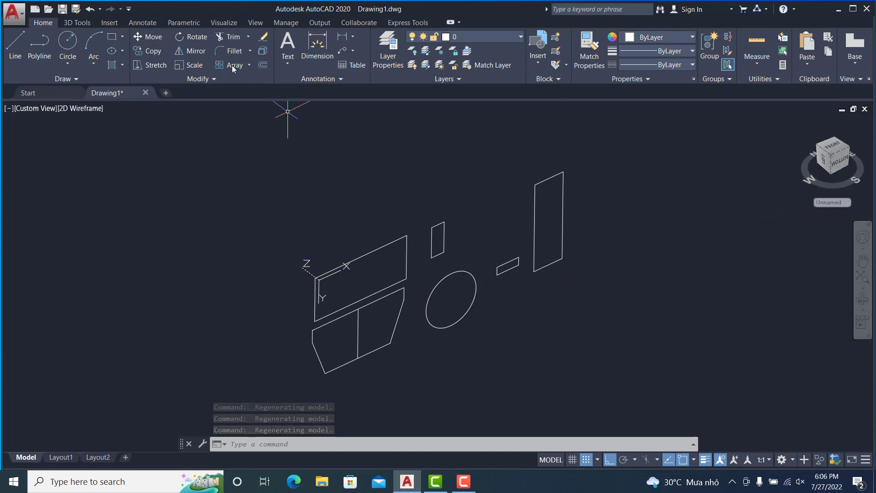
Step: Extrude the tapered profile into a solid 54 high
{"action": "left_click", "coordinate": [76, 22]}
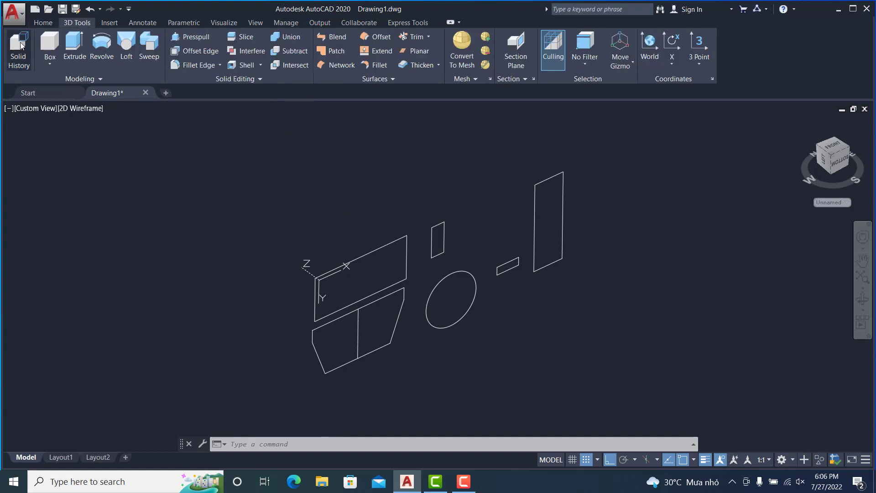
{"action": "left_click", "coordinate": [74, 50]}
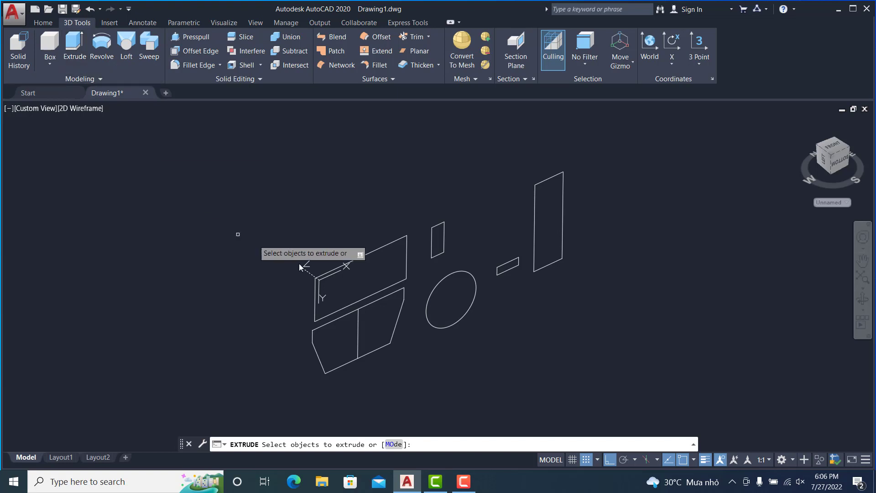
{"action": "left_click", "coordinate": [396, 327]}
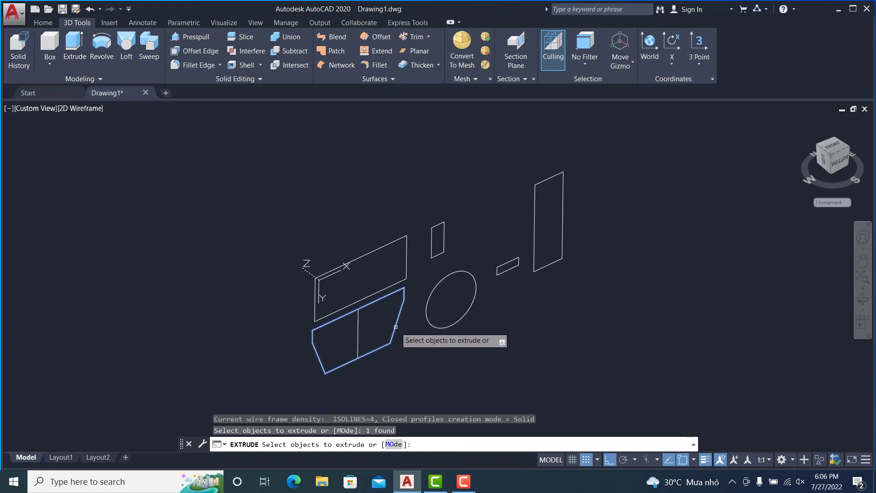
{"action": "key", "text": "Return"}
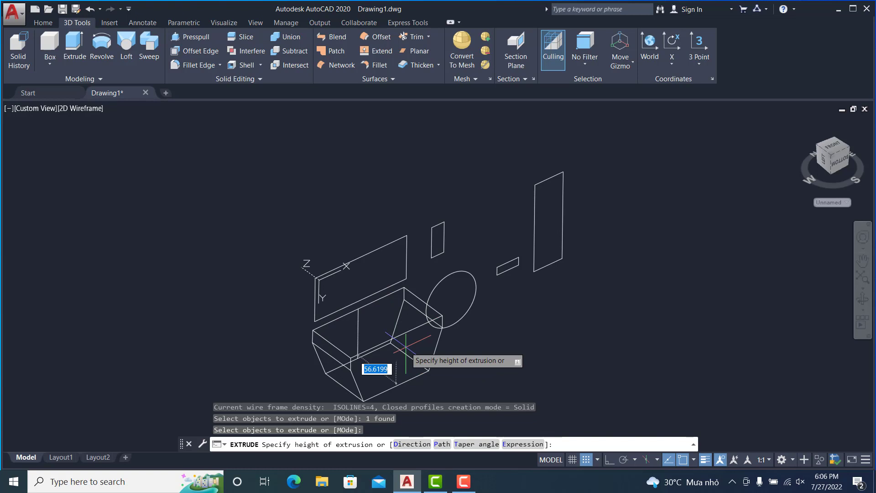
{"action": "type", "text": "54"}
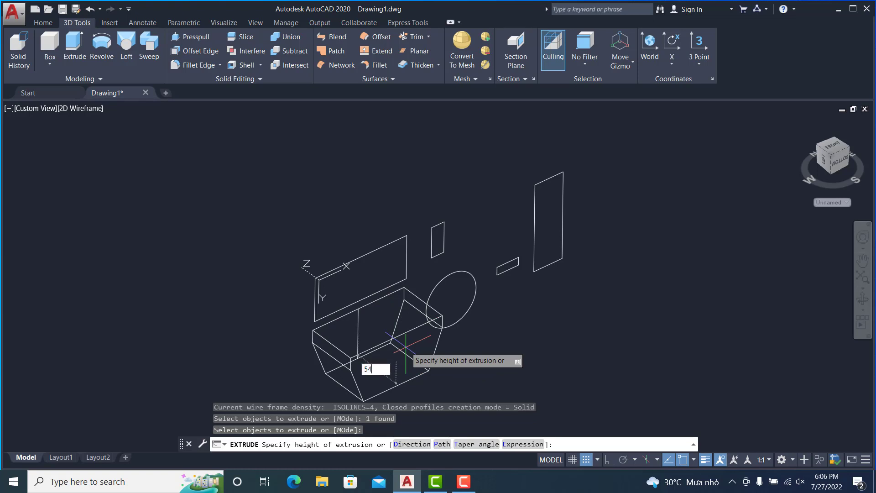
{"action": "key", "text": "Return"}
{"action": "mouse_move", "coordinate": [436, 256]}
{"action": "middle_mouse_down"}
{"action": "mouse_move", "coordinate": [429, 217]}
{"action": "mouse_move", "coordinate": [373, 222]}
{"action": "middle_mouse_up"}
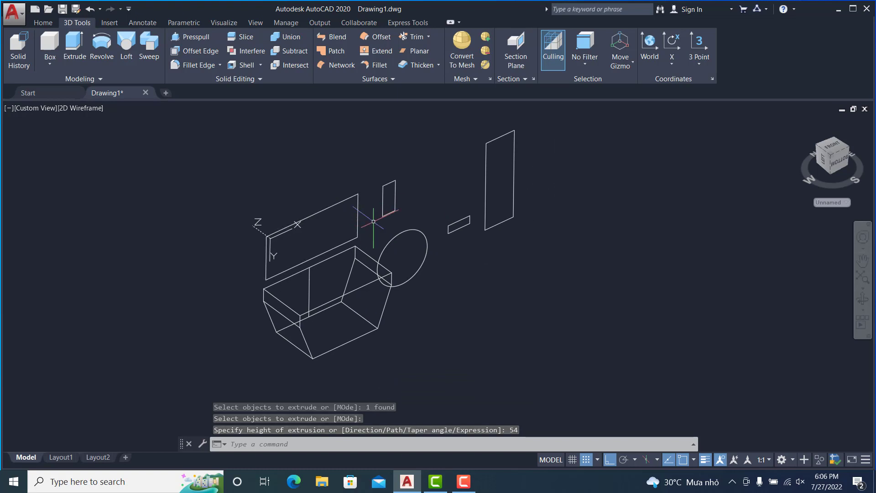
Step: Extrude the radius-30 circle into a cylinder 28 high
{"action": "key", "text": "Return"}
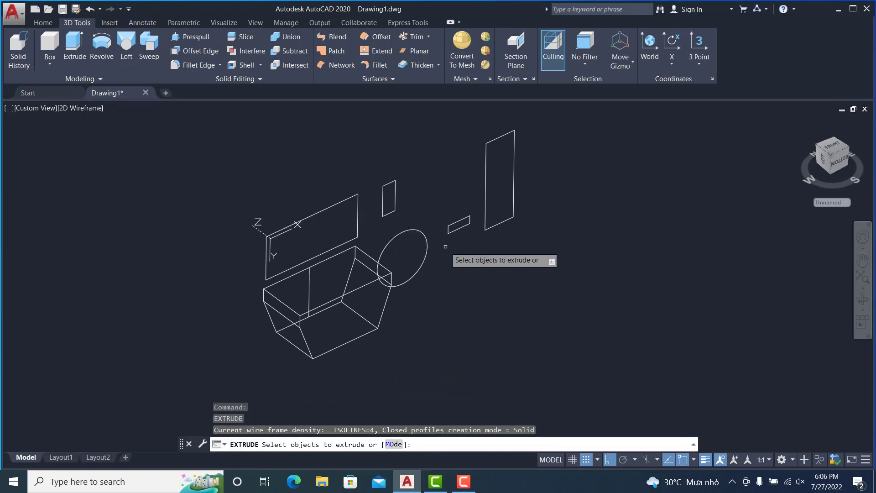
{"action": "left_click", "coordinate": [426, 254]}
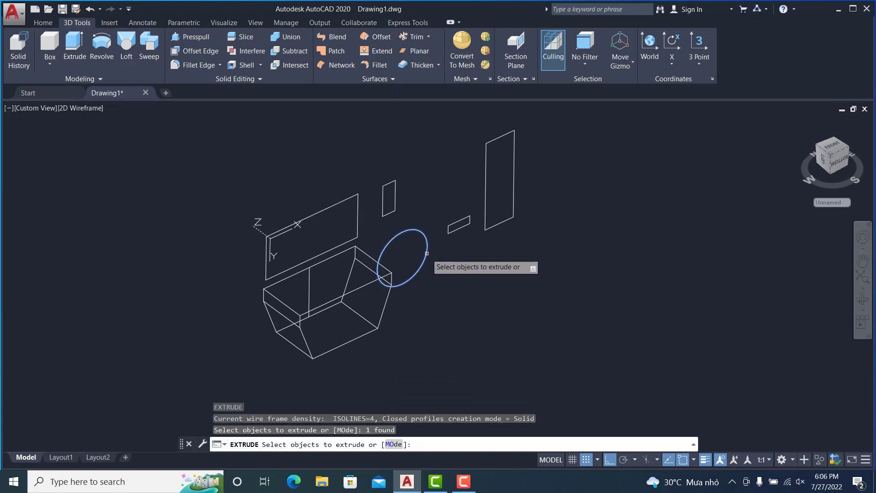
{"action": "key", "text": "Return"}
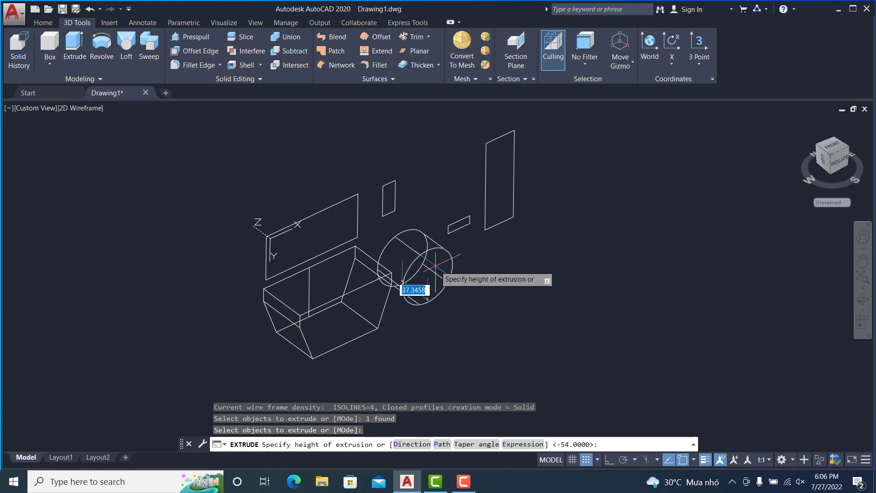
{"action": "type", "text": "3"}
{"action": "key", "text": "Return"}
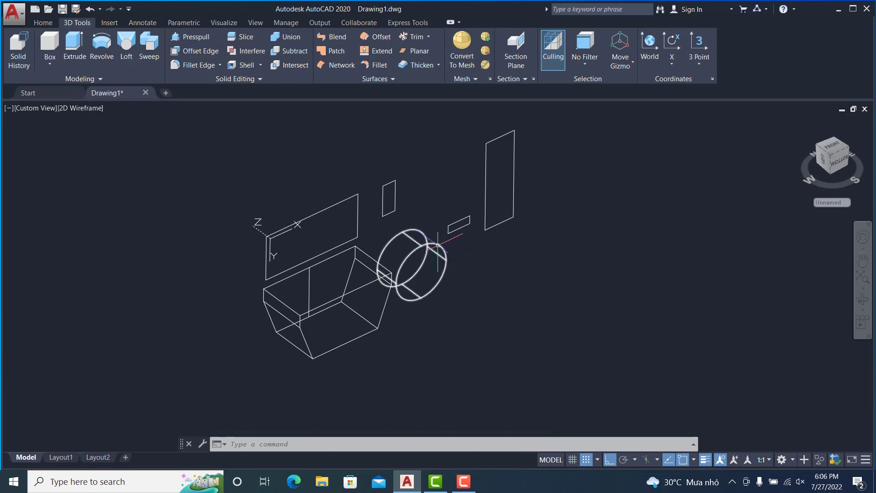
{"action": "middle_click_drag", "start_coordinate": [432, 265], "coordinate": [393, 269]}
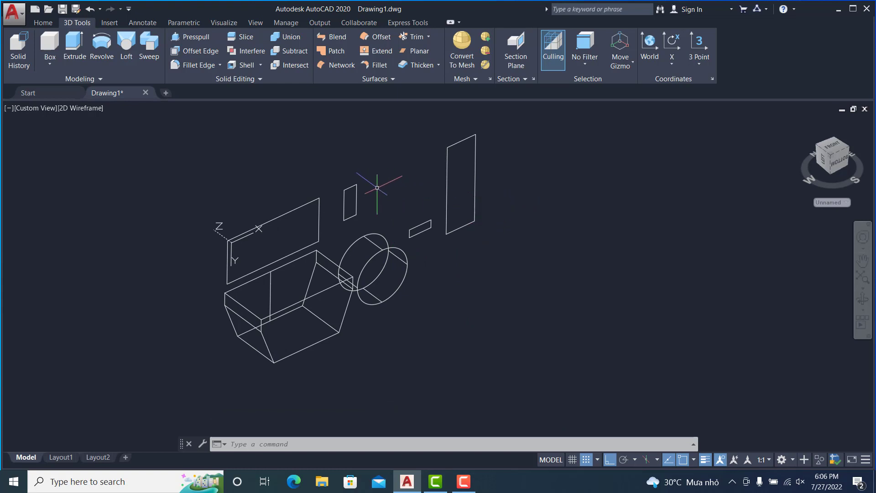
Step: Extrude the small upright rectangle to 23 and the tall rectangle to 28
{"action": "left_click", "coordinate": [79, 47]}
{"action": "left_click", "coordinate": [360, 197]}
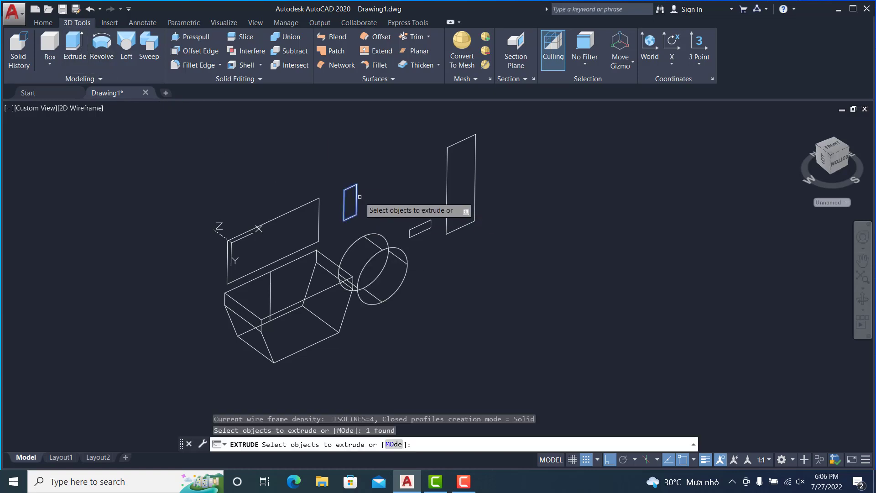
{"action": "key", "text": "Return"}
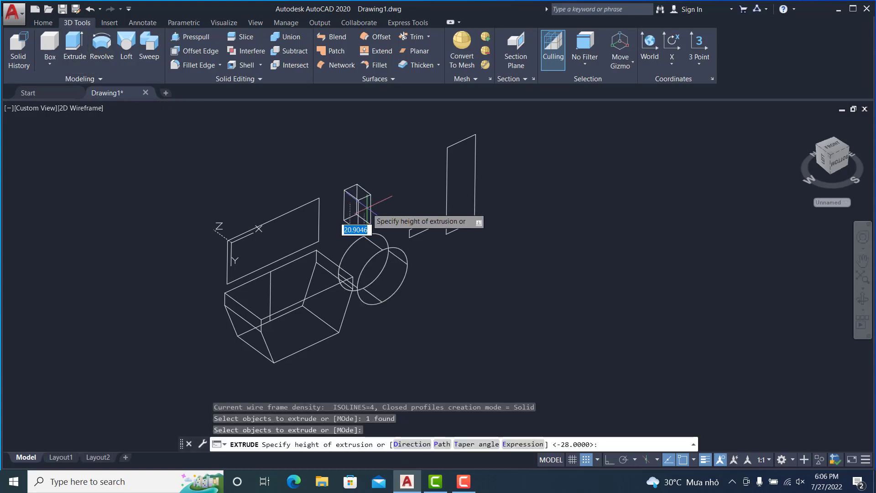
{"action": "type", "text": "23"}
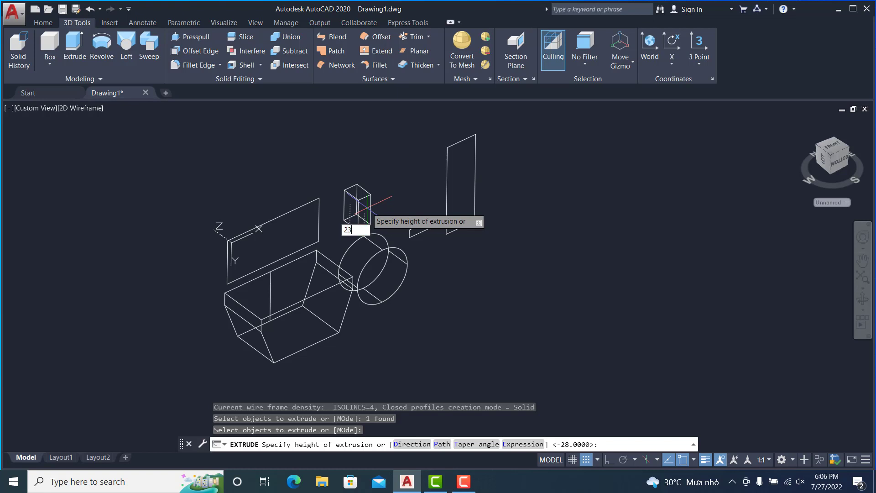
{"action": "key", "text": "Return"}
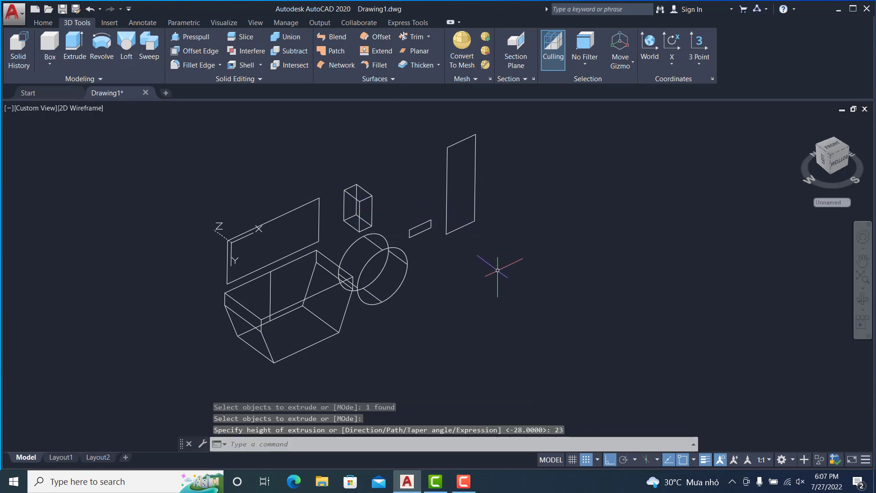
{"action": "key", "text": "Return"}
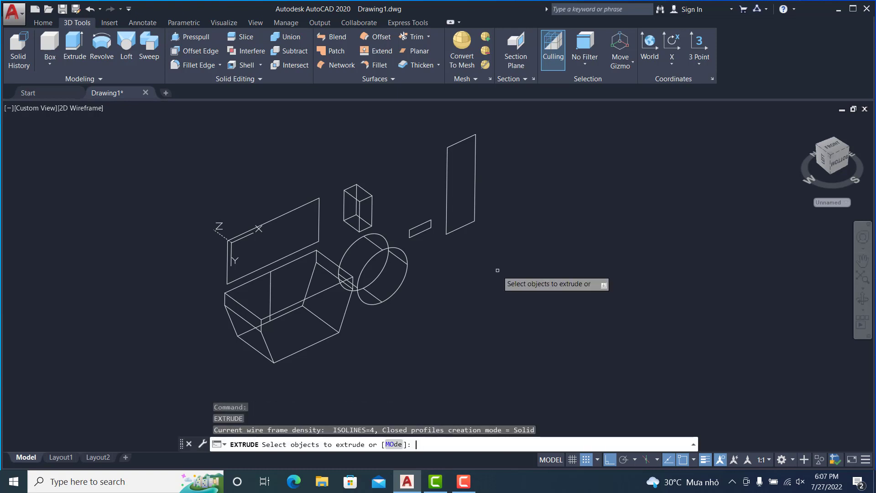
{"action": "left_click", "coordinate": [473, 224]}
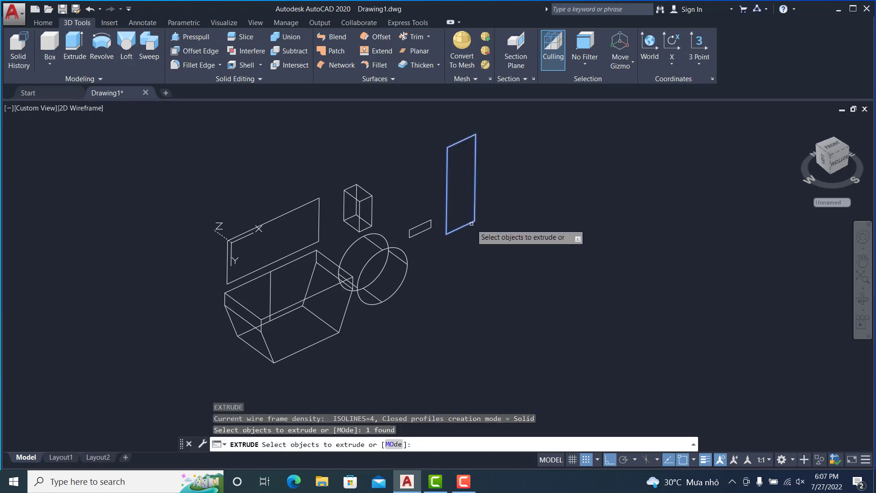
{"action": "key", "text": "Return"}
{"action": "type", "text": "28"}
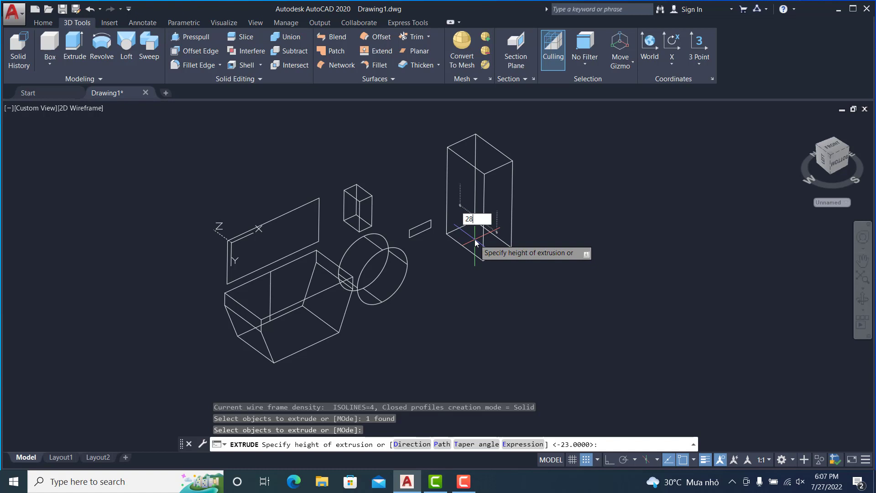
{"action": "key", "text": "Return"}
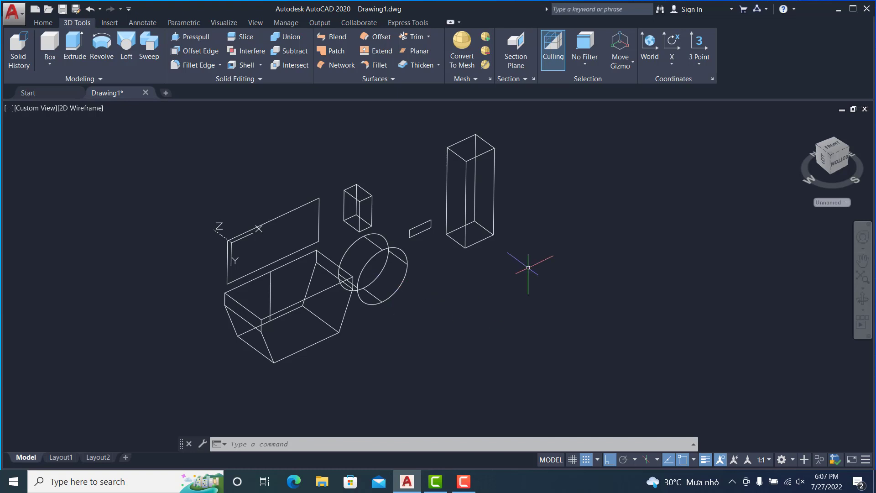
Step: Extrude the small flat rectangle to a height of 20
{"action": "key", "text": "F10"}
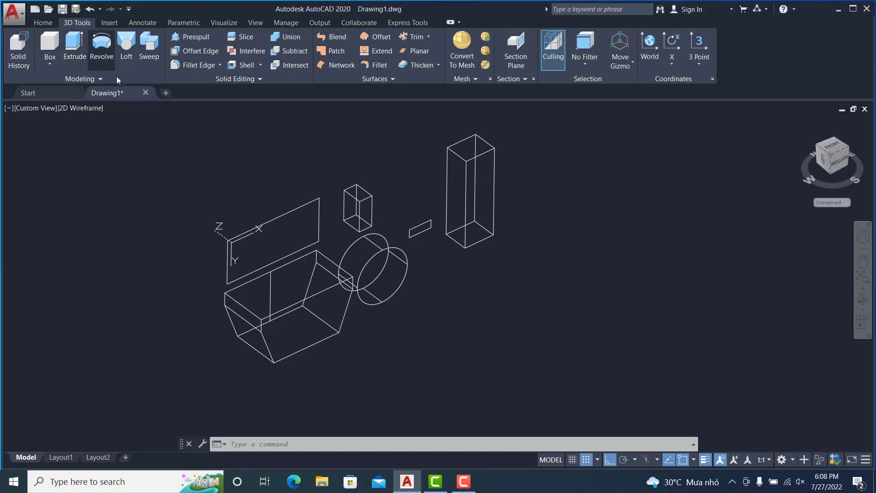
{"action": "key", "text": "Return"}
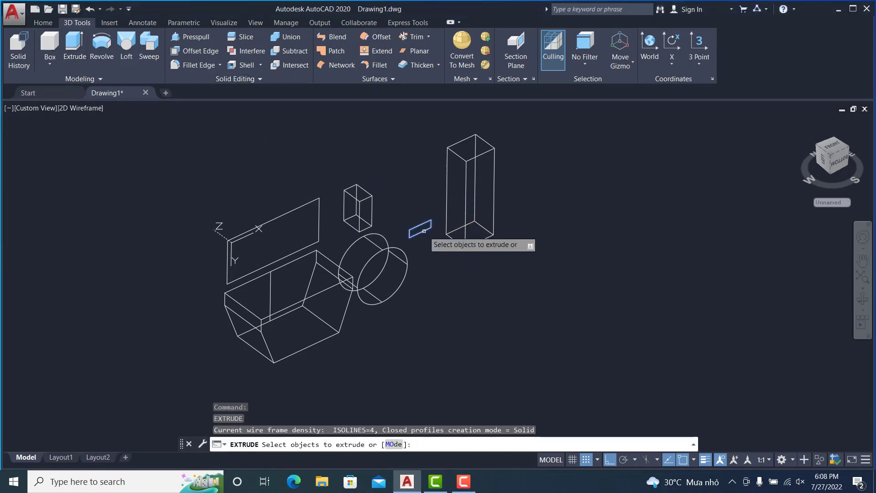
{"action": "left_click", "coordinate": [422, 231]}
{"action": "key", "text": "Return"}
{"action": "type", "text": "20"}
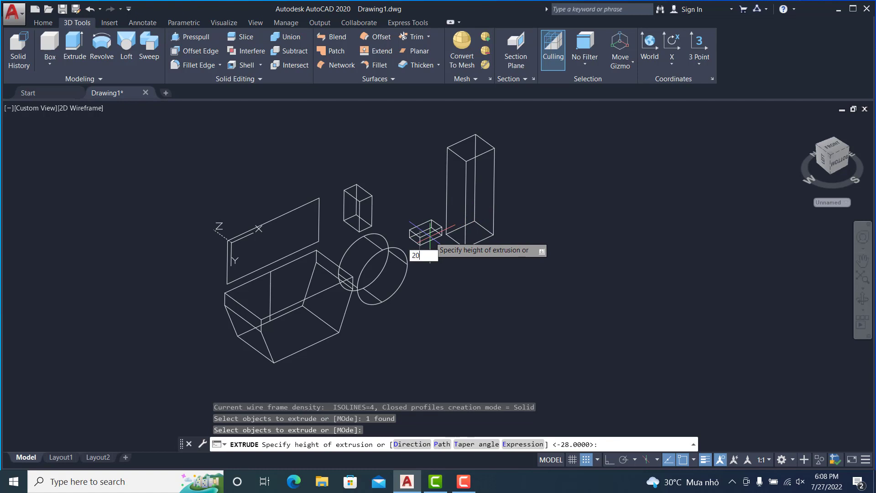
{"action": "key", "text": "Return"}
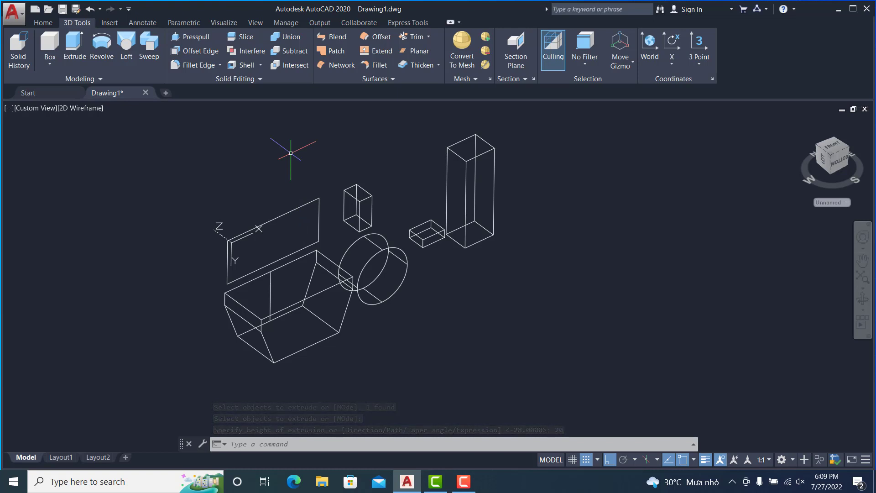
Step: Extrude the 110 × 50 upright rectangle into a 14-high slab
{"action": "type", "text": "rec"}
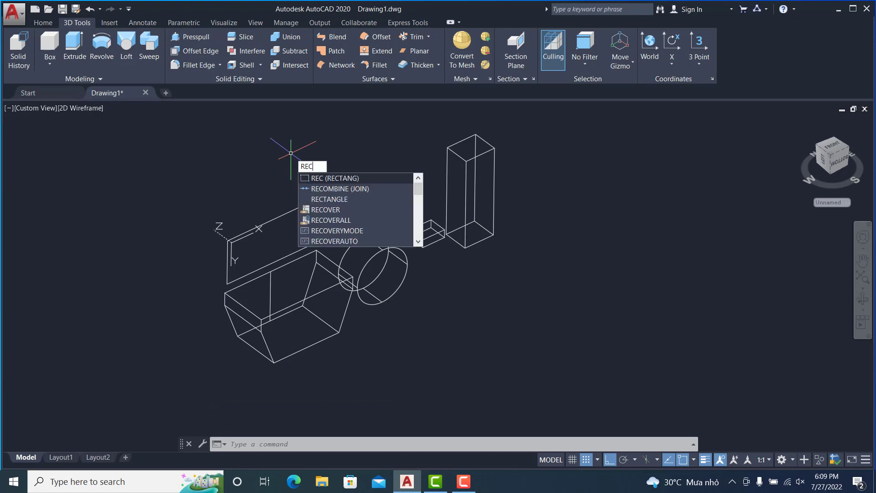
{"action": "key", "text": "Escape"}
{"action": "left_click", "coordinate": [75, 48]}
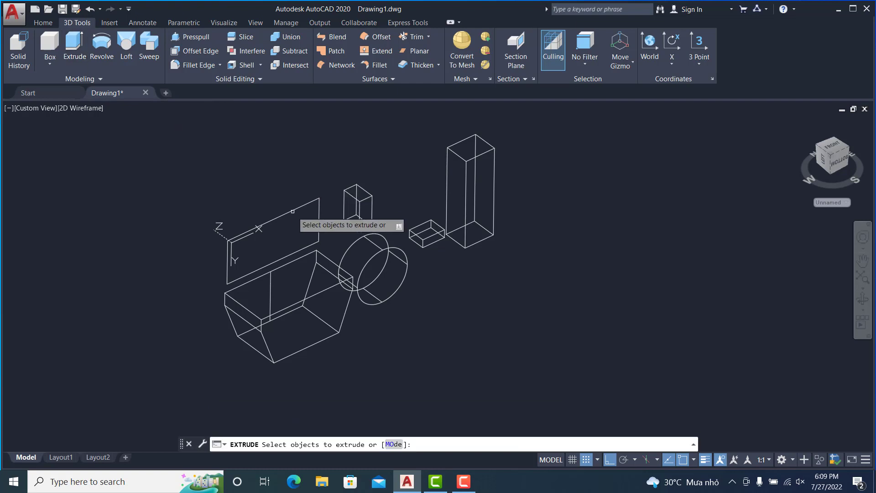
{"action": "left_click", "coordinate": [287, 211]}
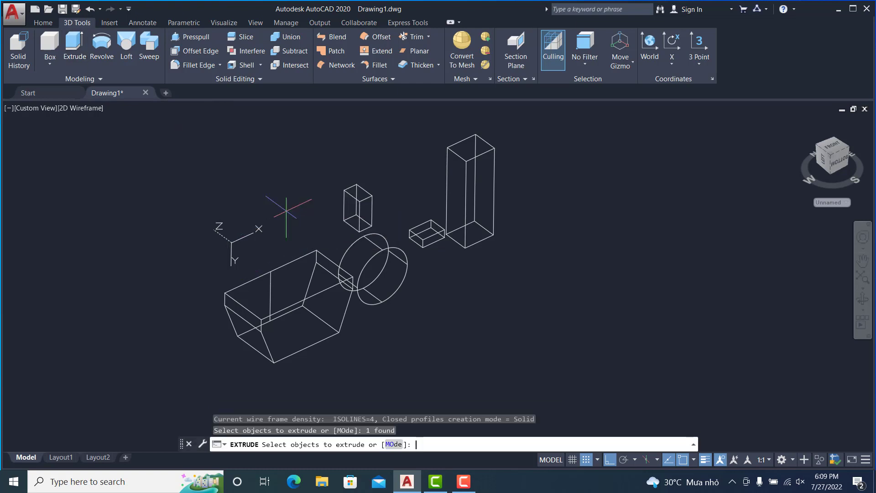
{"action": "key", "text": "Return"}
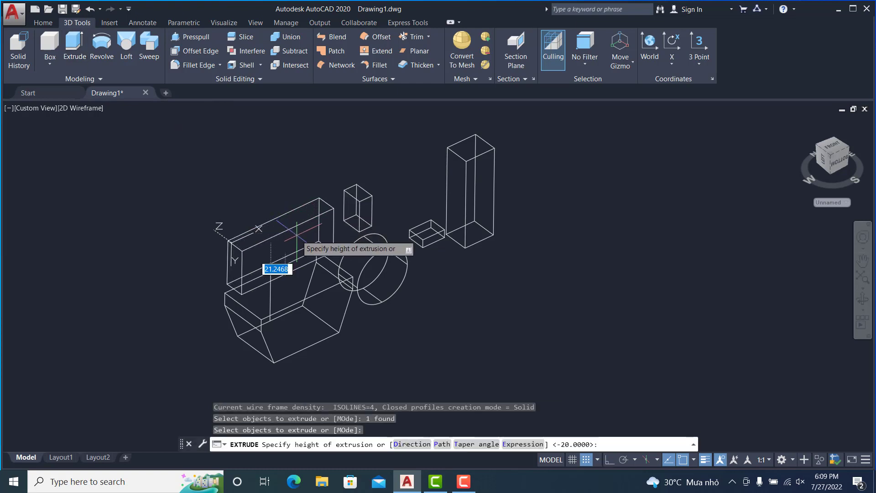
{"action": "type", "text": "14"}
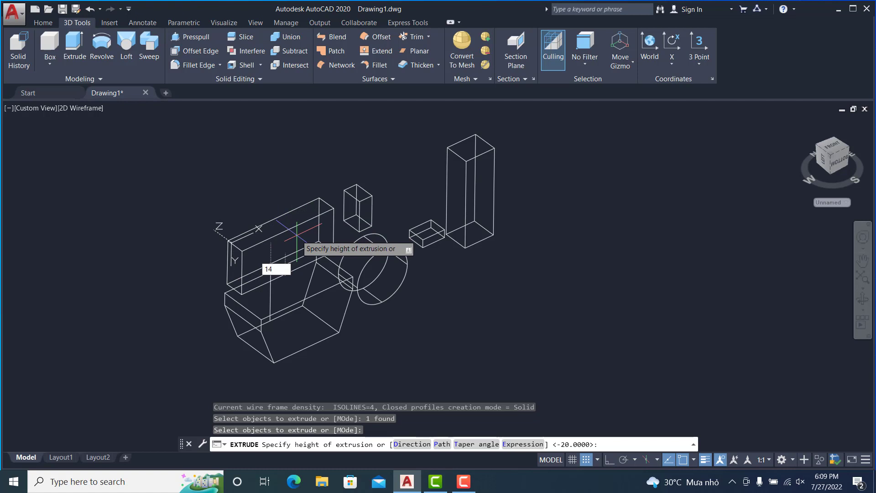
{"action": "key", "text": "Return"}
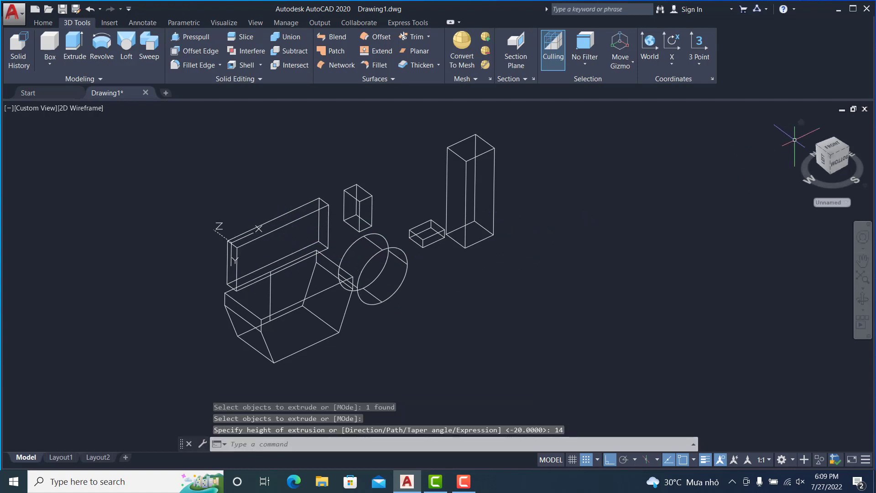
Step: Orbit and zoom around the six solids to inspect them from above, behind and below
{"action": "left_click_drag", "start_coordinate": [836, 156], "coordinate": [827, 202]}
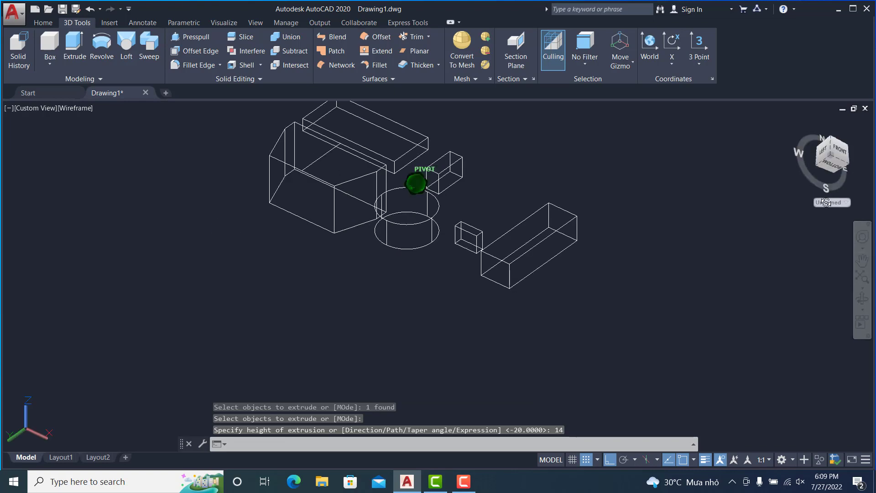
{"action": "mouse_move", "coordinate": [826, 202]}
{"action": "middle_mouse_down", "text": "shift"}
{"action": "mouse_move", "coordinate": [735, 313]}
{"action": "mouse_move", "coordinate": [793, 328]}
{"action": "mouse_move", "coordinate": [776, 315]}
{"action": "middle_mouse_up", "text": "shift"}
{"action": "left_click", "coordinate": [862, 299]}
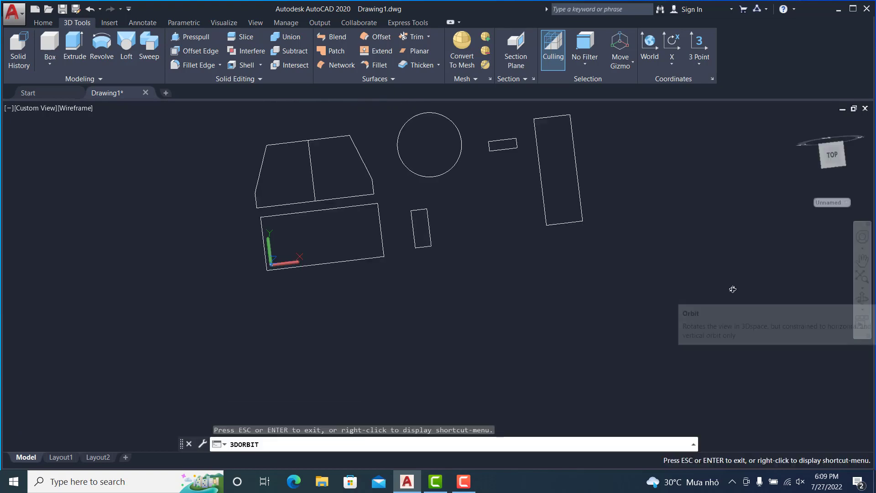
{"action": "mouse_move", "coordinate": [511, 233]}
{"action": "left_mouse_down"}
{"action": "mouse_move", "coordinate": [542, 239]}
{"action": "mouse_move", "coordinate": [397, 270]}
{"action": "mouse_move", "coordinate": [607, 339]}
{"action": "mouse_move", "coordinate": [448, 239]}
{"action": "mouse_move", "coordinate": [518, 297]}
{"action": "mouse_move", "coordinate": [518, 221]}
{"action": "mouse_move", "coordinate": [431, 391]}
{"action": "mouse_move", "coordinate": [399, 327]}
{"action": "mouse_move", "coordinate": [438, 356]}
{"action": "mouse_move", "coordinate": [422, 372]}
{"action": "mouse_move", "coordinate": [535, 411]}
{"action": "mouse_move", "coordinate": [396, 352]}
{"action": "mouse_move", "coordinate": [475, 231]}
{"action": "mouse_move", "coordinate": [468, 374]}
{"action": "mouse_move", "coordinate": [572, 370]}
{"action": "mouse_move", "coordinate": [612, 340]}
{"action": "mouse_move", "coordinate": [501, 231]}
{"action": "mouse_move", "coordinate": [456, 254]}
{"action": "mouse_move", "coordinate": [505, 153]}
{"action": "mouse_move", "coordinate": [623, 324]}
{"action": "left_mouse_up"}
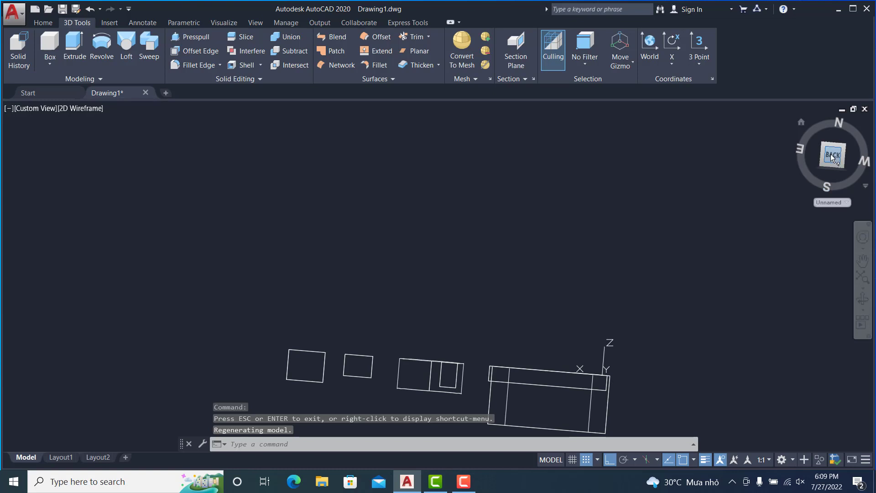
{"action": "left_click_drag", "start_coordinate": [831, 155], "coordinate": [817, 108]}
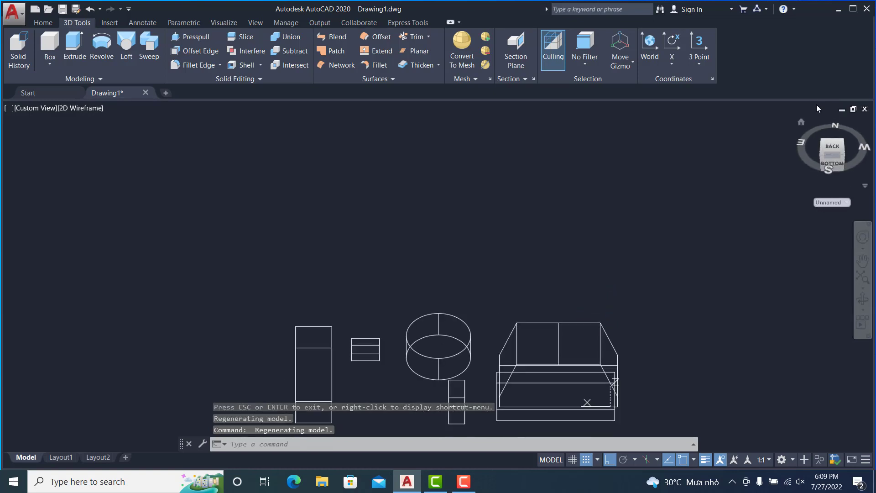
{"action": "middle_click_drag", "start_coordinate": [833, 148], "coordinate": [836, 106], "text": "shift"}
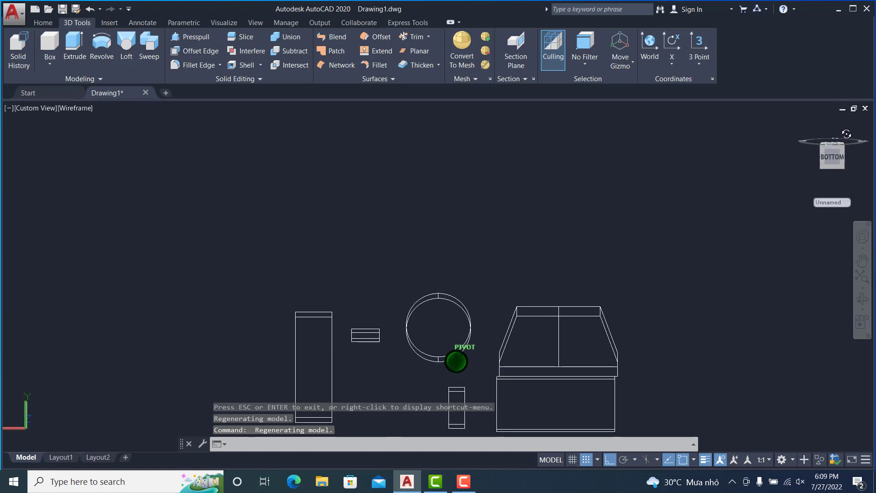
{"action": "middle_click_drag", "start_coordinate": [836, 106], "coordinate": [846, 123], "text": "shift"}
{"action": "middle_click_drag", "start_coordinate": [652, 262], "coordinate": [646, 183]}
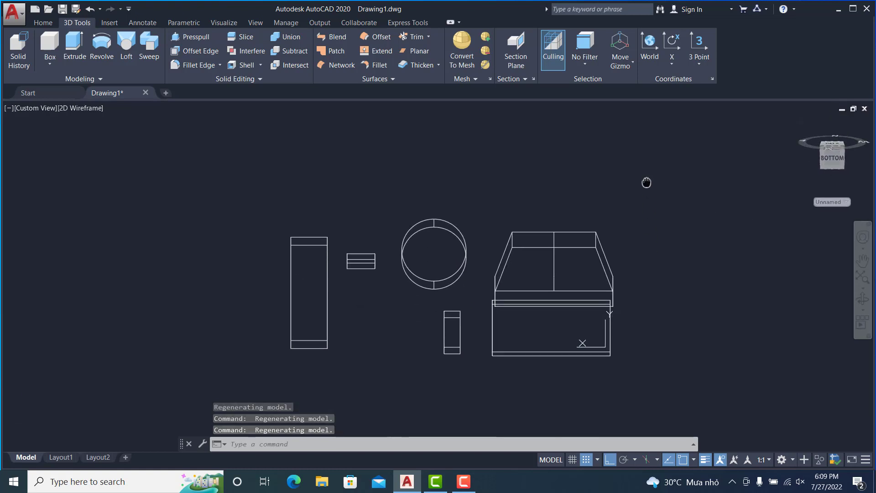
{"action": "scroll", "coordinate": [562, 261], "scroll_direction": "down", "scroll_amount": 4}
{"action": "scroll", "coordinate": [557, 263], "scroll_direction": "up", "scroll_amount": 2}
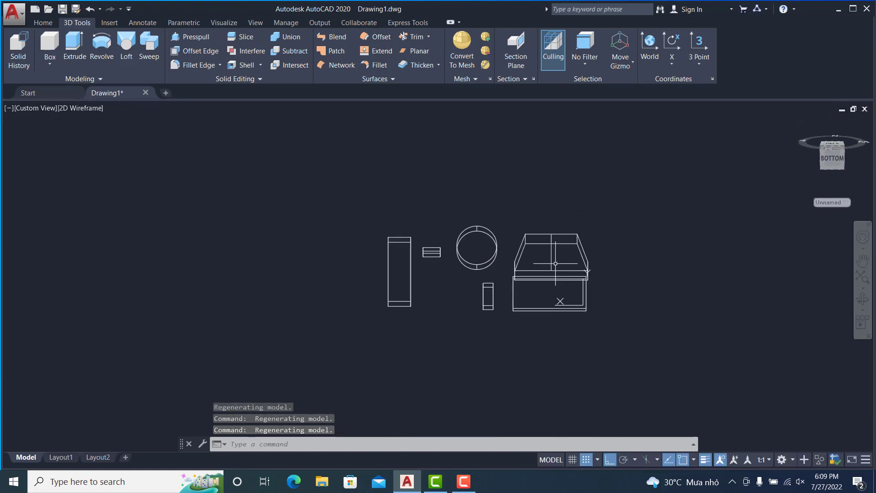
{"action": "scroll", "coordinate": [556, 263], "scroll_direction": "up", "scroll_amount": 5}
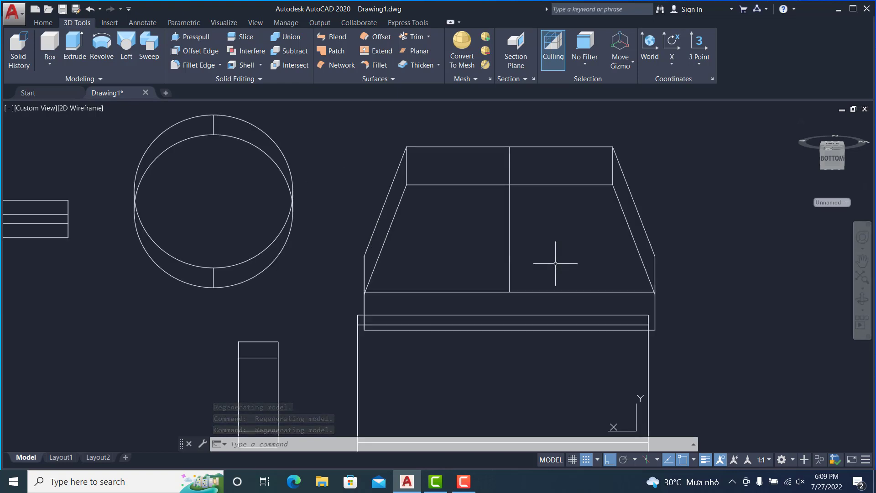
{"action": "scroll", "coordinate": [555, 264], "scroll_direction": "down", "scroll_amount": 2}
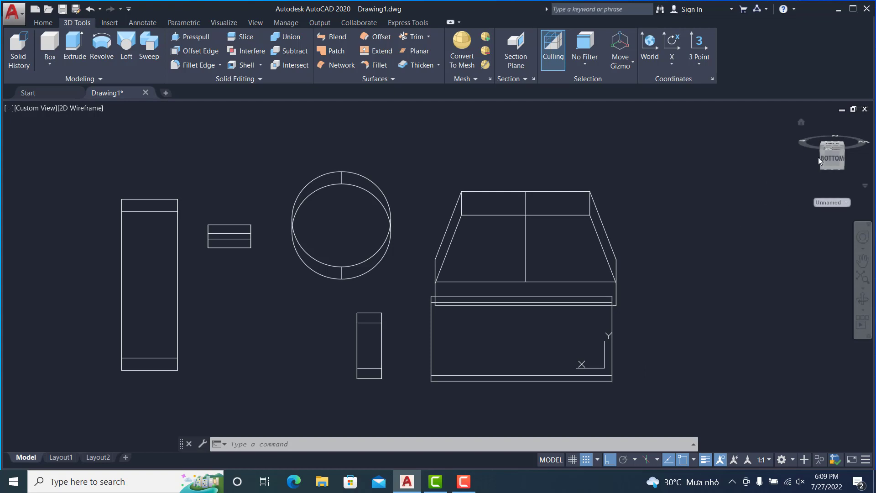
{"action": "left_click_drag", "start_coordinate": [829, 156], "coordinate": [827, 162]}
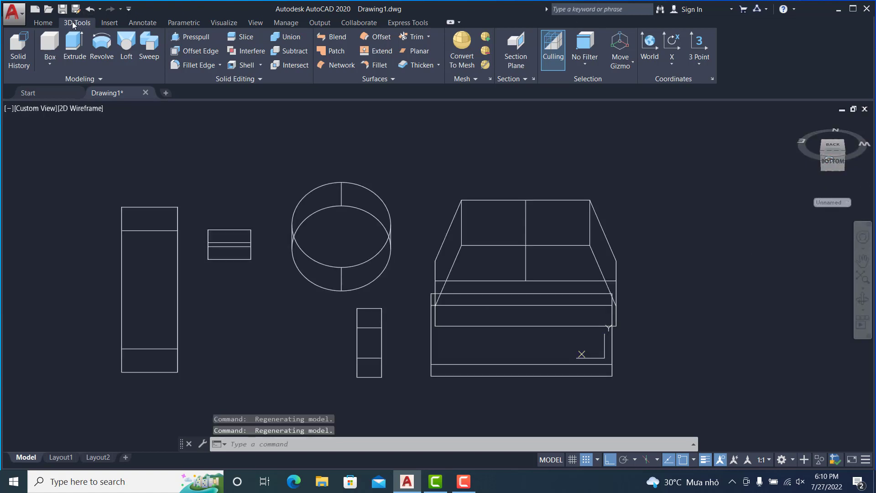
Step: Browse the Home, Insert and Express Tools ribbon tabs, ending on Visualize
{"action": "left_click", "coordinate": [34, 22]}
{"action": "left_click", "coordinate": [114, 22]}
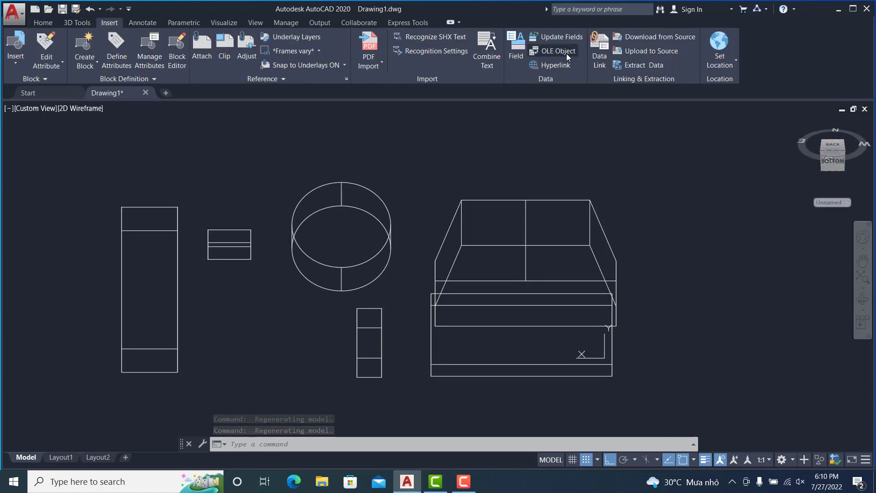
{"action": "left_click", "coordinate": [396, 23]}
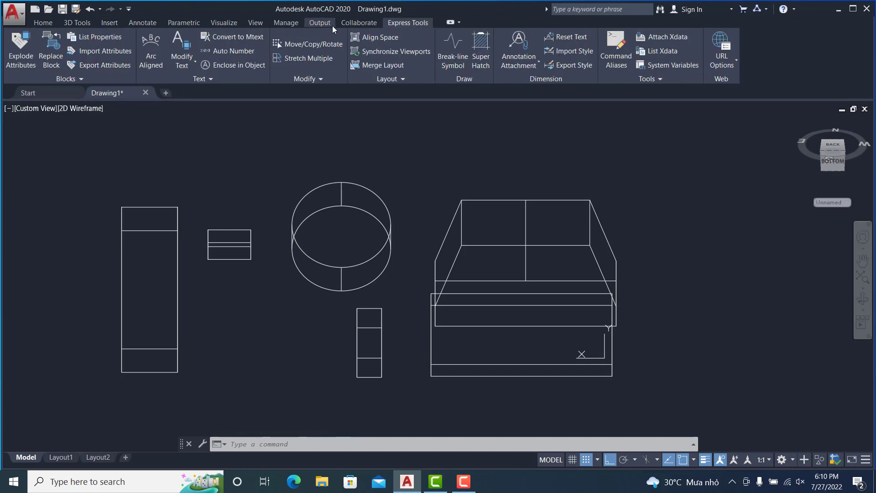
{"action": "left_click", "coordinate": [214, 24]}
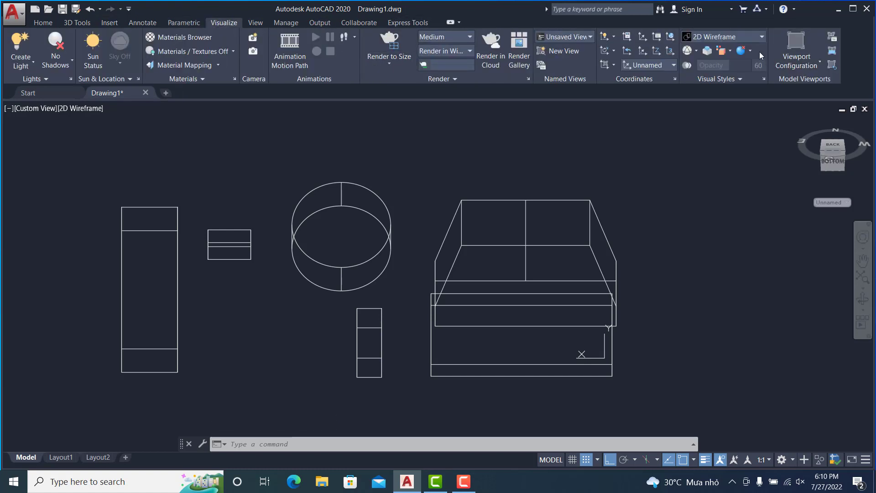
Step: Set the visual style to Shades of Gray and orbit to an angled top view
{"action": "left_click", "coordinate": [760, 37]}
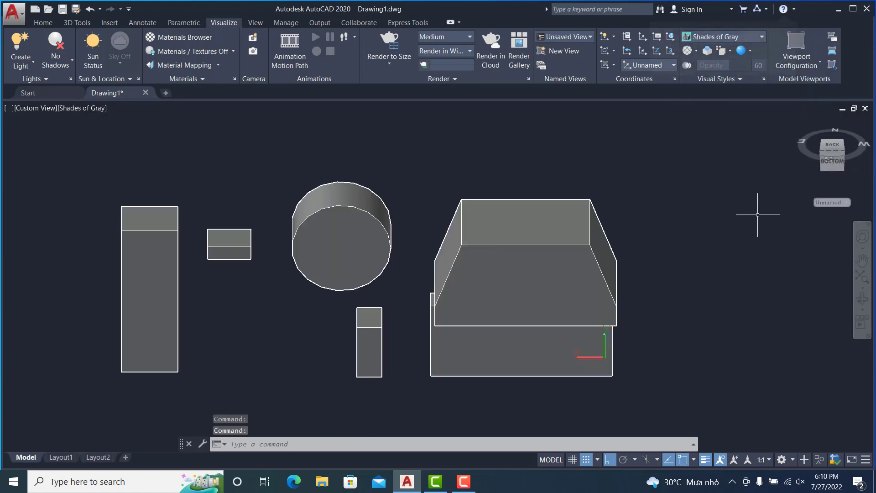
{"action": "left_click", "coordinate": [744, 225]}
{"action": "left_click", "coordinate": [710, 254]}
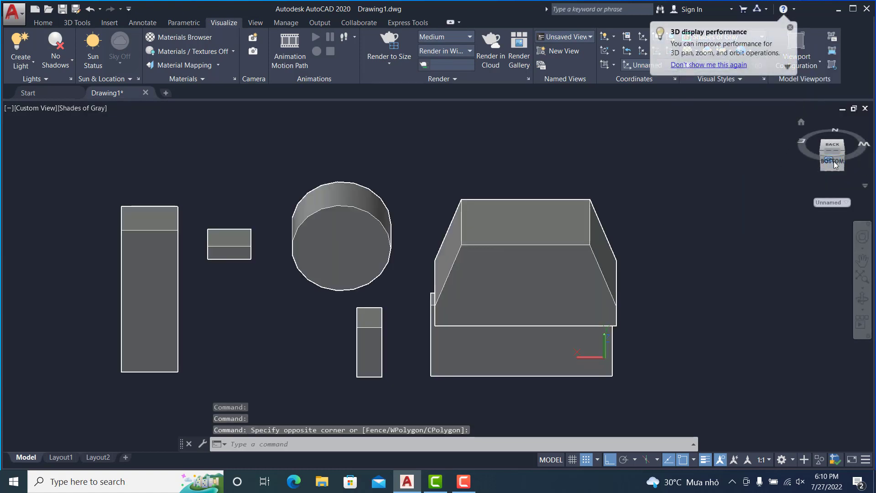
{"action": "left_click_drag", "start_coordinate": [835, 166], "coordinate": [392, 134]}
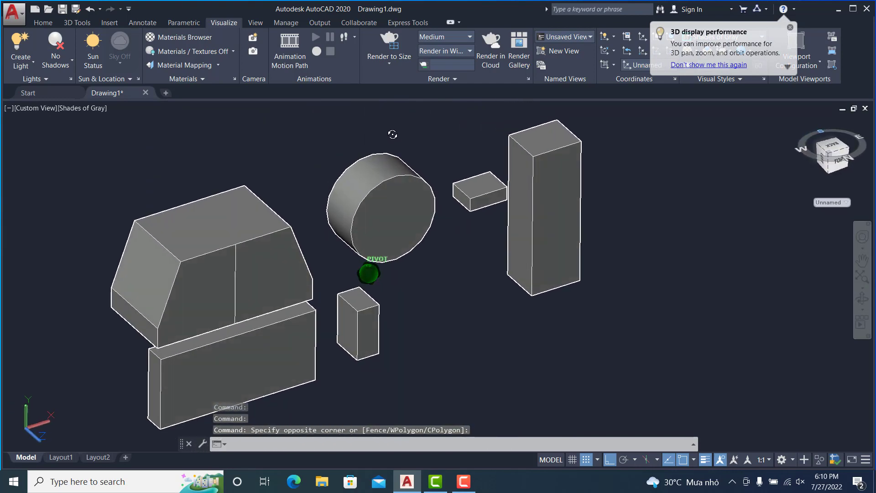
{"action": "middle_click_drag", "start_coordinate": [392, 134], "coordinate": [402, 151], "text": "shift"}
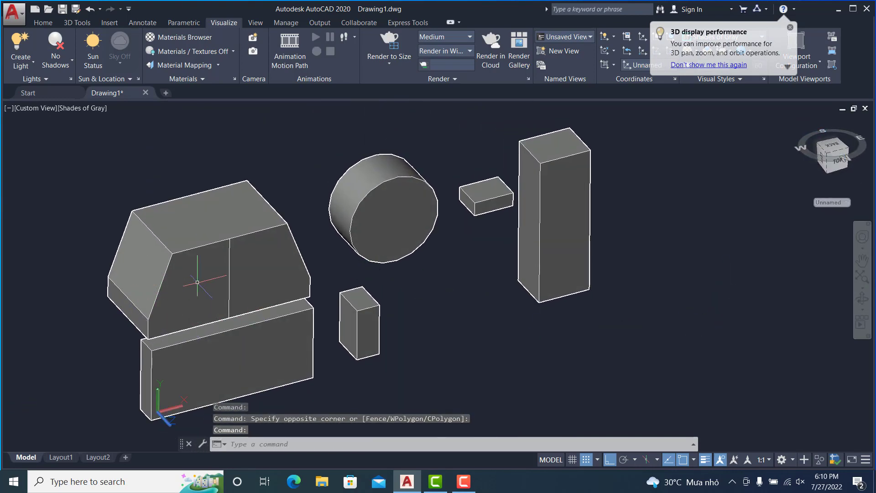
Step: Move the 14-high box up flush against the tapered block's front face in two moves
{"action": "left_click", "coordinate": [227, 343]}
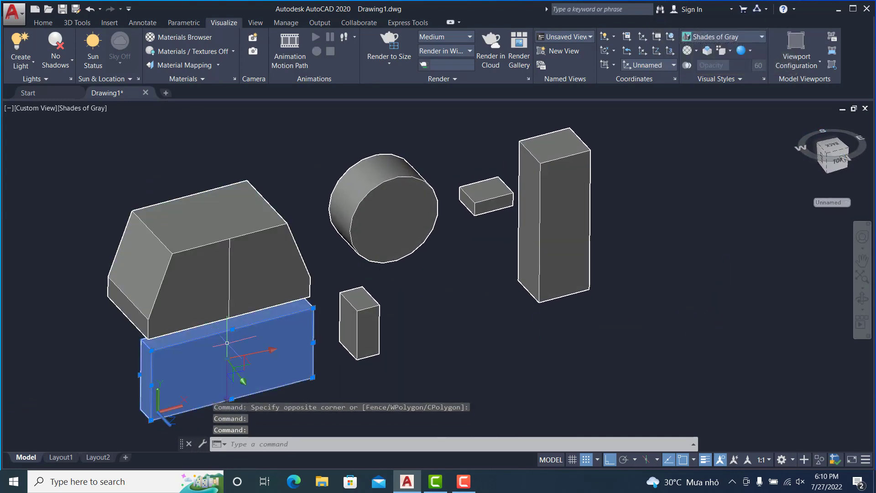
{"action": "type", "text": "m"}
{"action": "key", "text": "Return"}
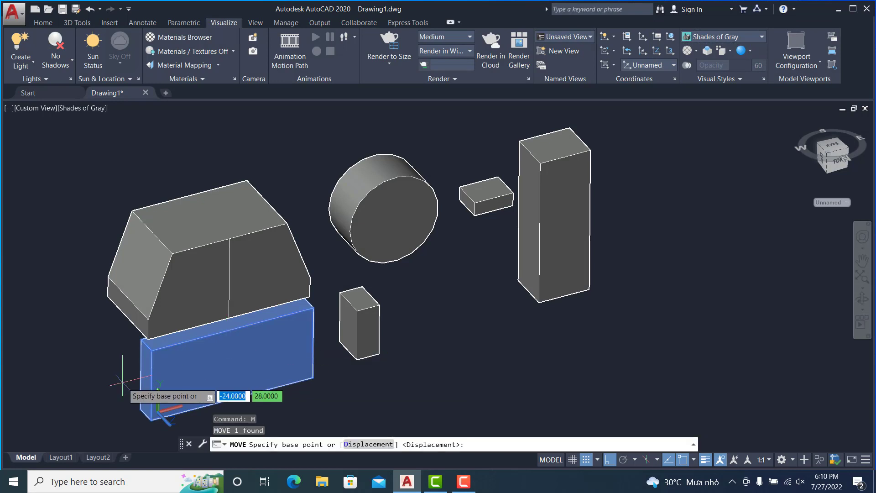
{"action": "left_click", "coordinate": [141, 409]}
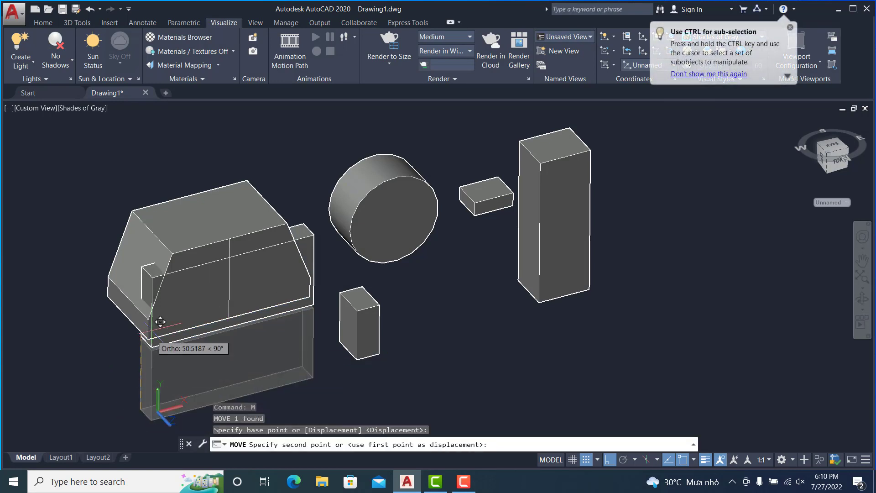
{"action": "left_click", "coordinate": [149, 318]}
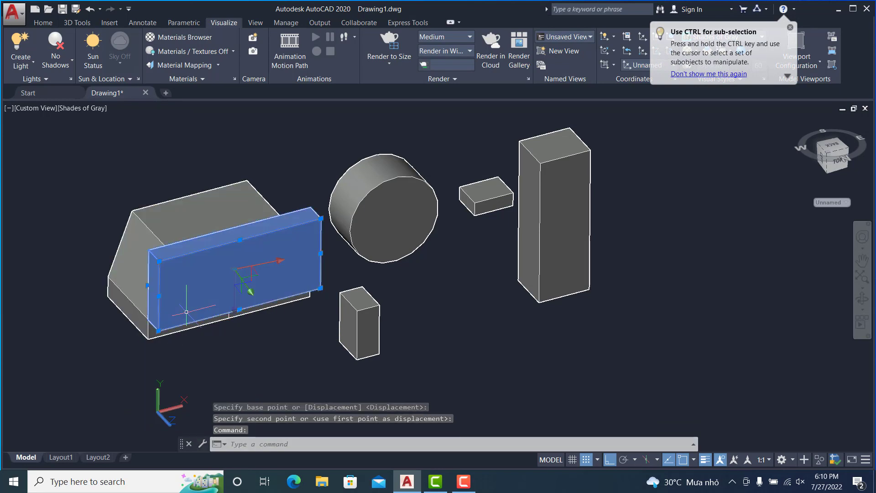
{"action": "type", "text": "m"}
{"action": "key", "text": "Return"}
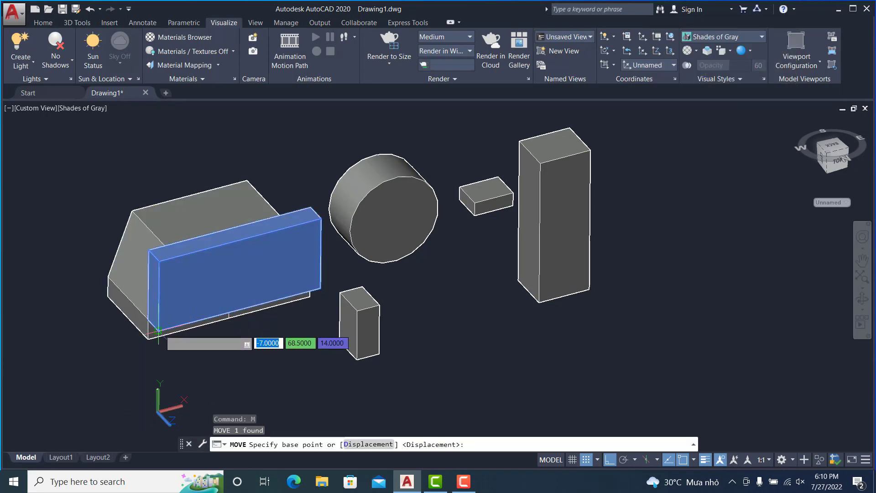
{"action": "left_click", "coordinate": [158, 322]}
{"action": "left_click", "coordinate": [149, 319]}
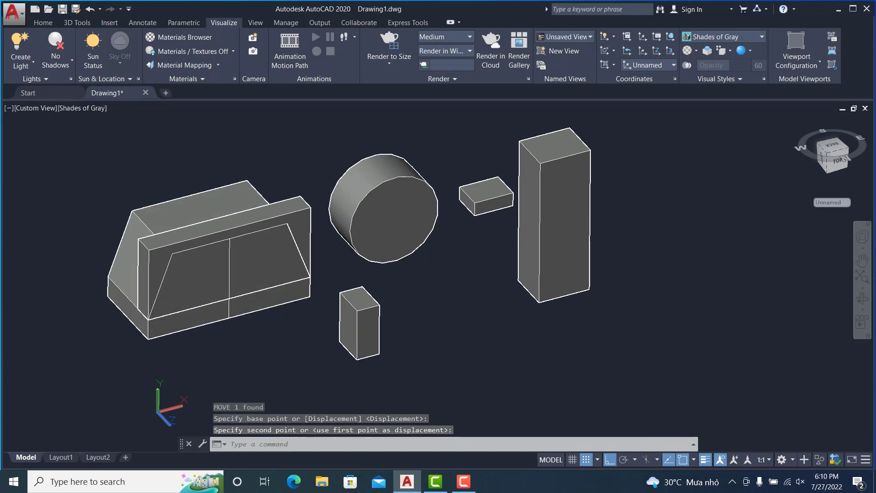
{"action": "middle_click_drag", "start_coordinate": [228, 307], "coordinate": [235, 290]}
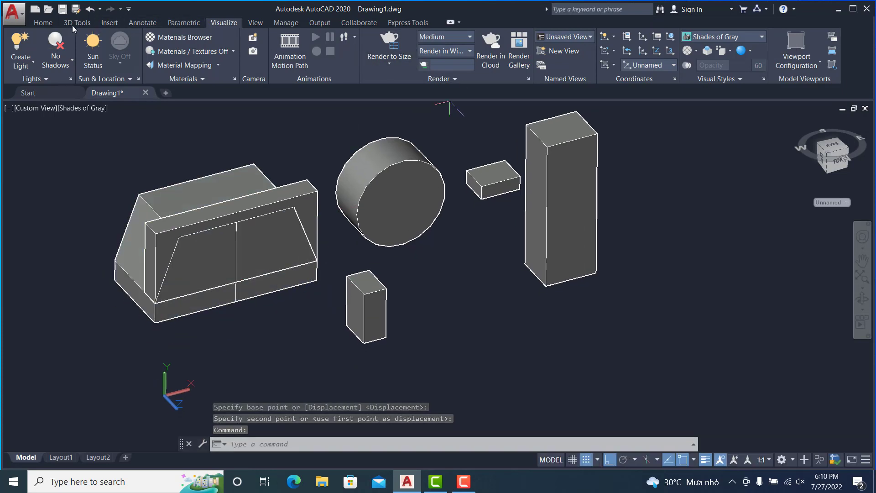
Step: Subtract the overlapping front box from the left solid
{"action": "left_click", "coordinate": [44, 23]}
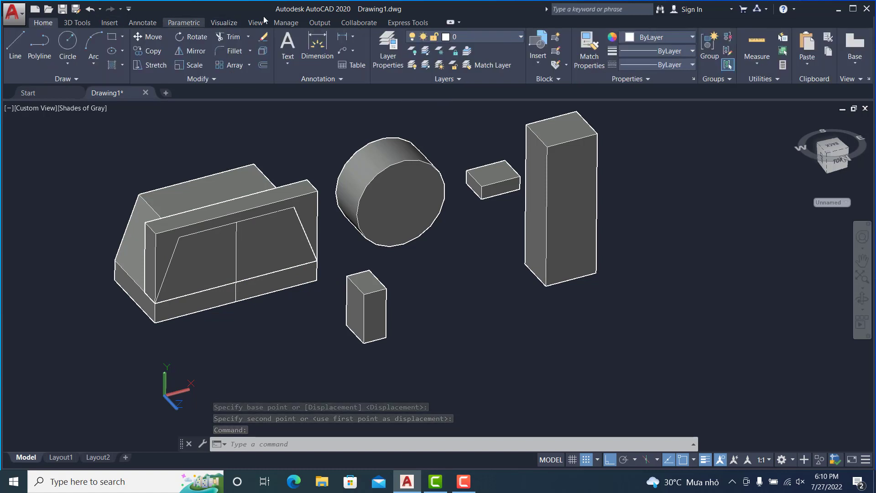
{"action": "left_click", "coordinate": [230, 24]}
{"action": "left_click", "coordinate": [286, 23]}
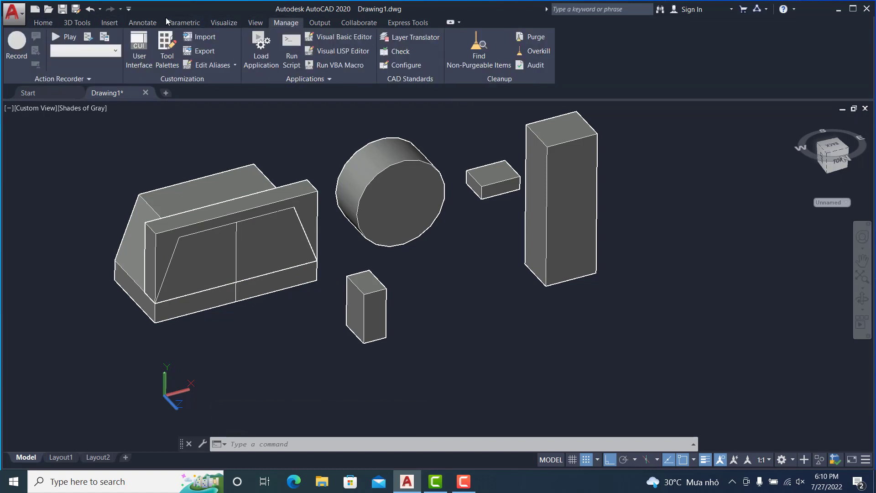
{"action": "left_click", "coordinate": [78, 22]}
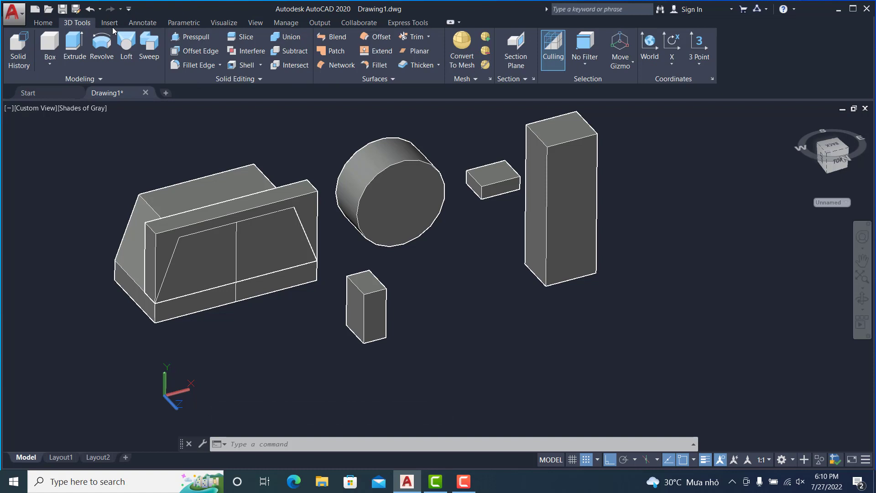
{"action": "left_click", "coordinate": [287, 49]}
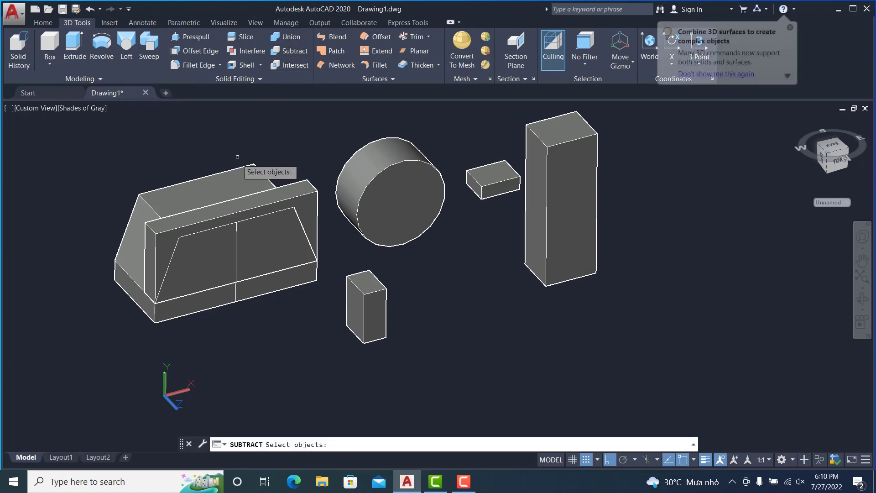
{"action": "left_click", "coordinate": [230, 177]}
{"action": "key", "text": "Return"}
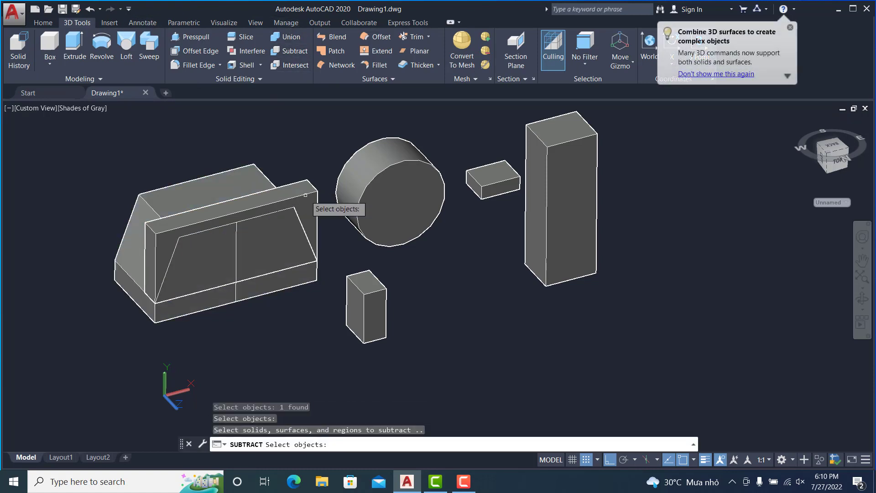
{"action": "left_click", "coordinate": [316, 199]}
{"action": "key", "text": "Return"}
{"action": "key", "text": "Return"}
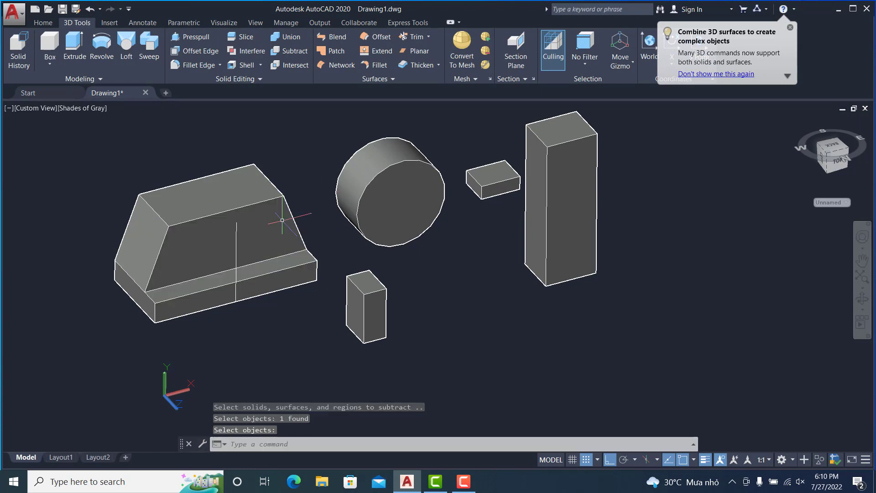
Step: Zoom out and fit all the solids into the view
{"action": "scroll", "coordinate": [274, 204], "scroll_direction": "down", "scroll_amount": 2}
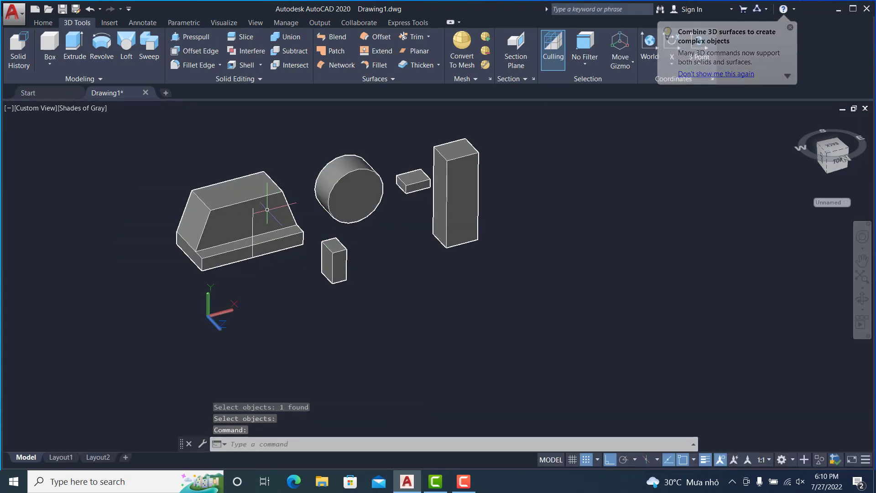
{"action": "scroll", "coordinate": [269, 214], "scroll_direction": "down", "scroll_amount": 5}
{"action": "scroll", "coordinate": [274, 215], "scroll_direction": "down", "scroll_amount": 3}
{"action": "scroll", "coordinate": [278, 216], "scroll_direction": "down", "scroll_amount": 2}
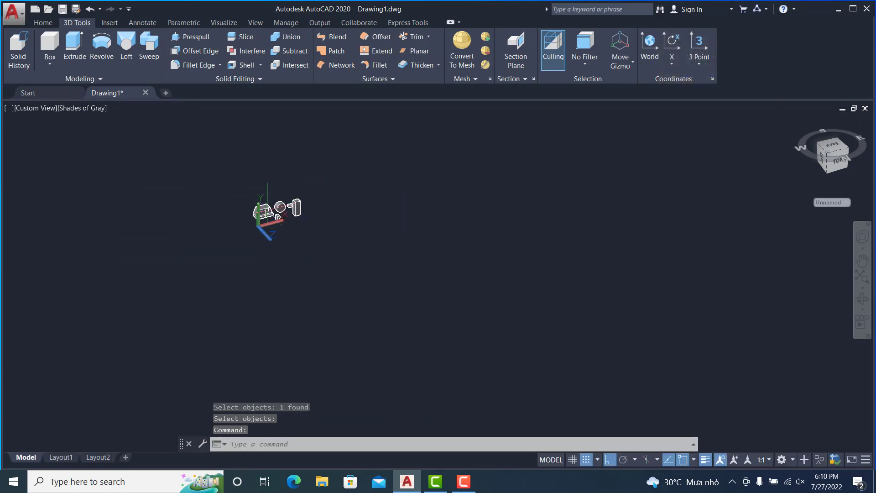
{"action": "middle_click", "coordinate": [265, 187]}
{"action": "middle_click", "coordinate": [265, 187]}
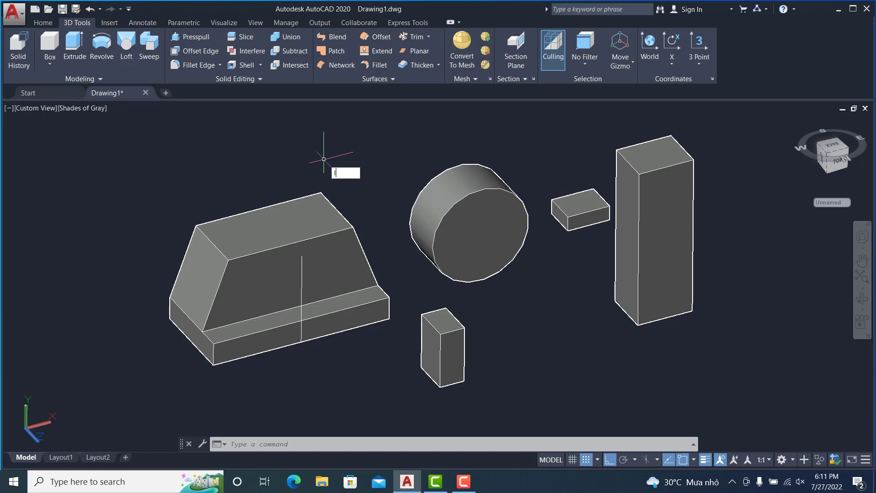
Step: Draw a 40-unit line on the tapered block's top face to mark its middle
{"action": "key", "text": "Return"}
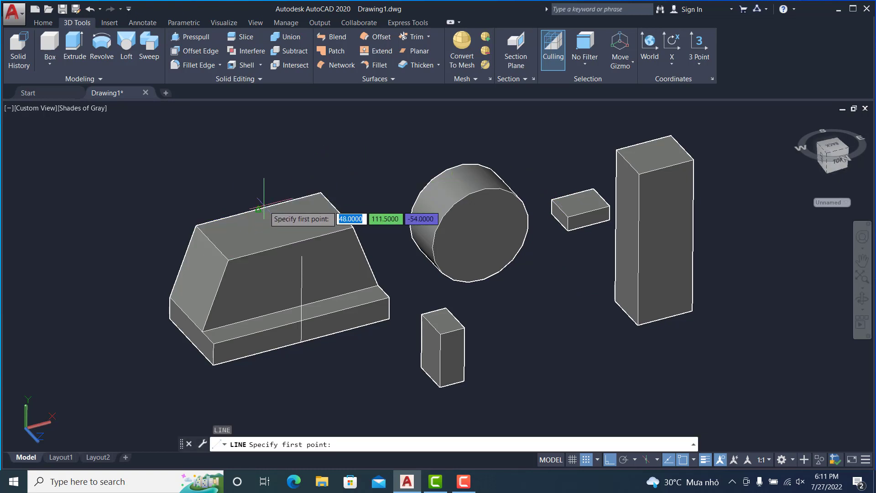
{"action": "left_click", "coordinate": [263, 208]}
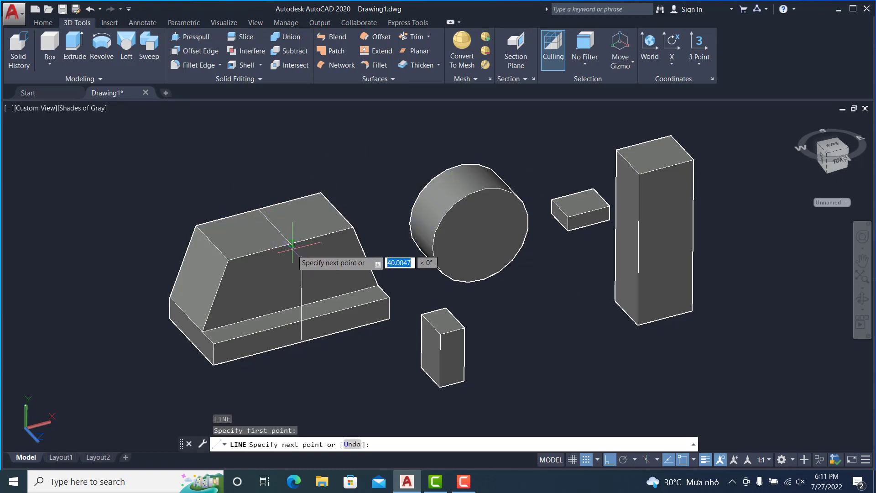
{"action": "key", "text": "Return"}
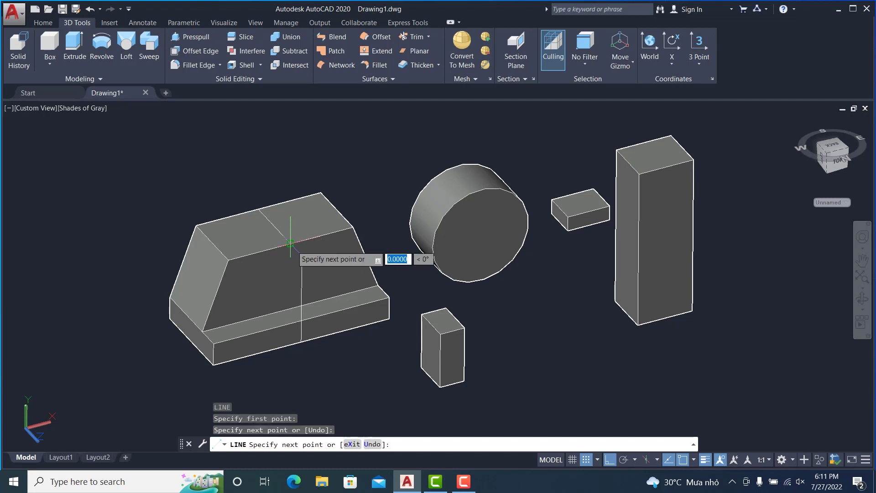
{"action": "key", "text": "Escape"}
Step: Move the cylinder by its centre onto the tapered block
{"action": "left_click", "coordinate": [469, 217]}
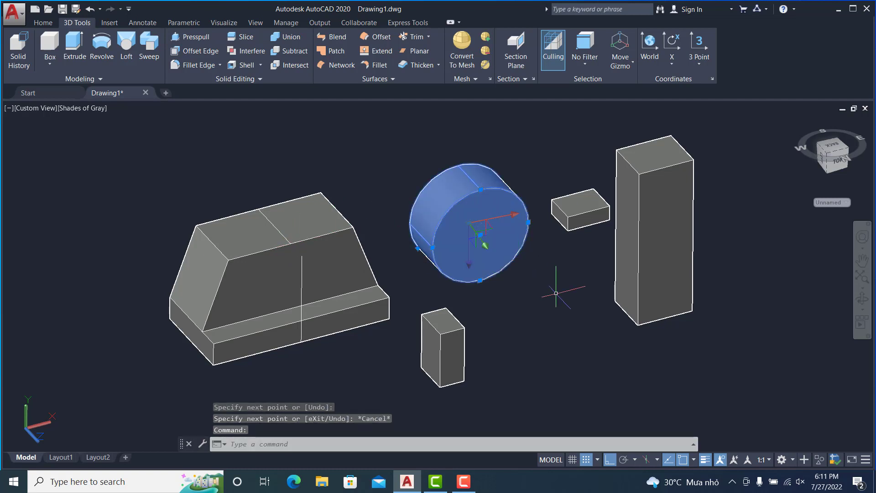
{"action": "type", "text": "m"}
{"action": "key", "text": "Return"}
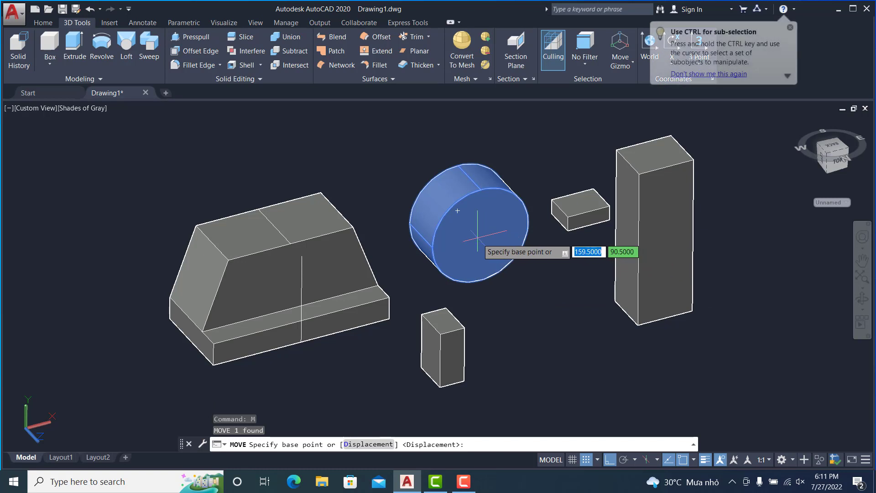
{"action": "left_click", "coordinate": [458, 211]}
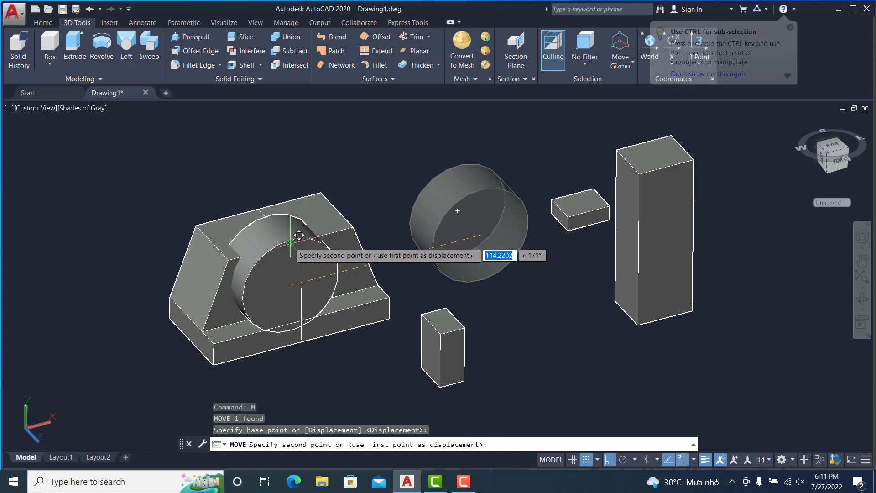
{"action": "left_click", "coordinate": [290, 242]}
{"action": "left_click", "coordinate": [502, 199]}
{"action": "left_click", "coordinate": [434, 152]}
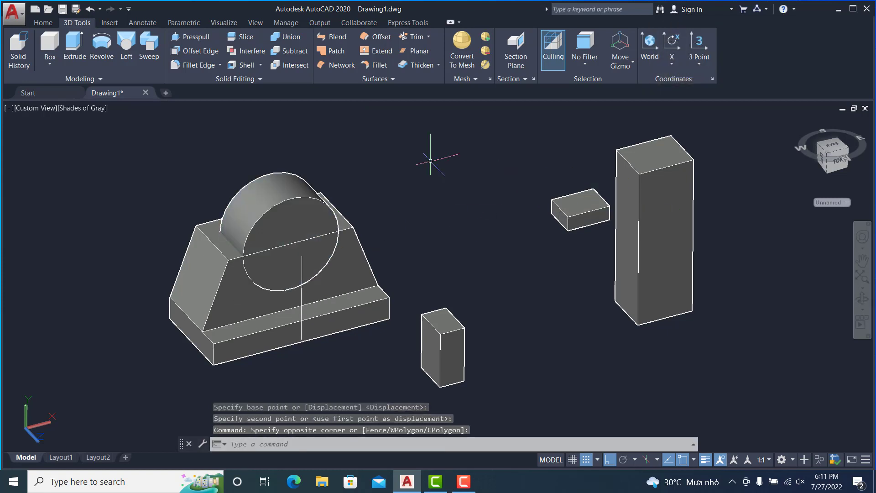
Step: Subtract the cylinder from the tapered block to leave a semicircular cradle
{"action": "left_click", "coordinate": [284, 51]}
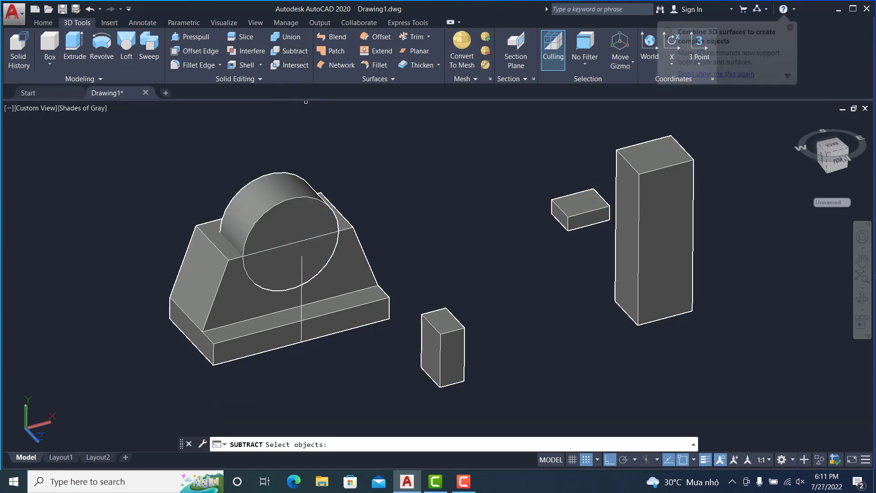
{"action": "left_click", "coordinate": [351, 267]}
{"action": "key", "text": "Return"}
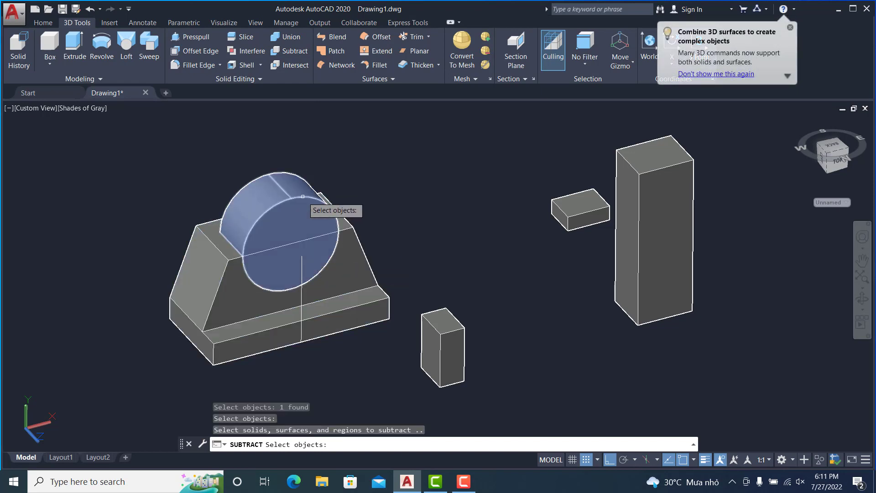
{"action": "left_click", "coordinate": [302, 197]}
{"action": "key", "text": "Return"}
{"action": "left_click", "coordinate": [427, 214]}
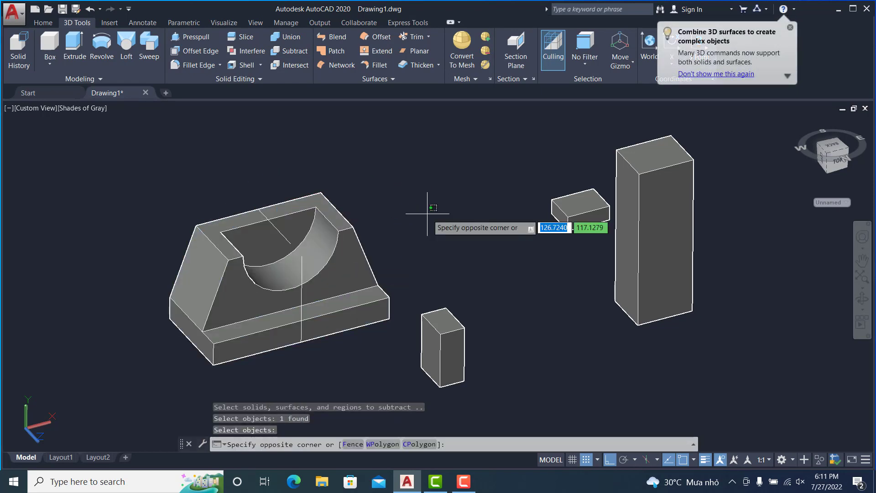
{"action": "left_click", "coordinate": [580, 211]}
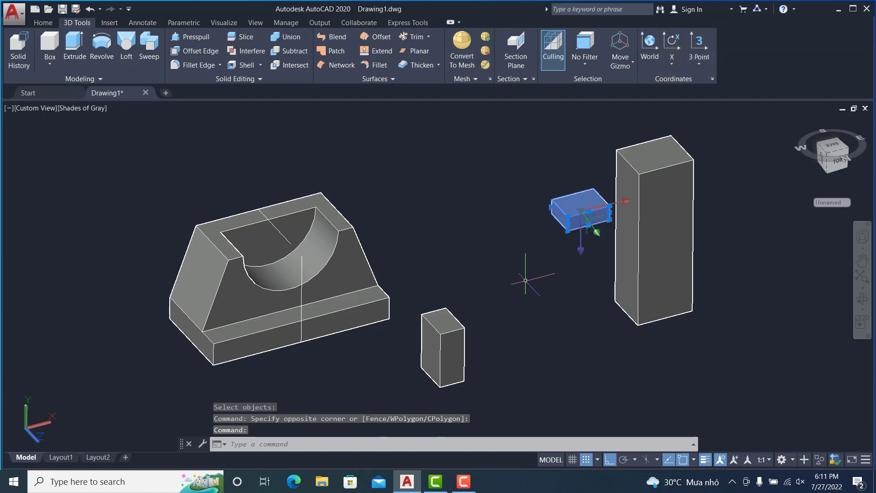
Step: Switch the visual style to 2D Wireframe
{"action": "type", "text": "m"}
{"action": "key", "text": "Return"}
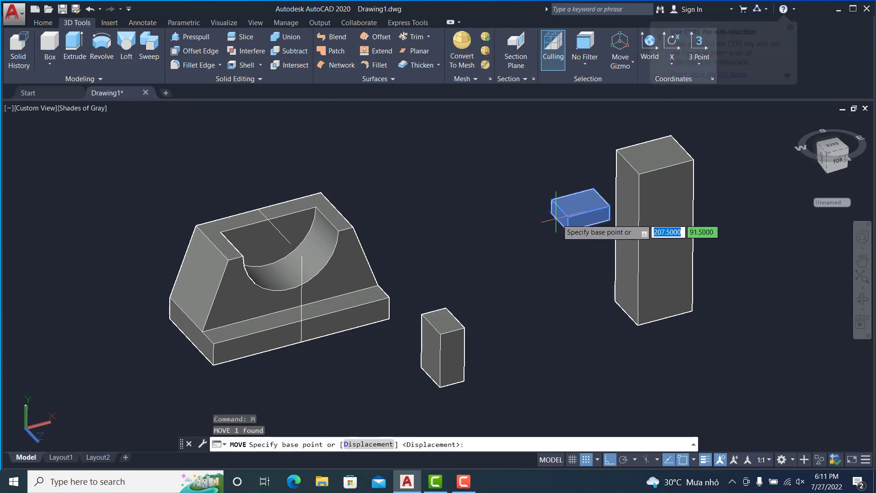
{"action": "left_click", "coordinate": [790, 28]}
{"action": "left_click", "coordinate": [106, 25]}
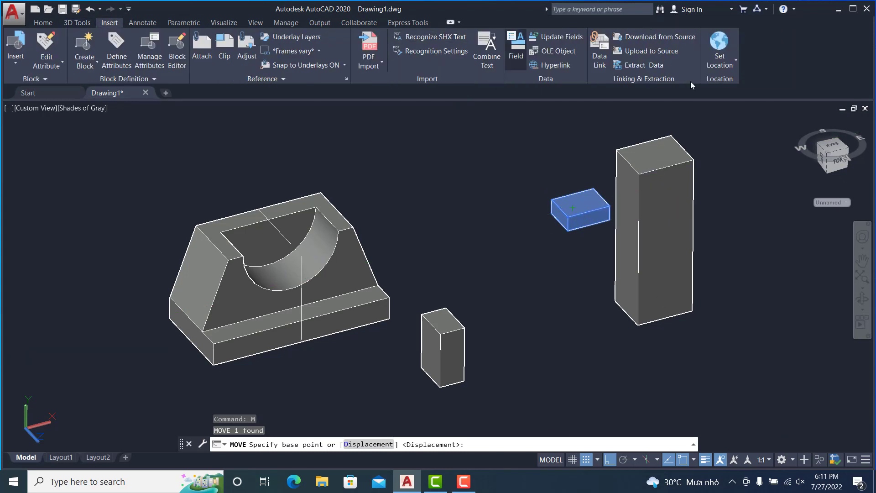
{"action": "left_click", "coordinate": [71, 24]}
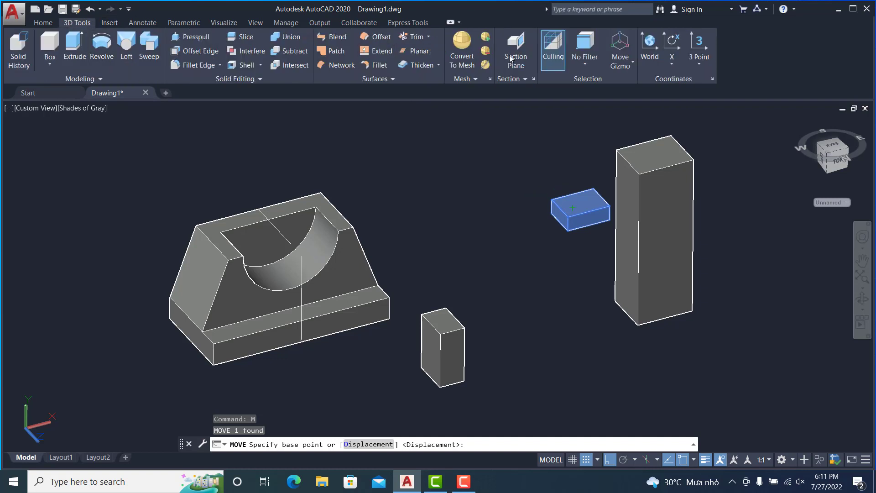
{"action": "left_click", "coordinate": [223, 23]}
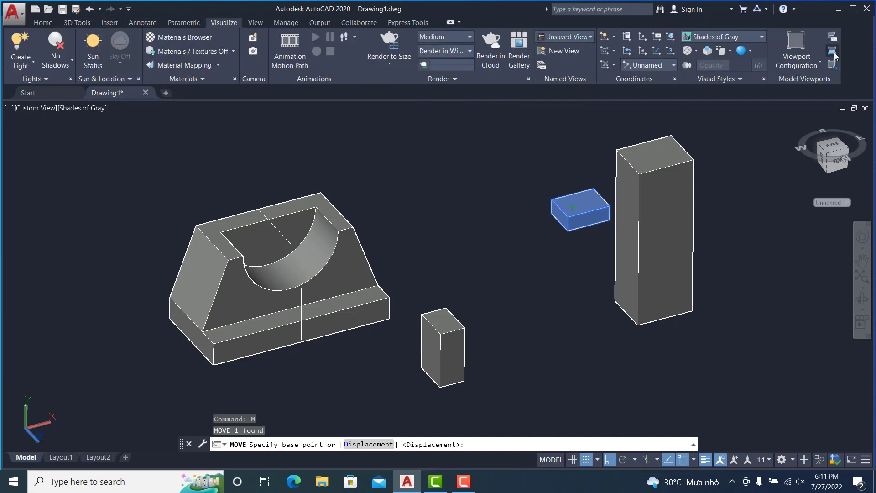
{"action": "left_click", "coordinate": [761, 36]}
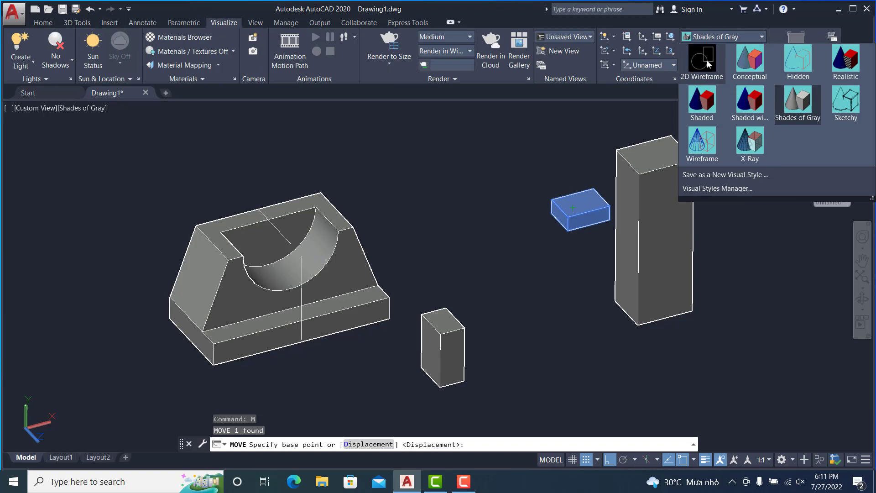
{"action": "left_click", "coordinate": [702, 64]}
Step: Move the small box onto the top of the tapered block
{"action": "left_click", "coordinate": [565, 213]}
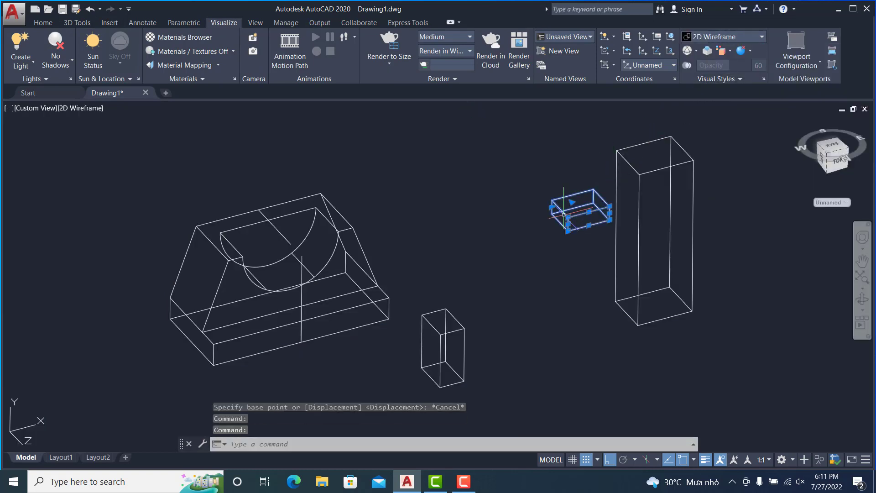
{"action": "type", "text": "m"}
{"action": "key", "text": "Return"}
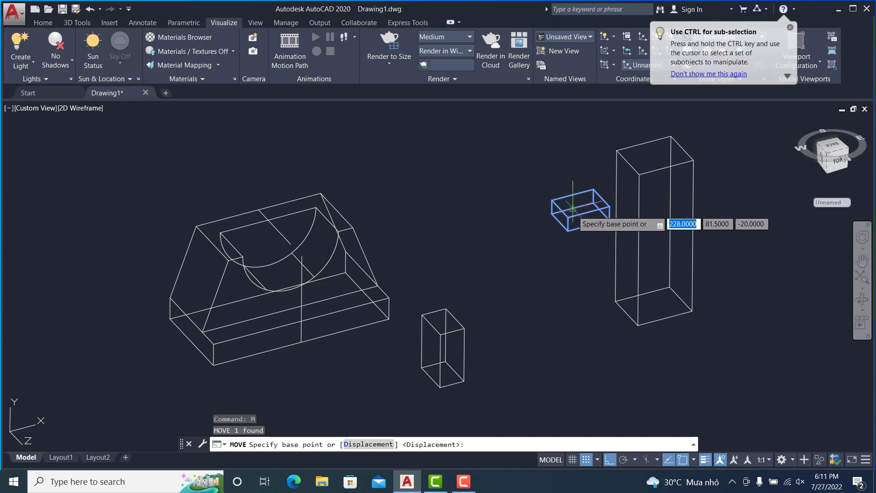
{"action": "left_click", "coordinate": [572, 210]}
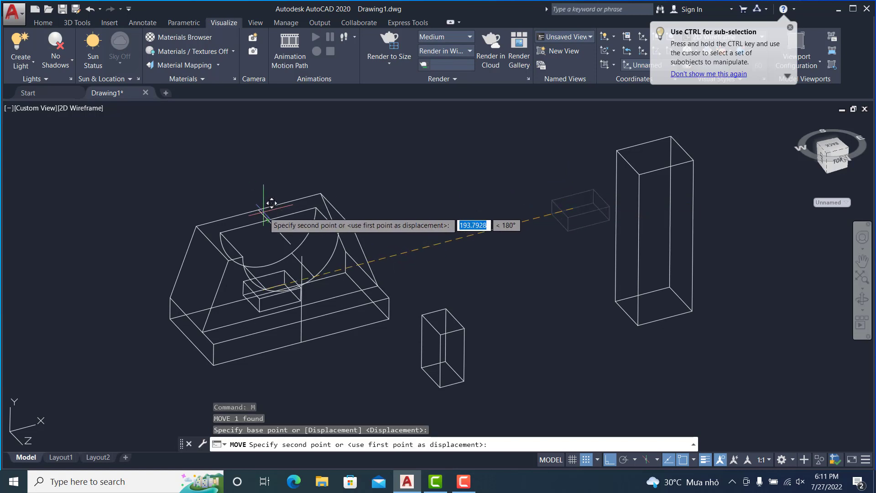
{"action": "left_click", "coordinate": [267, 202]}
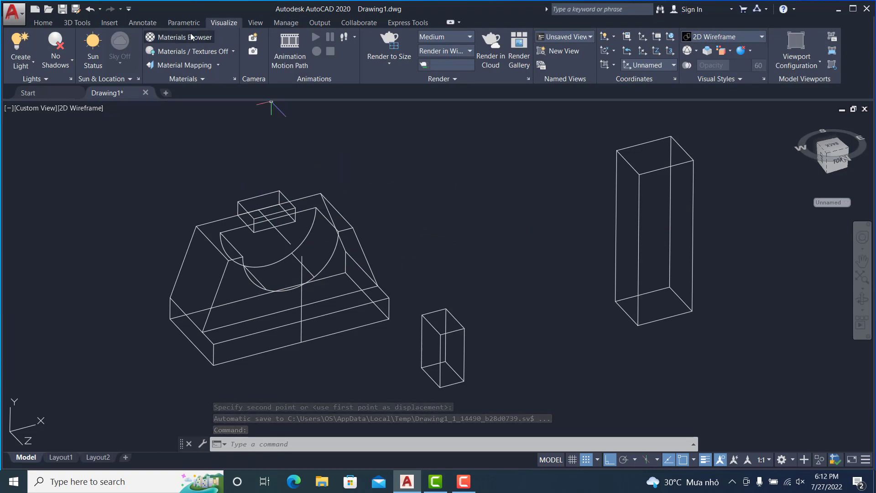
Step: Set Shades of Gray and nudge the small box down into the block's top
{"action": "left_click", "coordinate": [709, 37]}
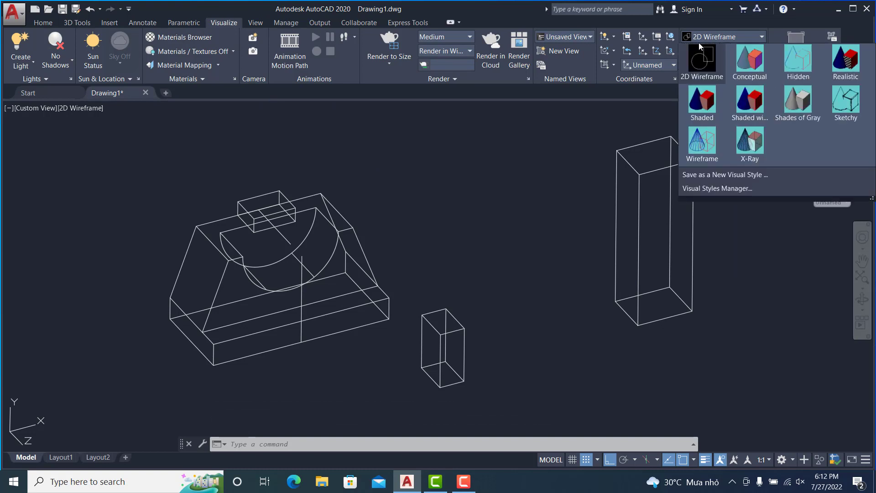
{"action": "left_click", "coordinate": [800, 103]}
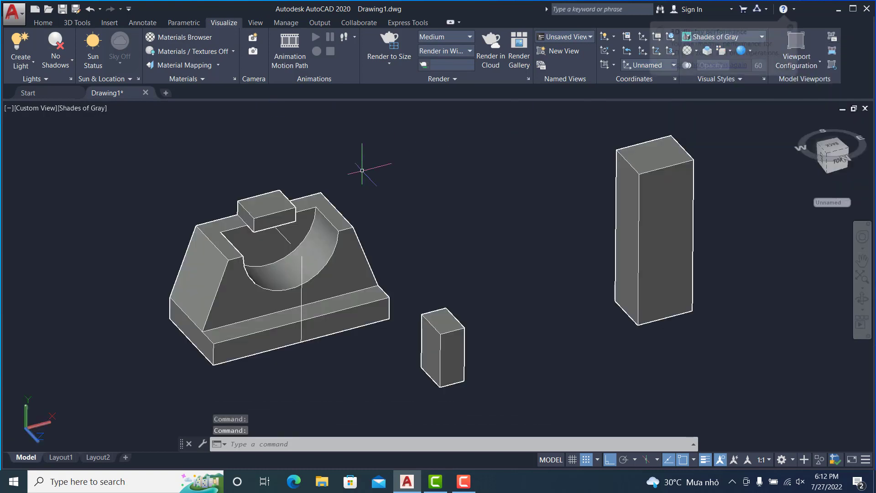
{"action": "type", "text": "m"}
{"action": "key", "text": "Return"}
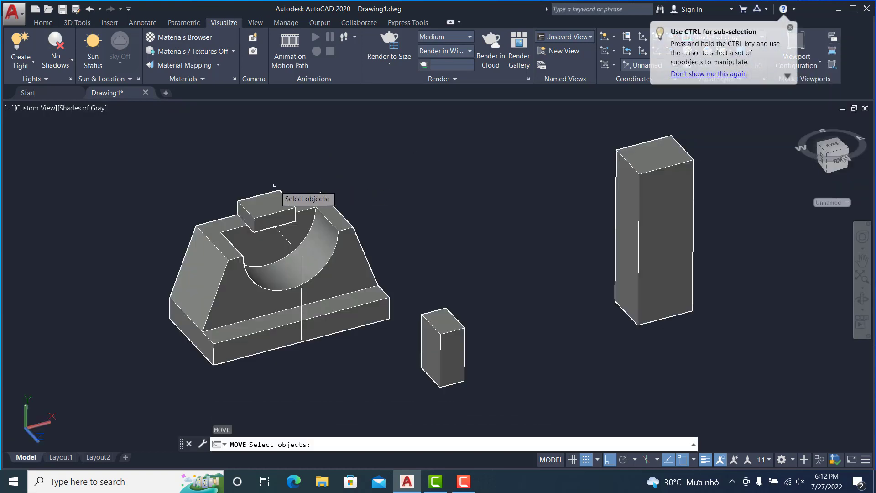
{"action": "left_click", "coordinate": [267, 193]}
{"action": "key", "text": "Return"}
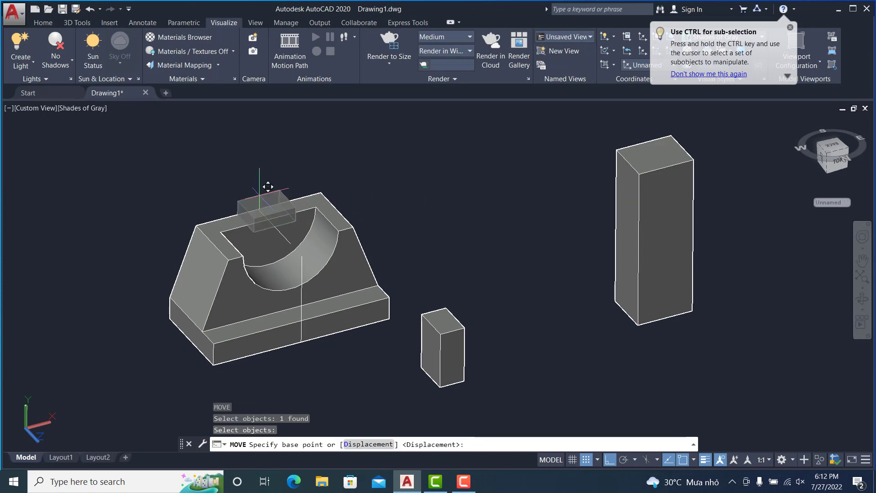
{"action": "left_click", "coordinate": [267, 198]}
{"action": "left_click", "coordinate": [267, 200]}
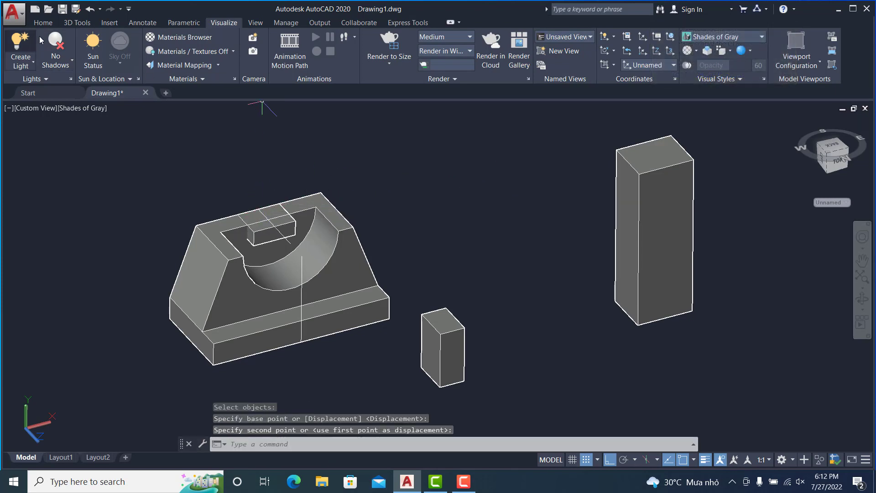
{"action": "left_click", "coordinate": [76, 22]}
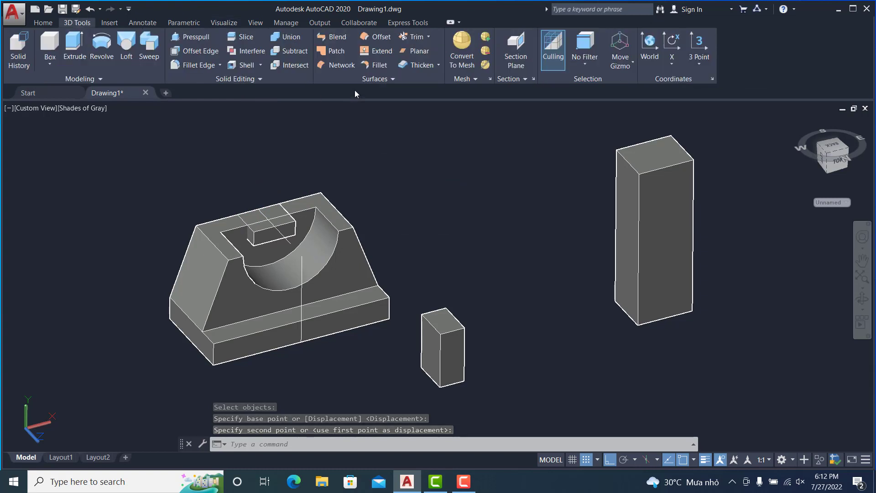
Step: Subtract the small box from the tapered block, leaving a notch in its top
{"action": "left_click", "coordinate": [292, 54]}
{"action": "left_click", "coordinate": [346, 239]}
{"action": "key", "text": "Return"}
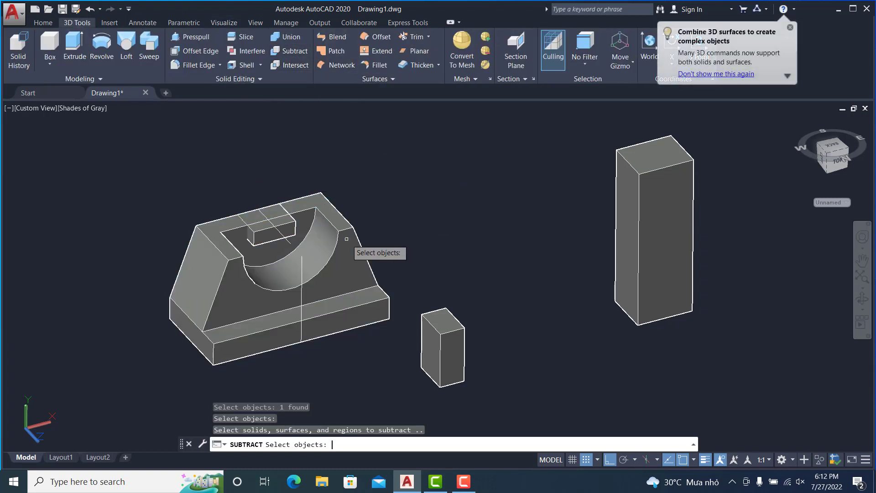
{"action": "left_click", "coordinate": [267, 226]}
{"action": "key", "text": "Return"}
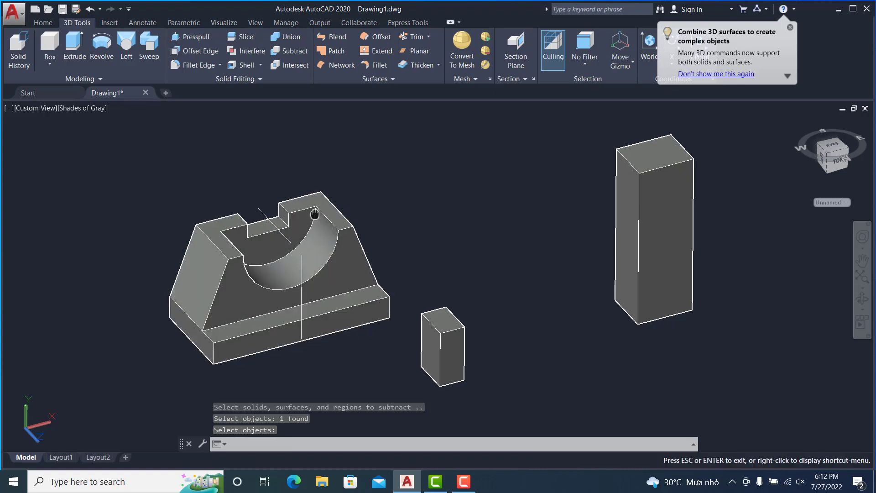
{"action": "middle_click_drag", "start_coordinate": [309, 213], "coordinate": [312, 180]}
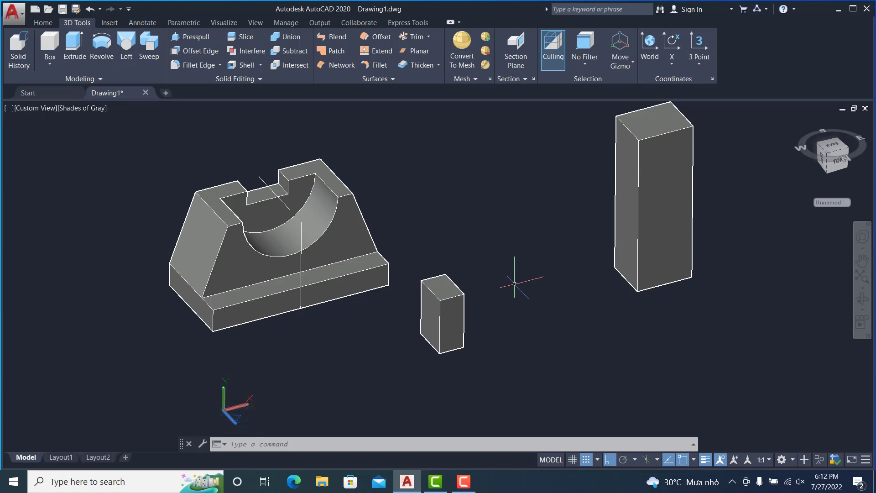
Step: Erase the vertical guide line on the block's front
{"action": "key", "text": "Escape"}
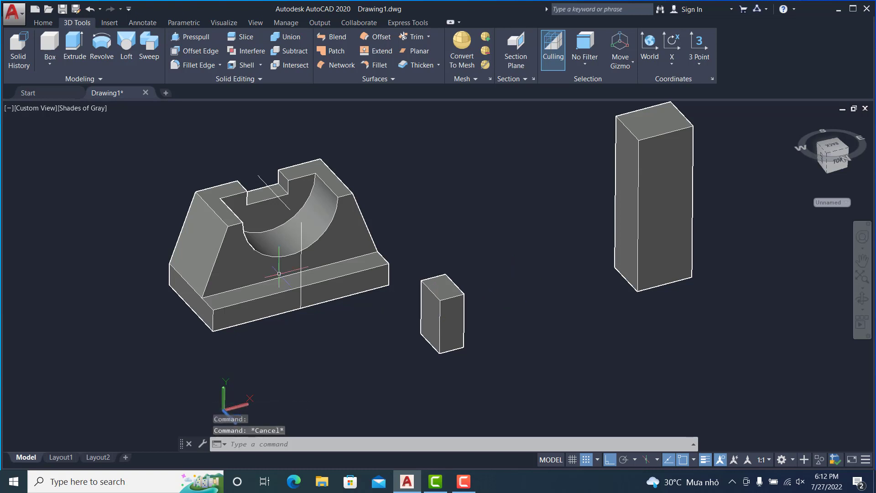
{"action": "left_click", "coordinate": [301, 271]}
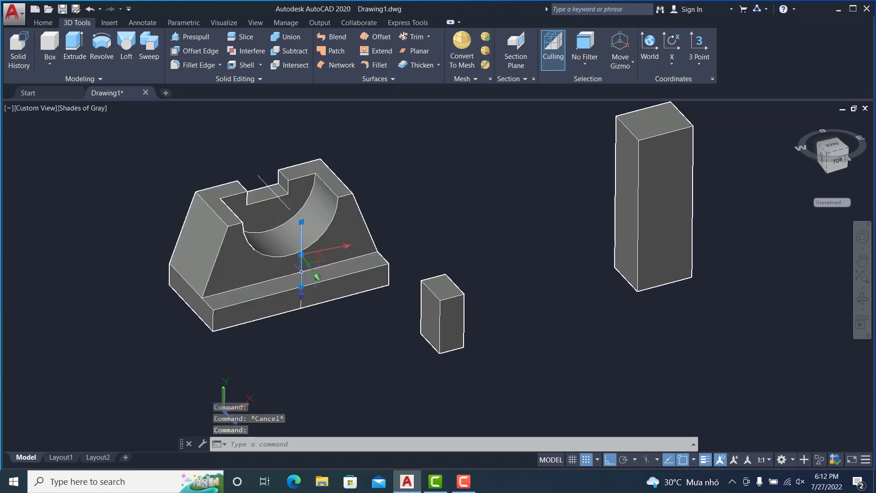
{"action": "key", "text": "Delete"}
{"action": "left_click", "coordinate": [301, 272]}
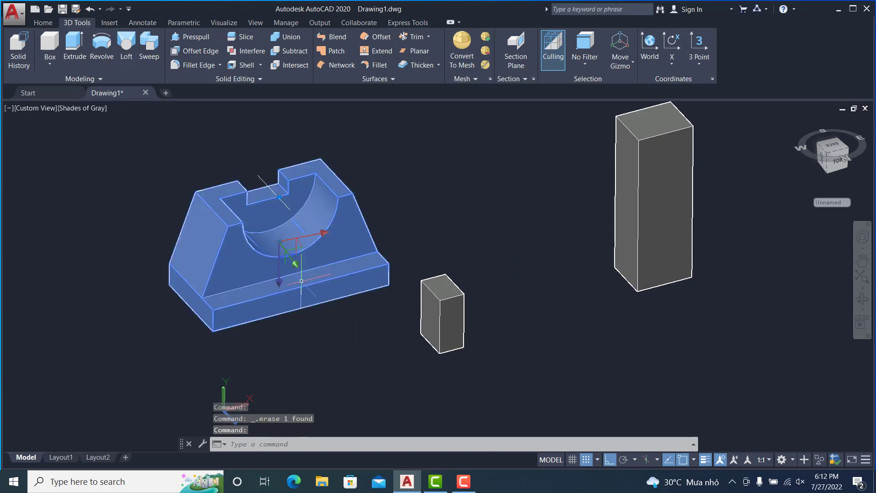
{"action": "key", "text": "Escape"}
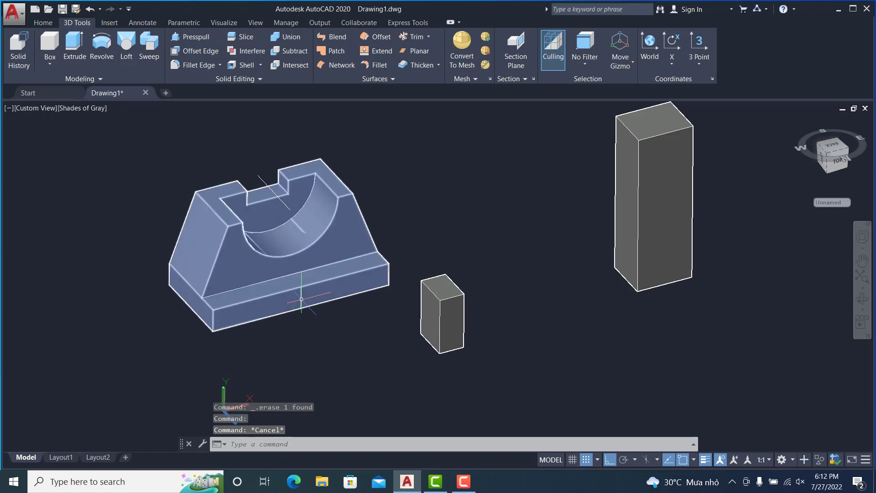
Step: Check the notched block by selecting it, then zoom to fit all three solids
{"action": "left_click", "coordinate": [301, 299]}
{"action": "key", "text": "Escape"}
{"action": "scroll", "coordinate": [301, 302], "scroll_direction": "up", "scroll_amount": 2}
{"action": "scroll", "coordinate": [301, 299], "scroll_direction": "down", "scroll_amount": 3}
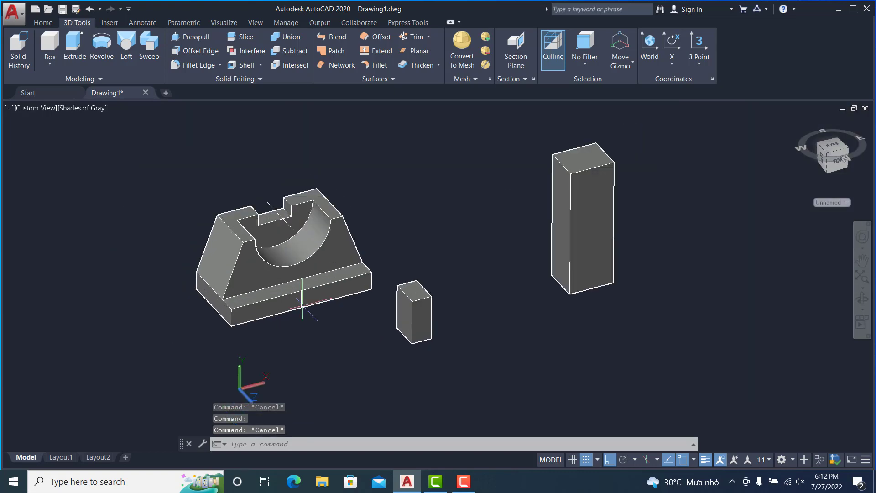
{"action": "scroll", "coordinate": [301, 296], "scroll_direction": "up", "scroll_amount": 3}
{"action": "left_click", "coordinate": [300, 294]}
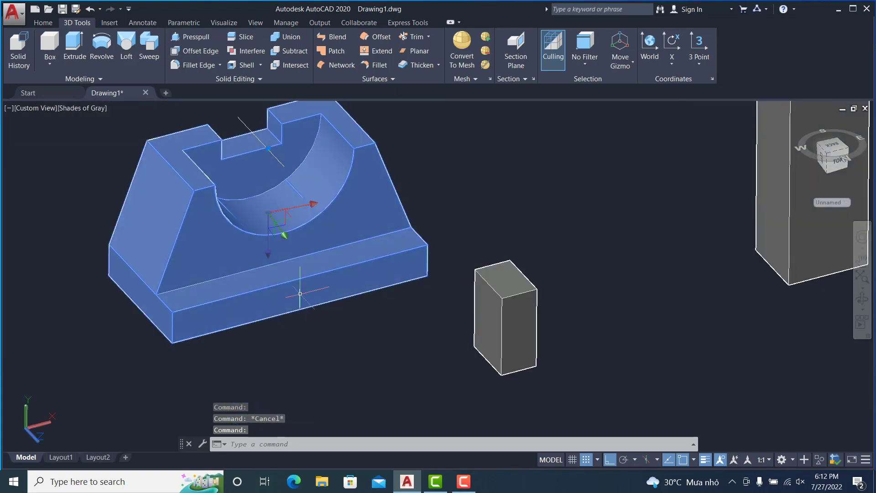
{"action": "key", "text": "Escape"}
{"action": "scroll", "coordinate": [299, 296], "scroll_direction": "down", "scroll_amount": 5}
{"action": "scroll", "coordinate": [299, 296], "scroll_direction": "down", "scroll_amount": 5}
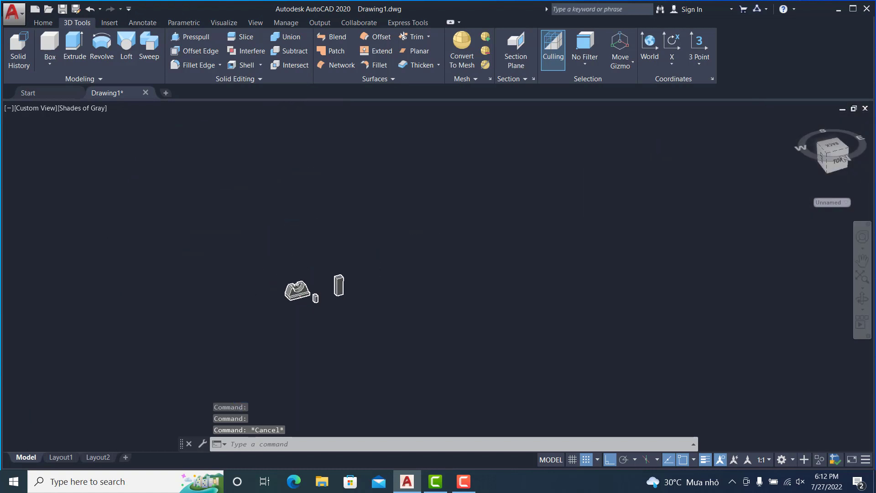
{"action": "scroll", "coordinate": [300, 296], "scroll_direction": "up", "scroll_amount": 3}
{"action": "middle_click", "coordinate": [302, 303]}
{"action": "middle_click", "coordinate": [302, 302]}
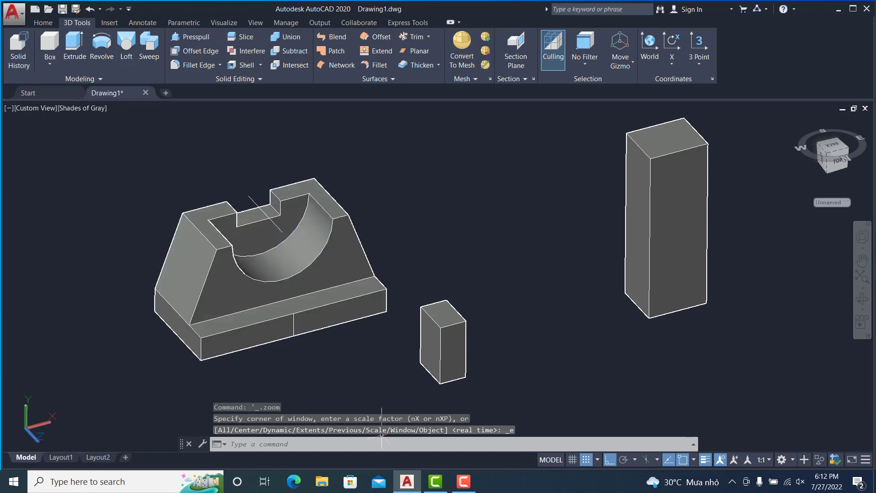
Step: Draw a 7-unit vertical line from the front edge of the block's base
{"action": "type", "text": "l"}
{"action": "key", "text": "Return"}
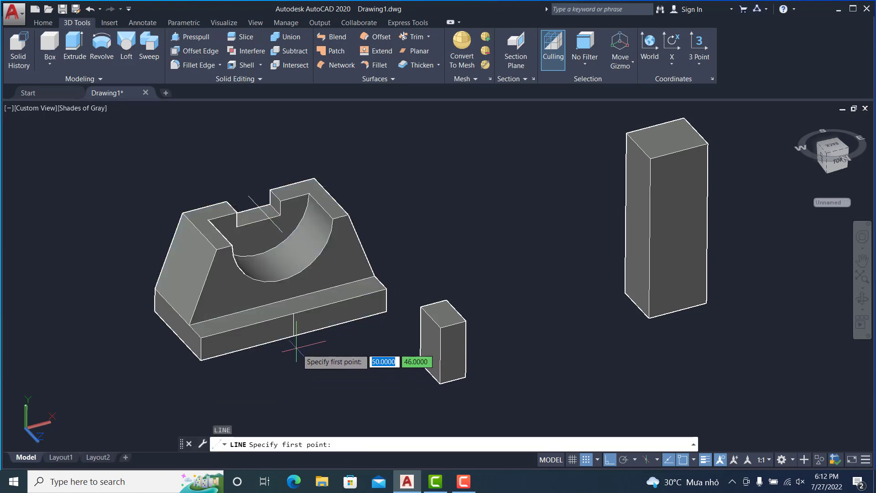
{"action": "left_click", "coordinate": [268, 326]}
{"action": "type", "text": "7"}
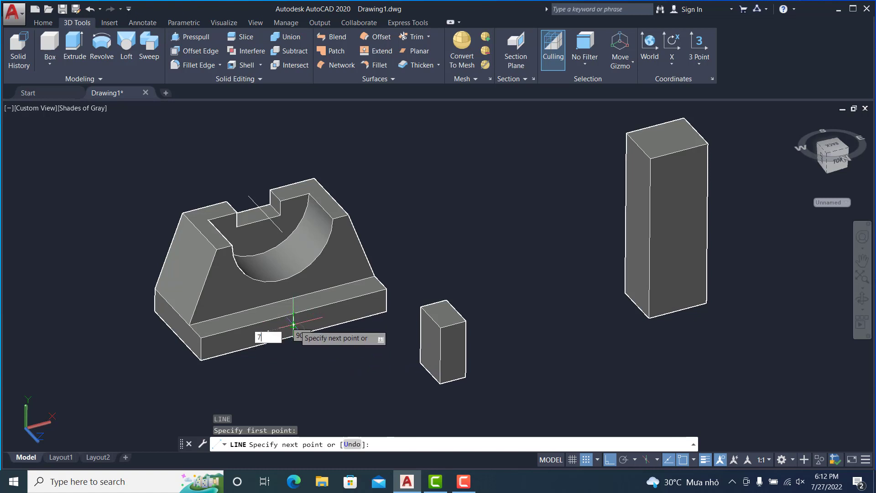
{"action": "key", "text": "Return"}
{"action": "key", "text": "Return"}
Step: Start moving the tall box, then cancel the move and clear the selection
{"action": "left_click", "coordinate": [669, 196]}
{"action": "type", "text": "M"}
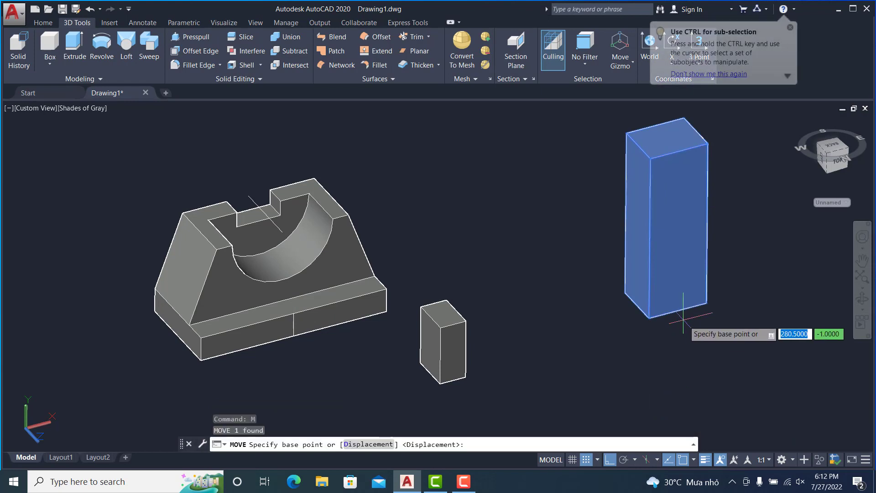
{"action": "left_click", "coordinate": [649, 319]}
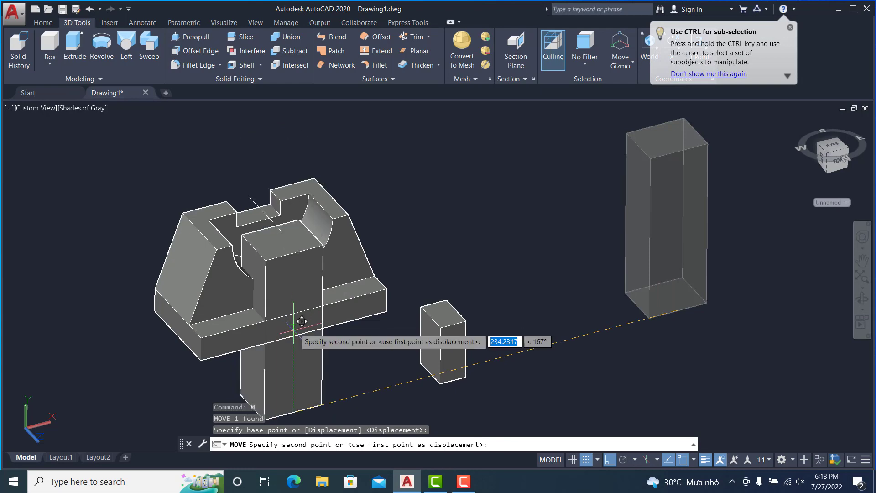
{"action": "scroll", "coordinate": [302, 316], "scroll_direction": "down", "scroll_amount": 3}
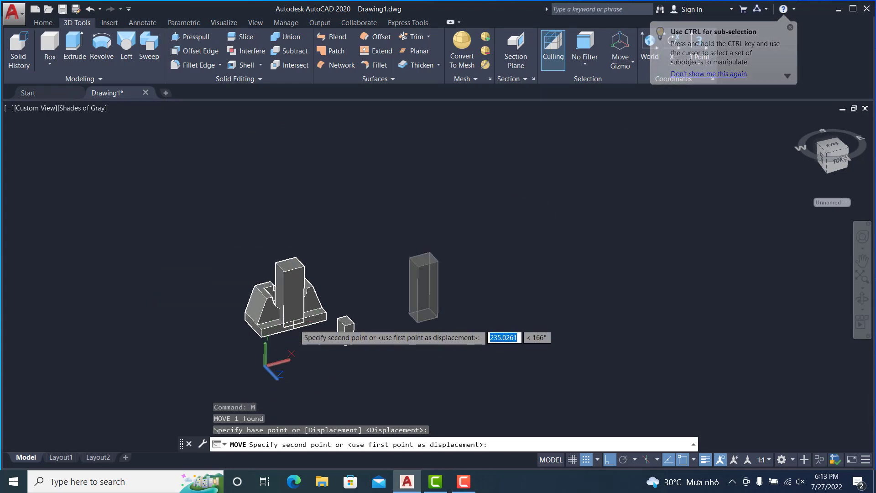
{"action": "scroll", "coordinate": [302, 316], "scroll_direction": "up", "scroll_amount": 3}
{"action": "scroll", "coordinate": [301, 316], "scroll_direction": "up", "scroll_amount": 2}
{"action": "scroll", "coordinate": [302, 316], "scroll_direction": "up", "scroll_amount": 2}
{"action": "key", "text": "Escape"}
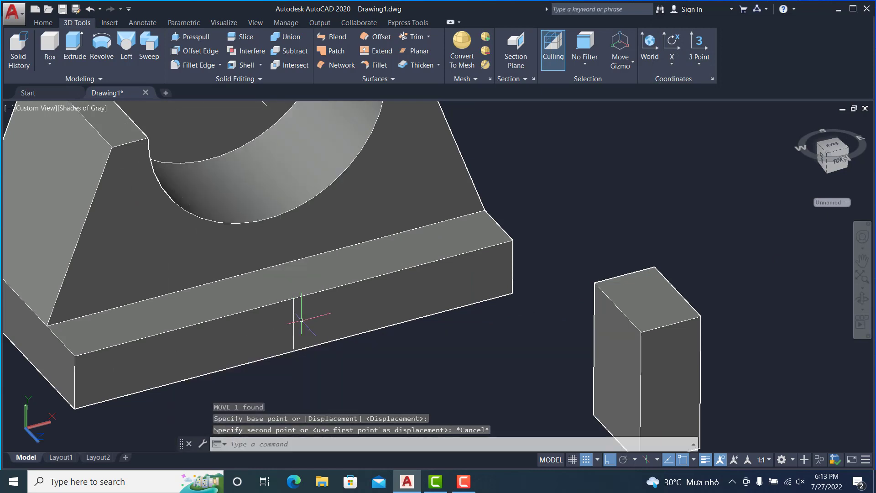
{"action": "key", "text": "Escape"}
{"action": "left_click", "coordinate": [293, 312]}
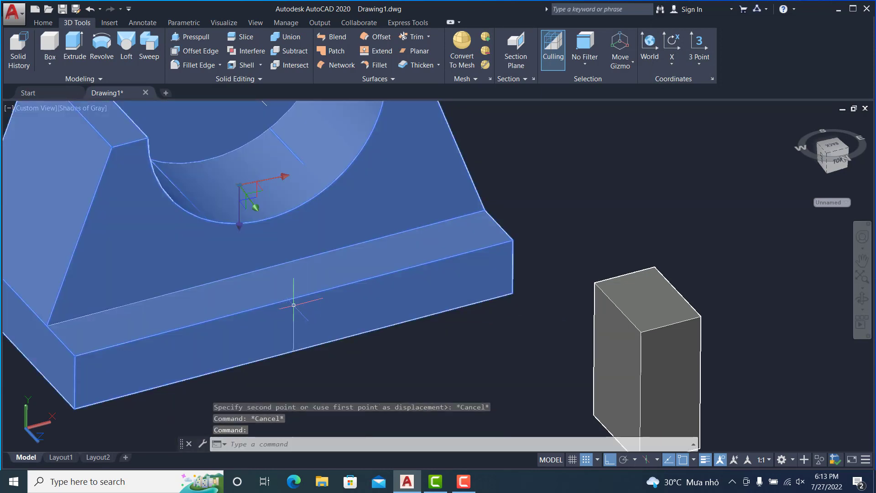
{"action": "key", "text": "Escape"}
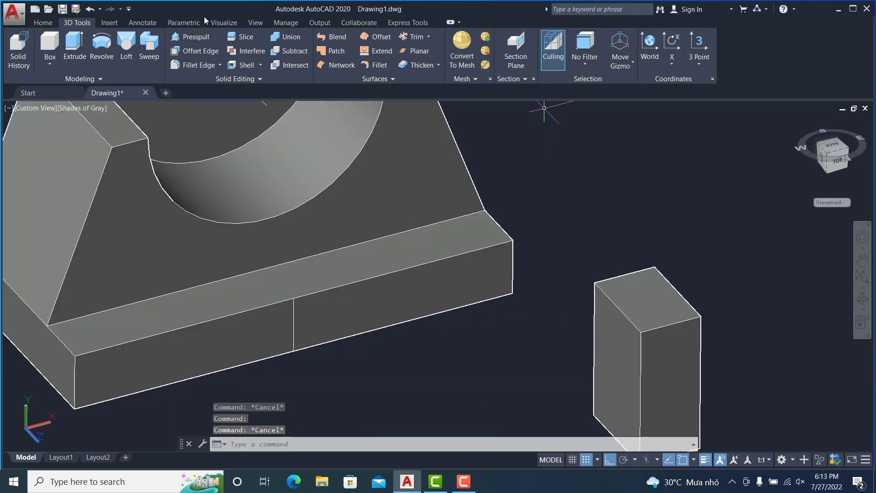
{"action": "left_click", "coordinate": [213, 24]}
Step: Switch to wireframe and erase the extra vertical line on the base
{"action": "left_click", "coordinate": [723, 41]}
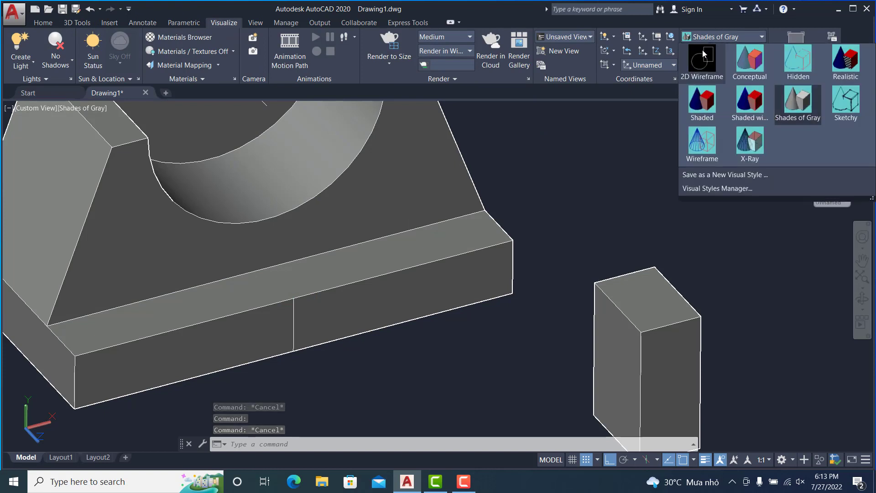
{"action": "left_click", "coordinate": [702, 97]}
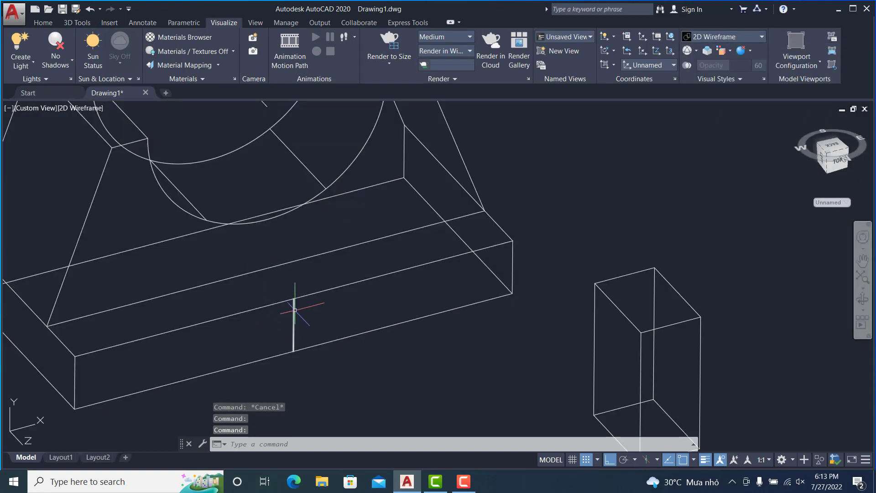
{"action": "key", "text": "Delete"}
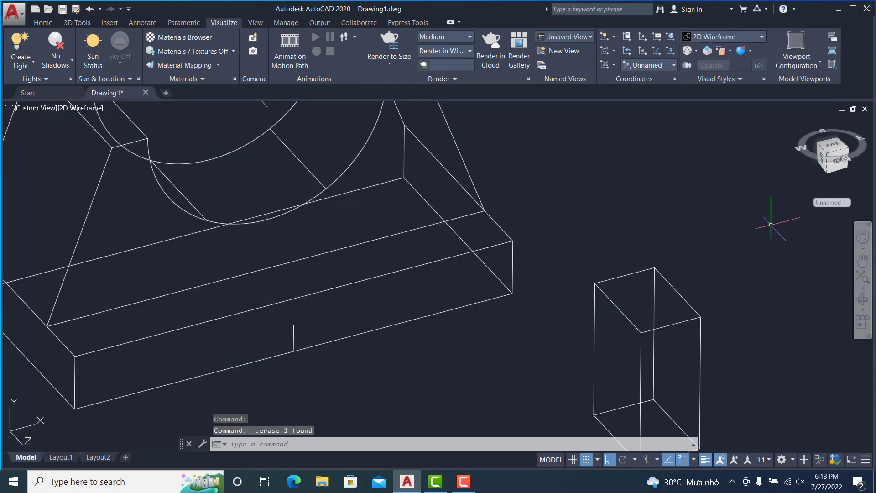
{"action": "scroll", "coordinate": [704, 230], "scroll_direction": "down", "scroll_amount": 2}
{"action": "middle_click_drag", "start_coordinate": [705, 230], "coordinate": [632, 243]}
{"action": "middle_click_drag", "start_coordinate": [862, 214], "coordinate": [745, 222]}
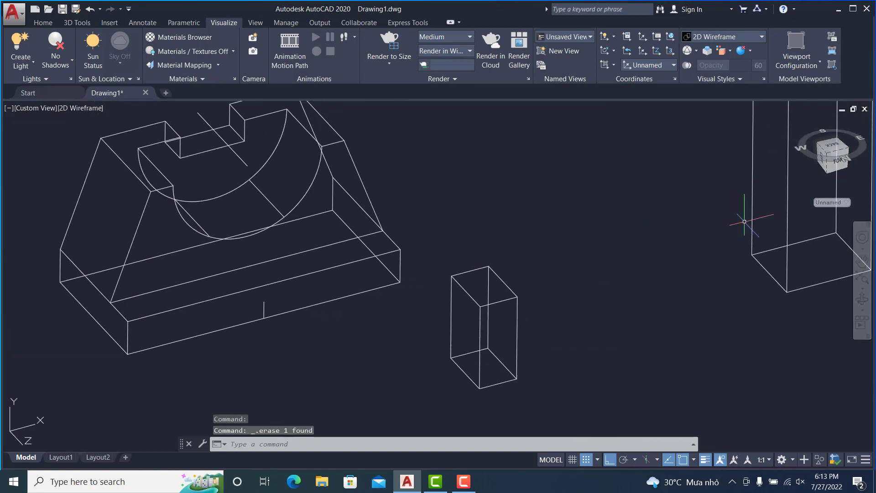
Step: Move the tall box onto the middle of the block's front
{"action": "left_click", "coordinate": [807, 224]}
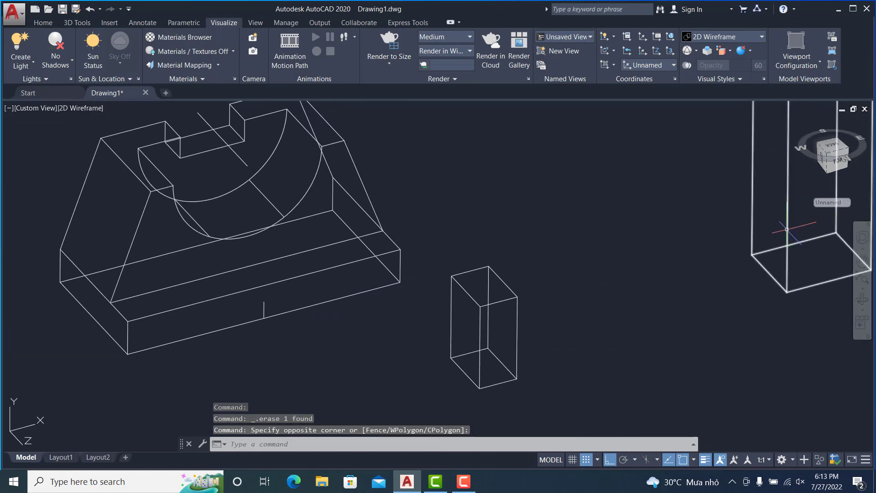
{"action": "type", "text": "m"}
{"action": "key", "text": "Return"}
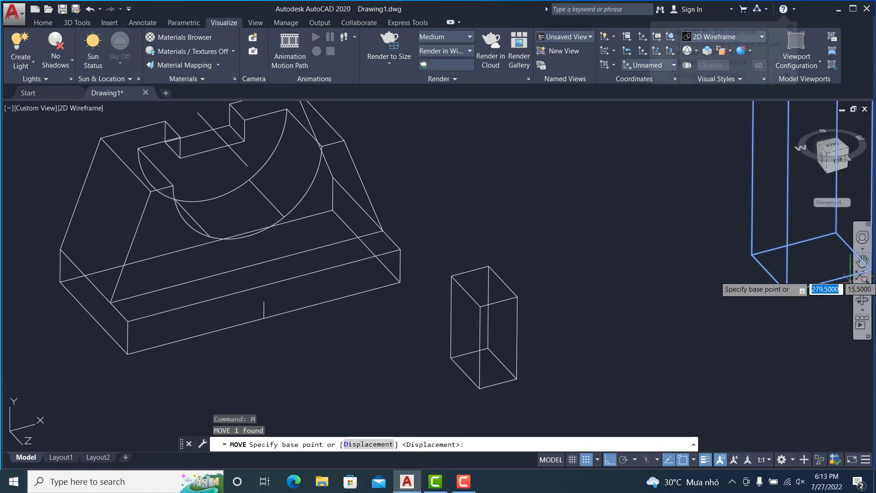
{"action": "left_click", "coordinate": [829, 282]}
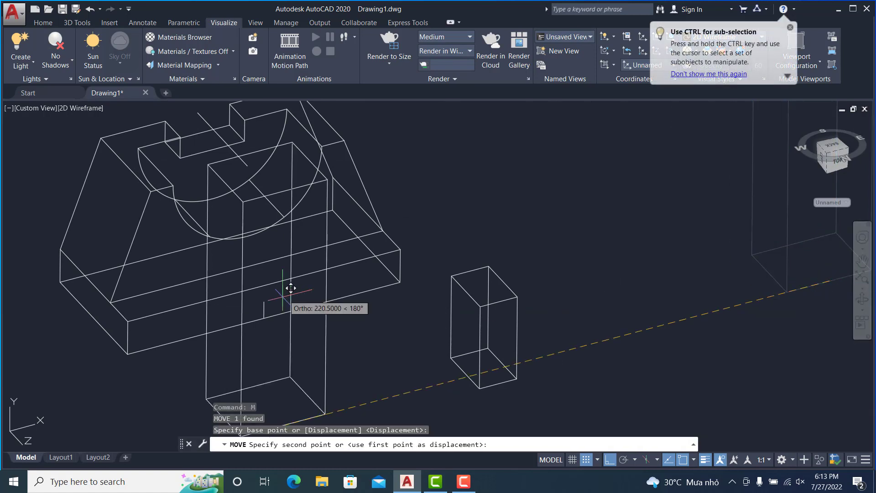
{"action": "left_click", "coordinate": [272, 302]}
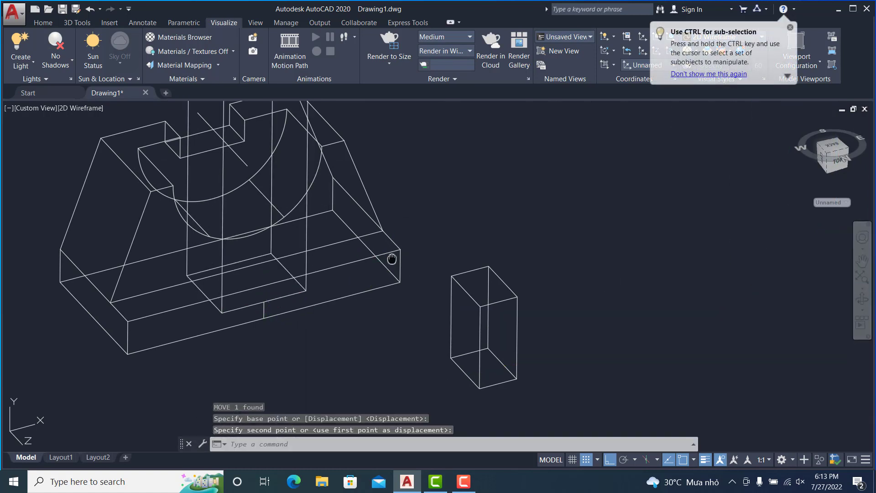
{"action": "middle_click_drag", "start_coordinate": [391, 259], "coordinate": [404, 305]}
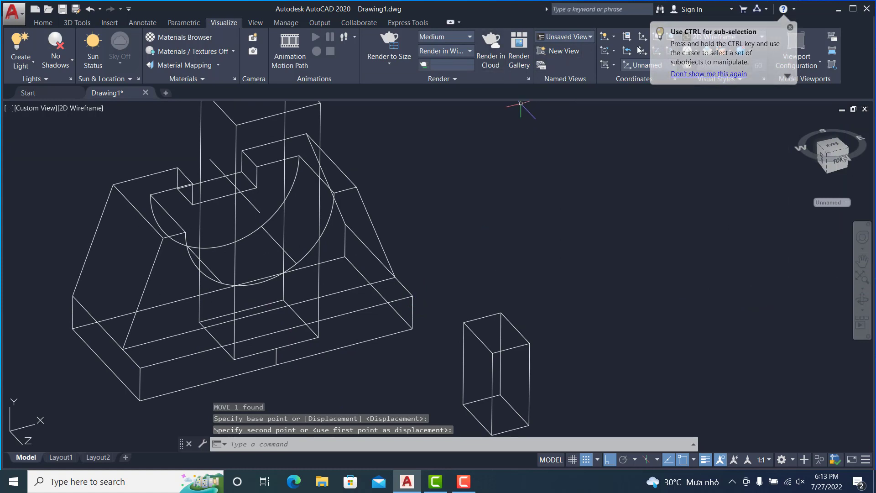
Step: Set the visual style to Shades of Gray
{"action": "left_click", "coordinate": [791, 29]}
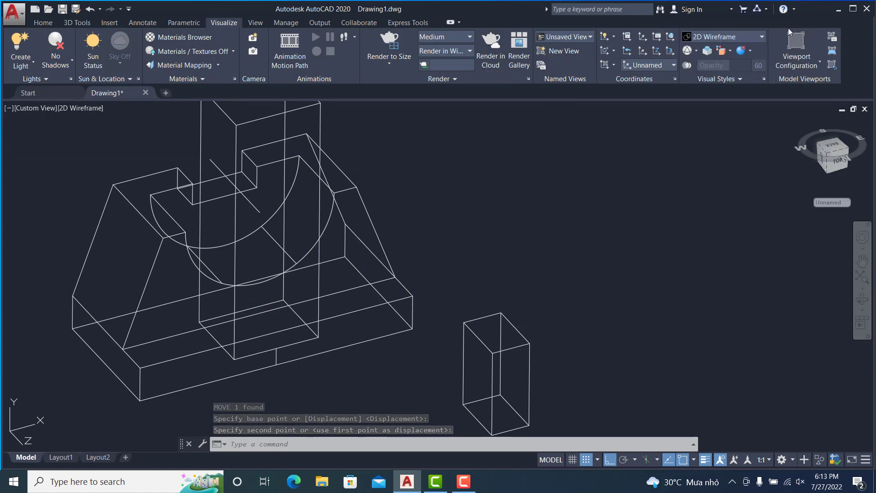
{"action": "left_click", "coordinate": [757, 38]}
{"action": "left_click", "coordinate": [799, 104]}
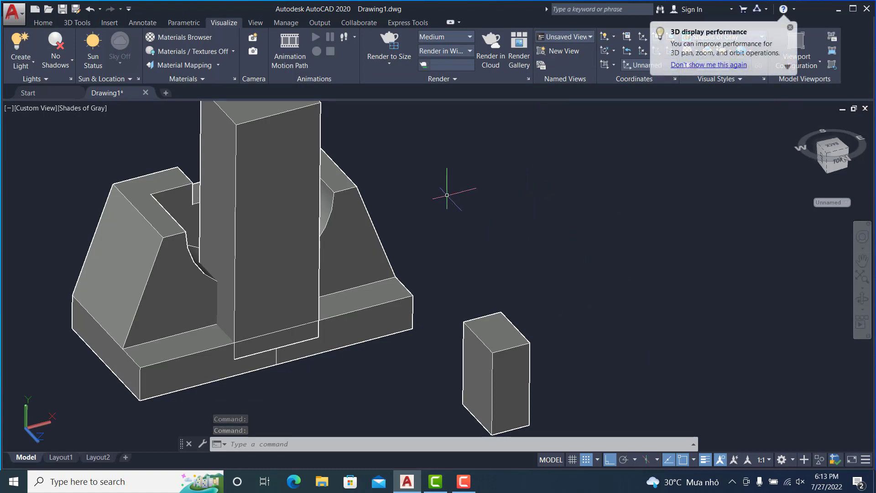
Step: Subtract the tall box from the tapered block, opening a vertical slot in its front
{"action": "left_click", "coordinate": [83, 22]}
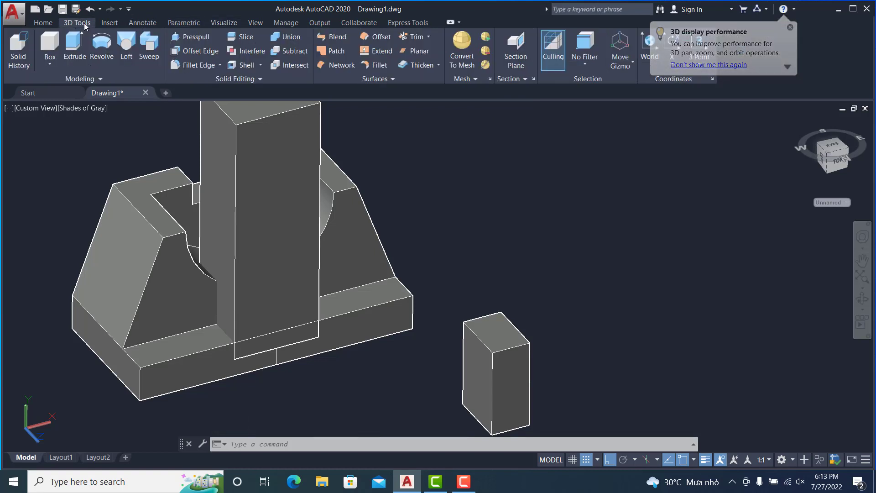
{"action": "left_click", "coordinate": [279, 54]}
{"action": "left_click", "coordinate": [162, 265]}
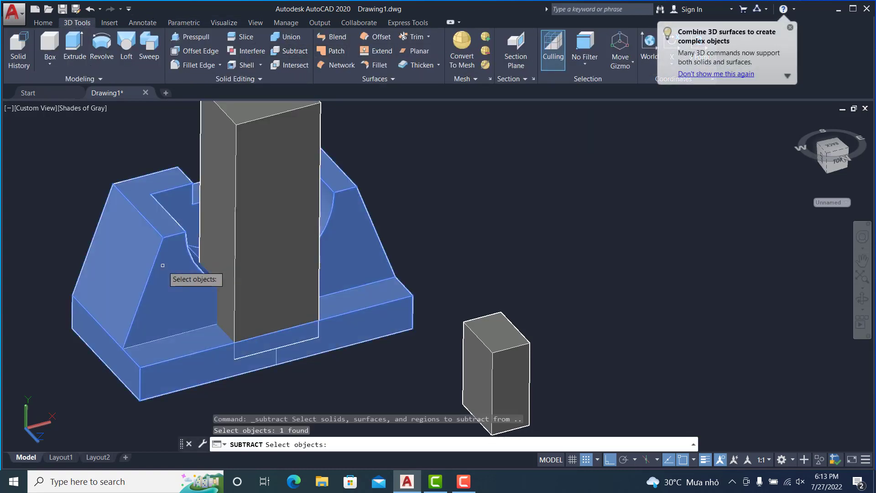
{"action": "key", "text": "Return"}
{"action": "left_click", "coordinate": [269, 237]}
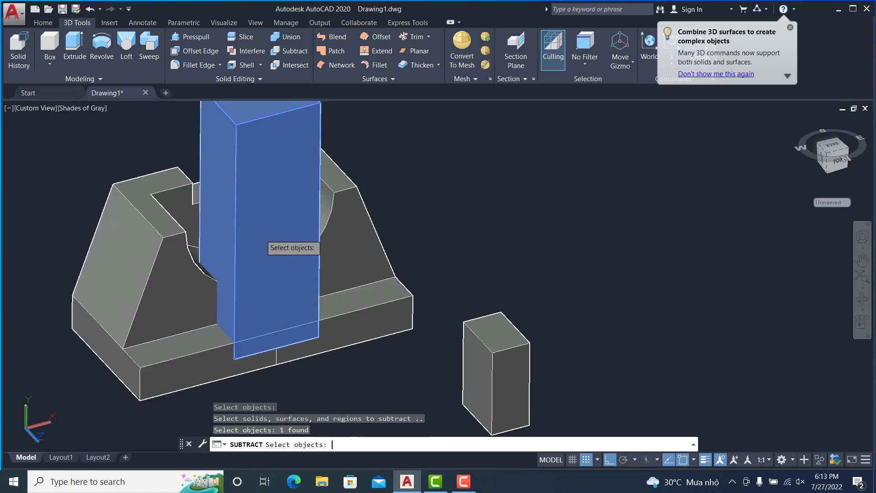
{"action": "key", "text": "Return"}
{"action": "middle_click_drag", "start_coordinate": [477, 279], "coordinate": [577, 280]}
{"action": "key", "text": "Return"}
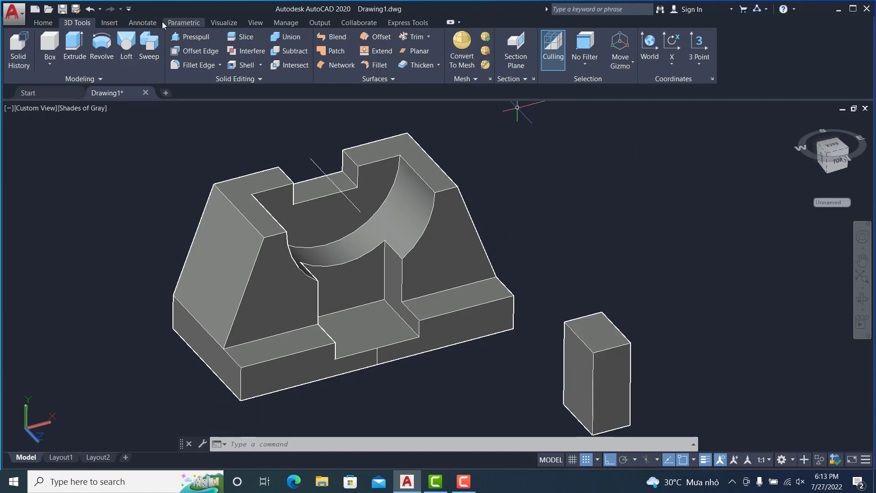
{"action": "left_click", "coordinate": [230, 25]}
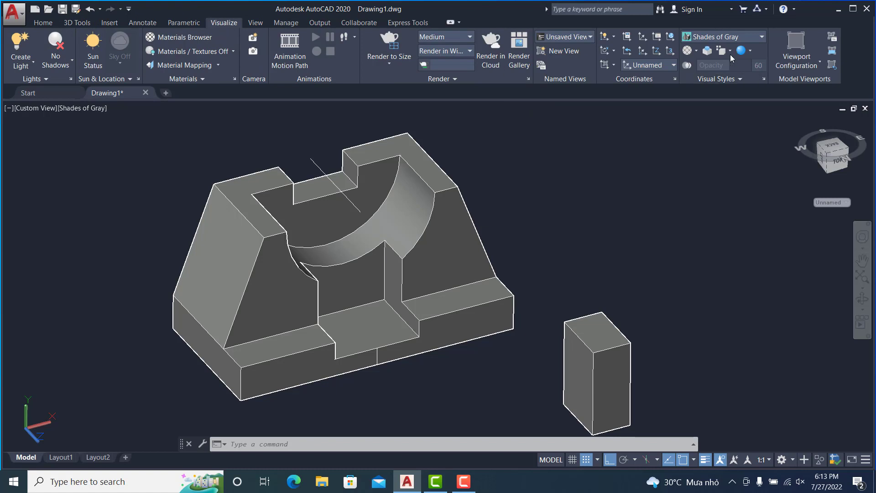
{"action": "left_click", "coordinate": [723, 41]}
Step: Switch to 2D Wireframe and draw a 23-unit line from the block's bottom corner
{"action": "left_click", "coordinate": [703, 64]}
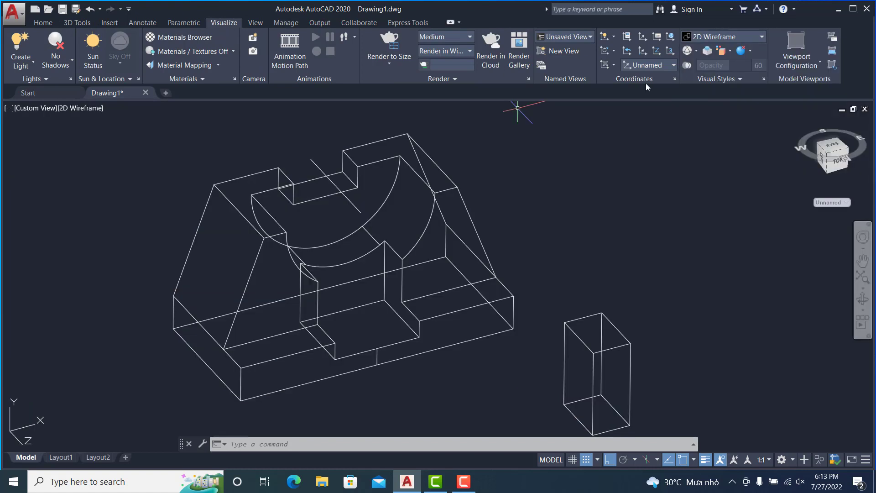
{"action": "key", "text": "Return"}
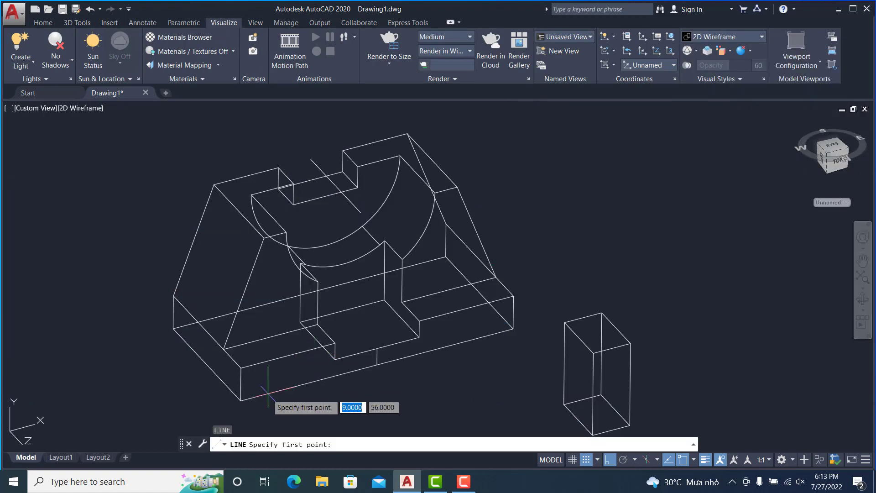
{"action": "left_click", "coordinate": [240, 400]}
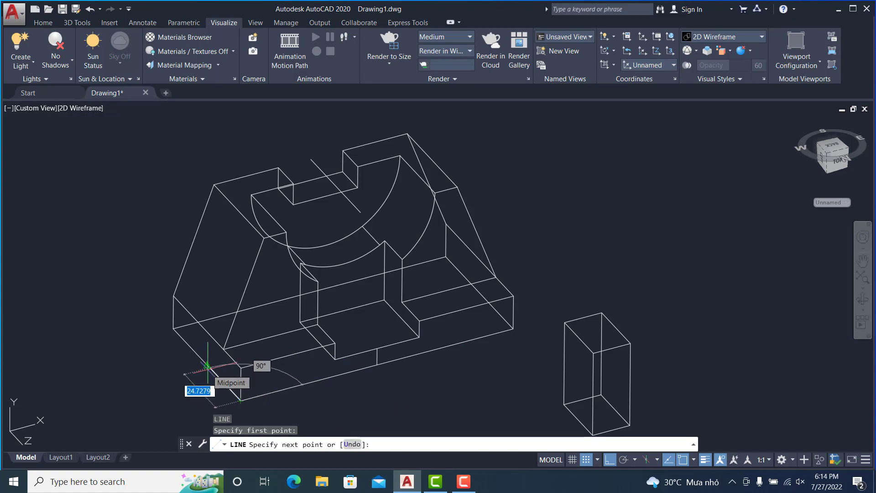
{"action": "type", "text": "0"}
{"action": "key", "text": "BackSpace"}
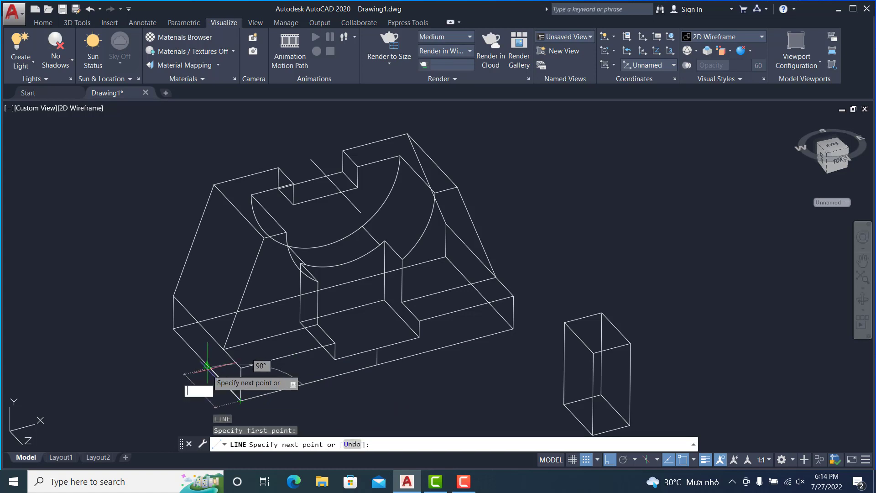
{"action": "key", "text": "Return"}
{"action": "key", "text": "Return"}
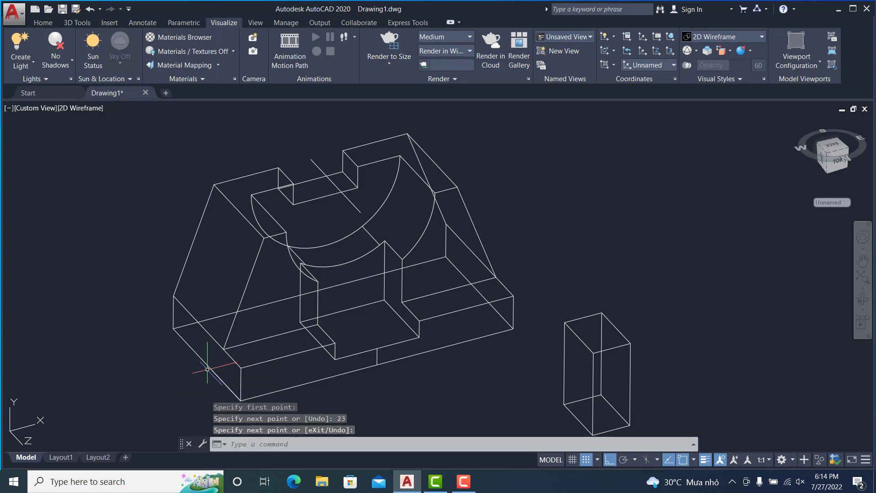
Step: Move the small box onto the block's front-left corner
{"action": "middle_click_drag", "start_coordinate": [530, 280], "coordinate": [550, 254]}
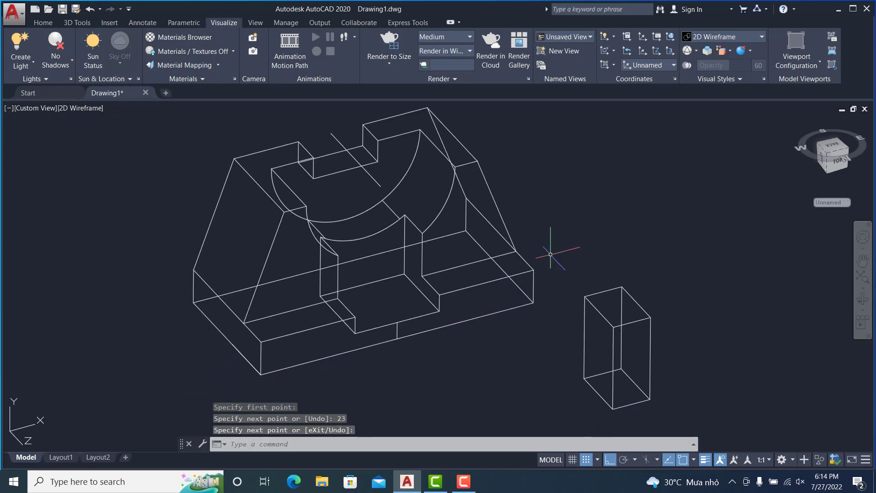
{"action": "left_click", "coordinate": [584, 334]}
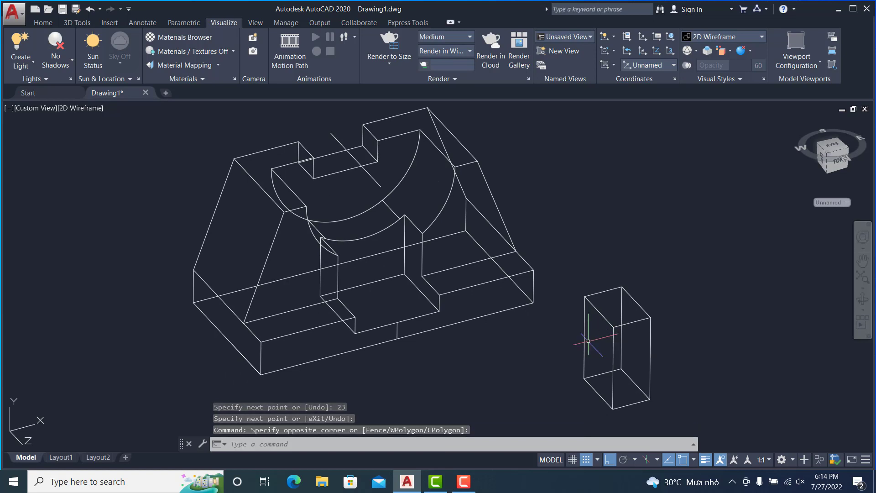
{"action": "mouse_move", "coordinate": [648, 322]}
{"action": "left_mouse_down"}
{"action": "mouse_move", "coordinate": [568, 362]}
{"action": "mouse_move", "coordinate": [744, 338]}
{"action": "left_mouse_up"}
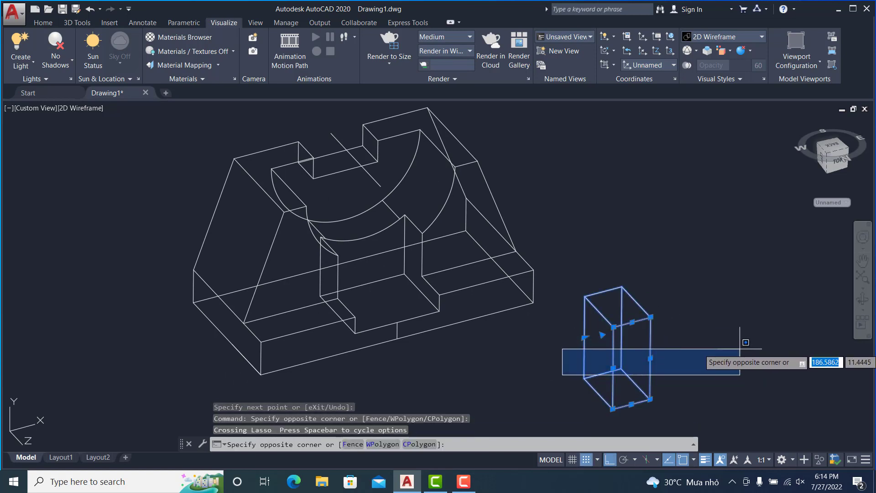
{"action": "type", "text": "m"}
{"action": "key", "text": "Return"}
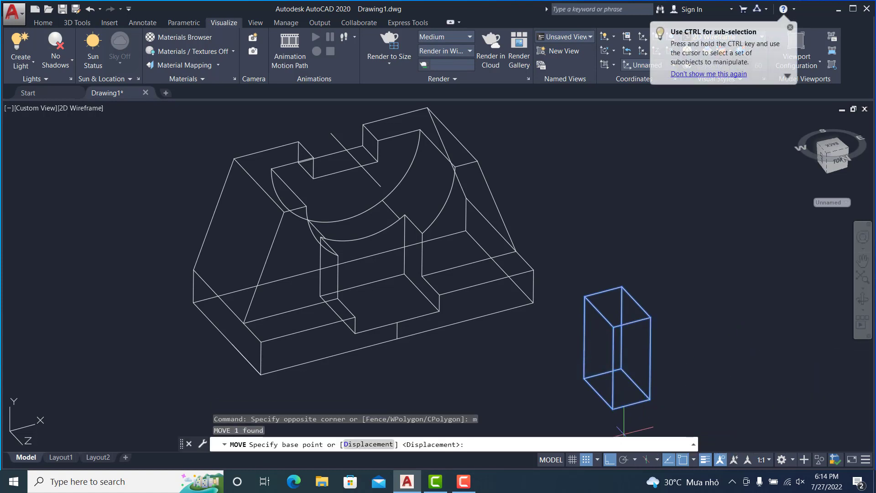
{"action": "left_click", "coordinate": [613, 407]}
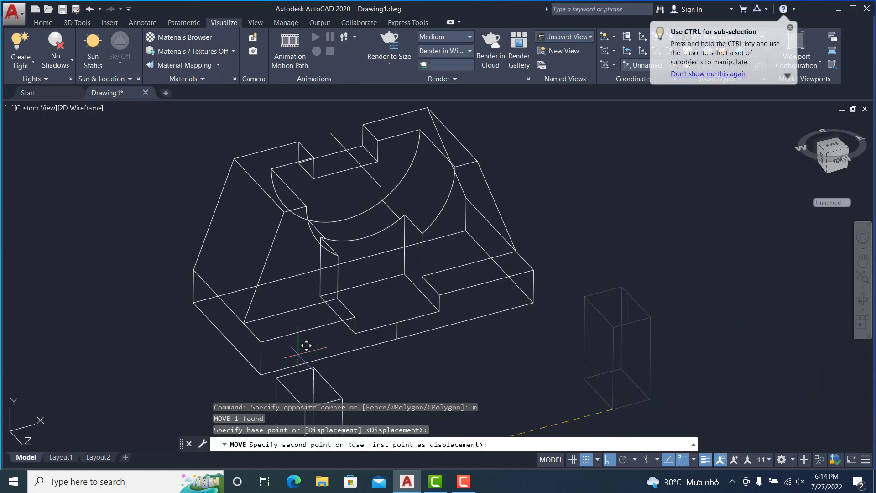
{"action": "left_click", "coordinate": [230, 349]}
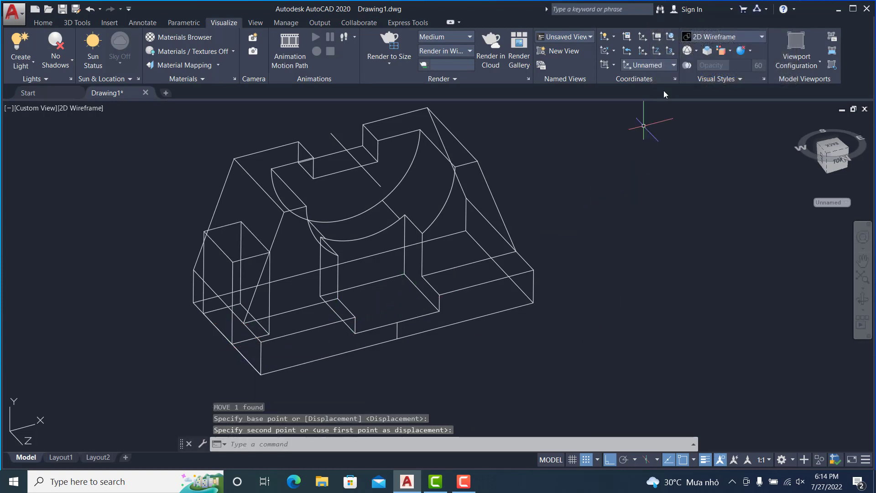
Step: Shade the model with Shades of Gray and view it from the ViewCube TOP
{"action": "left_click", "coordinate": [709, 42]}
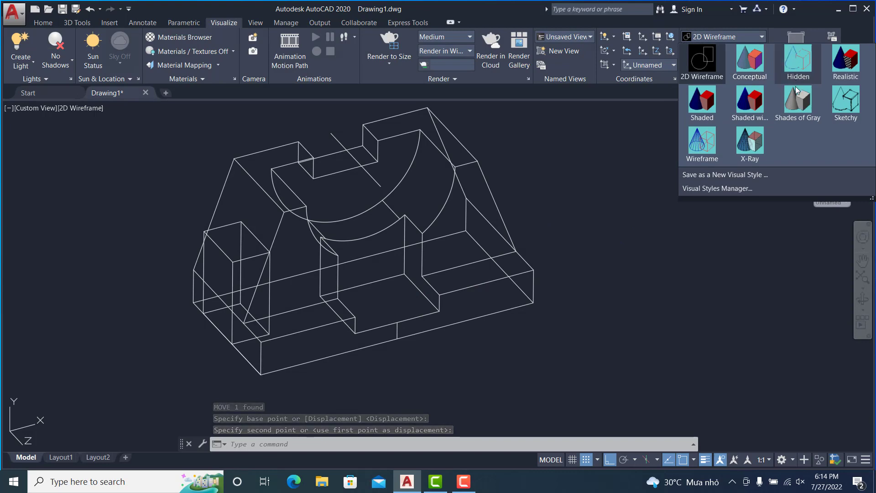
{"action": "left_click", "coordinate": [793, 92]}
{"action": "middle_click_drag", "start_coordinate": [503, 193], "coordinate": [485, 196], "text": "shift"}
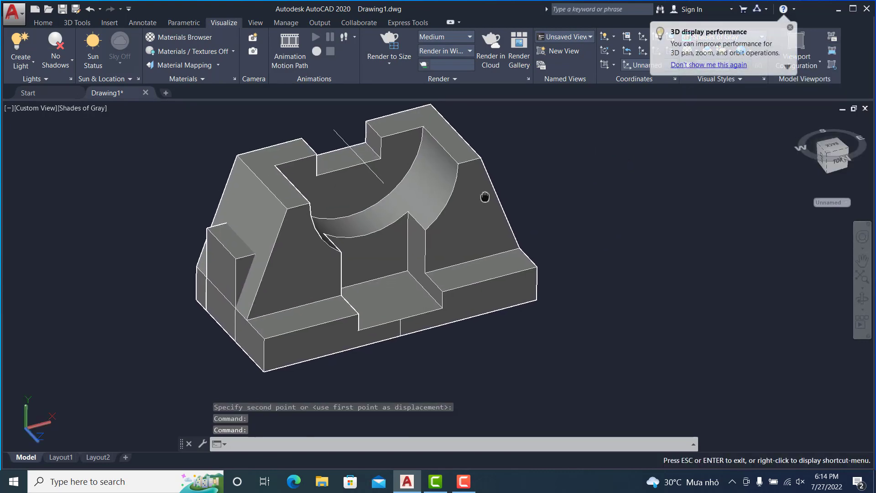
{"action": "mouse_move", "coordinate": [839, 168]}
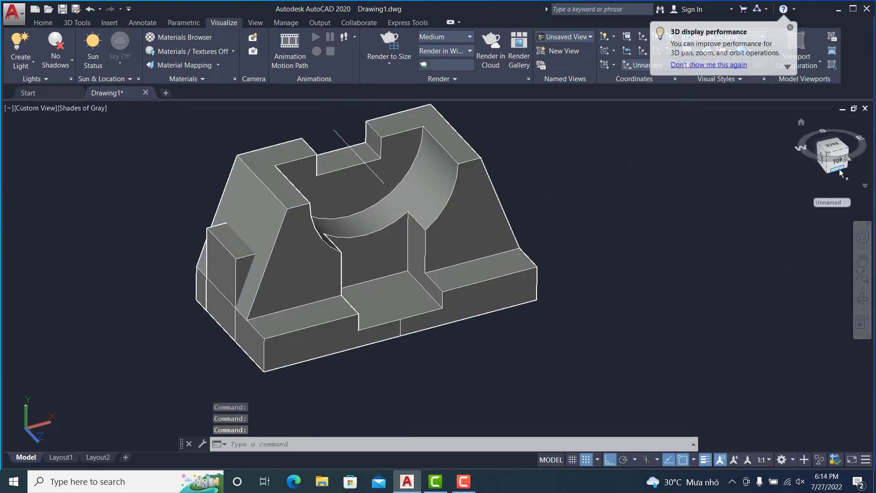
{"action": "left_click", "coordinate": [839, 161]}
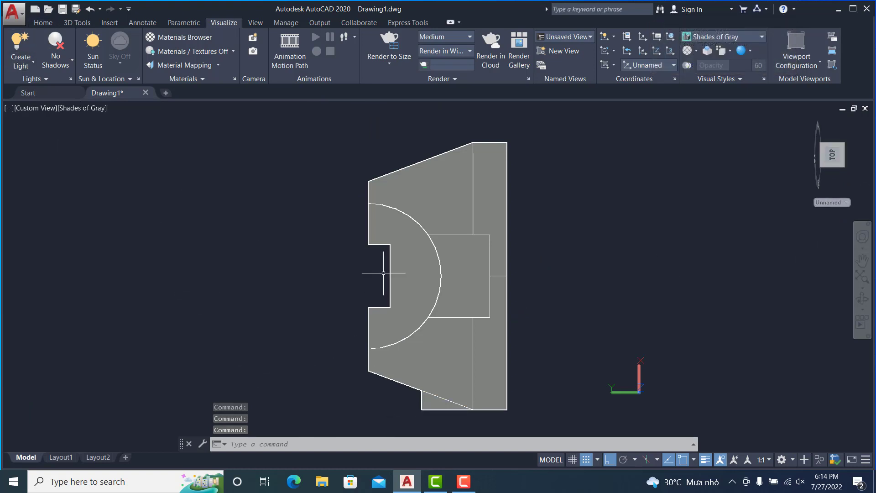
Step: Mirror the small box across the block's centre line, keeping the source box
{"action": "left_click", "coordinate": [43, 22]}
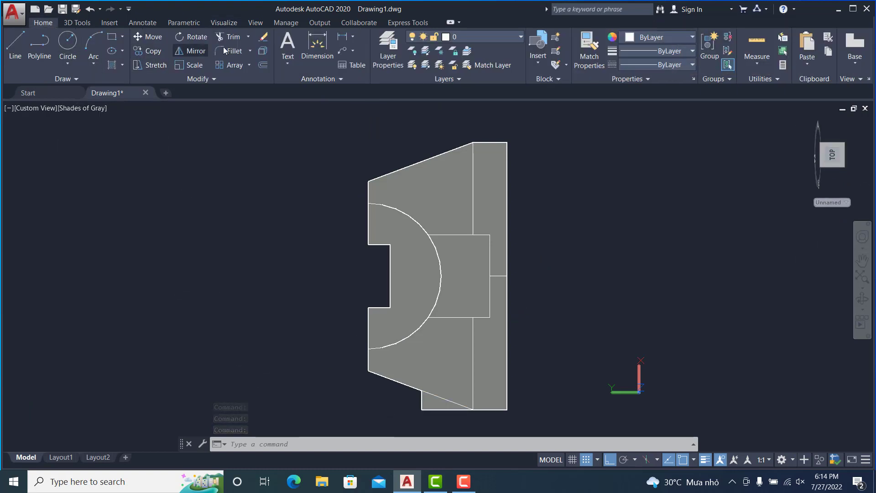
{"action": "left_click", "coordinate": [196, 51]}
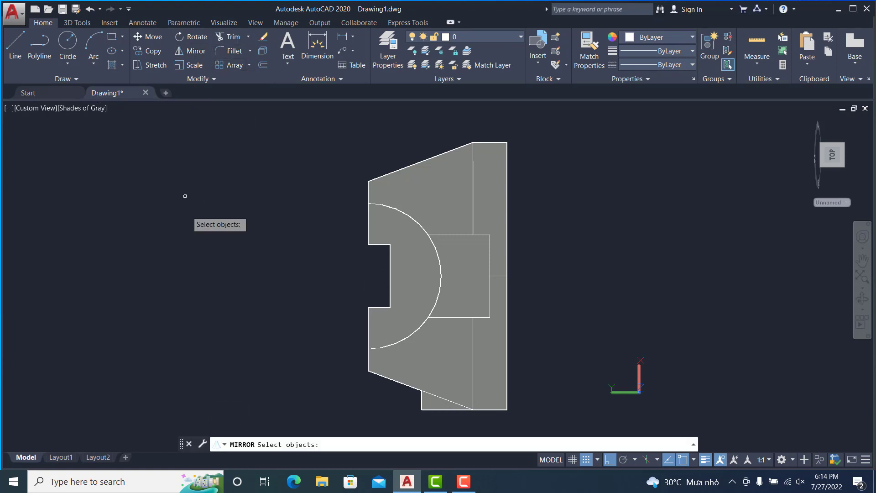
{"action": "left_click", "coordinate": [423, 407]}
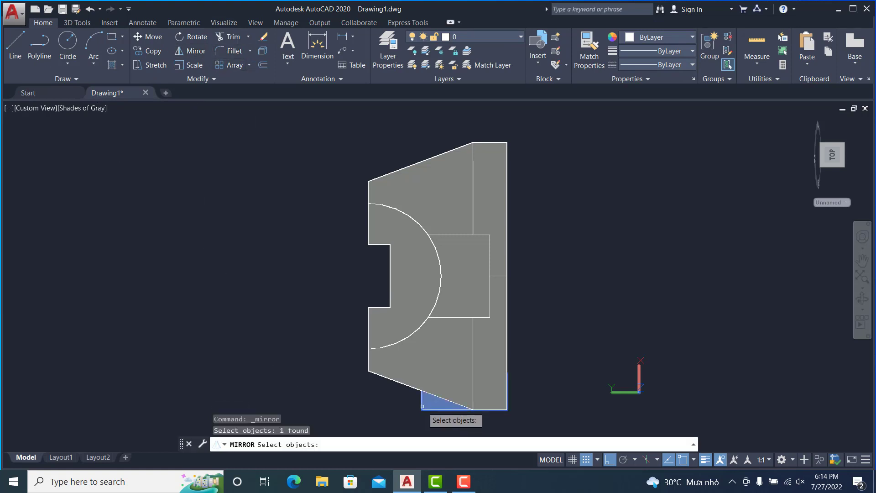
{"action": "key", "text": "Return"}
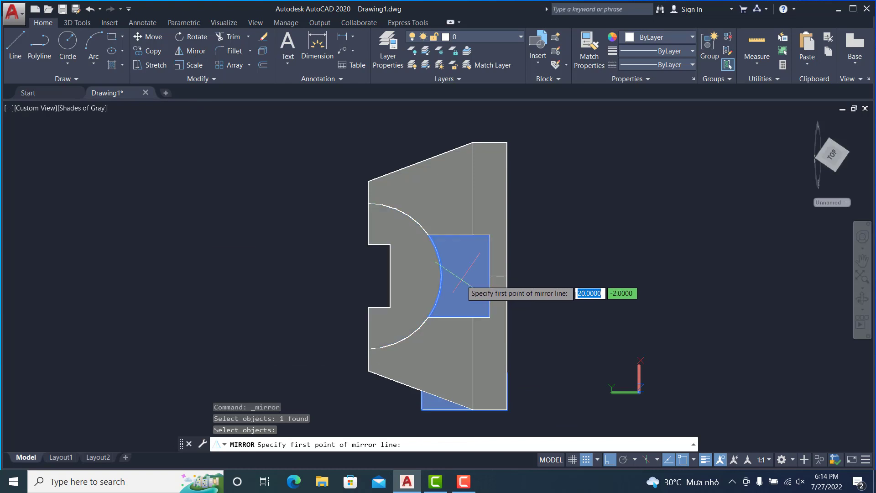
{"action": "left_click", "coordinate": [491, 276]}
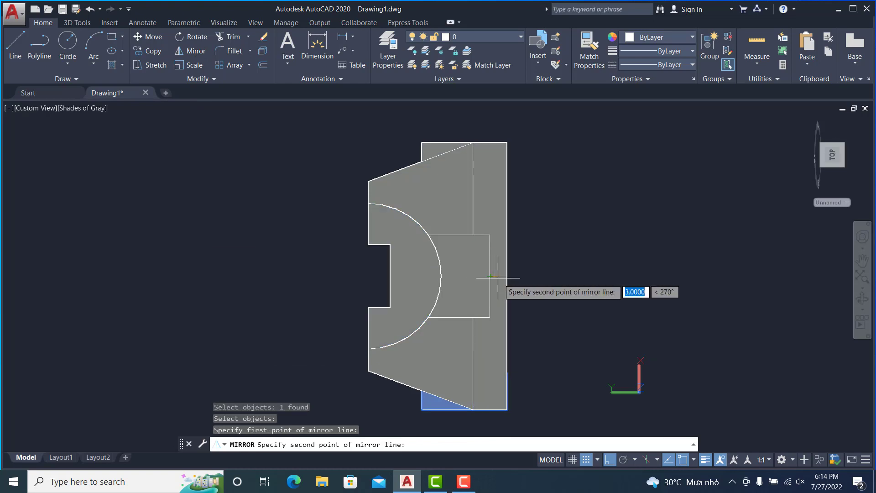
{"action": "left_click", "coordinate": [505, 278]}
{"action": "key", "text": "Return"}
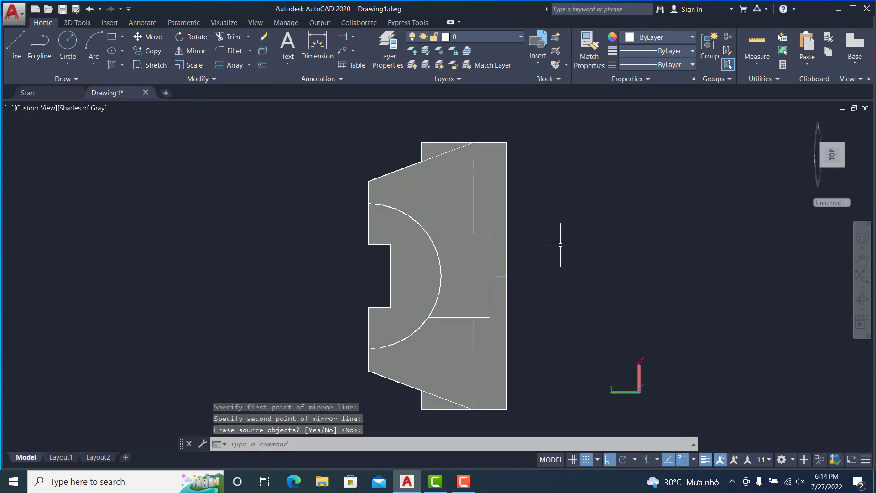
{"action": "mouse_move", "coordinate": [833, 155]}
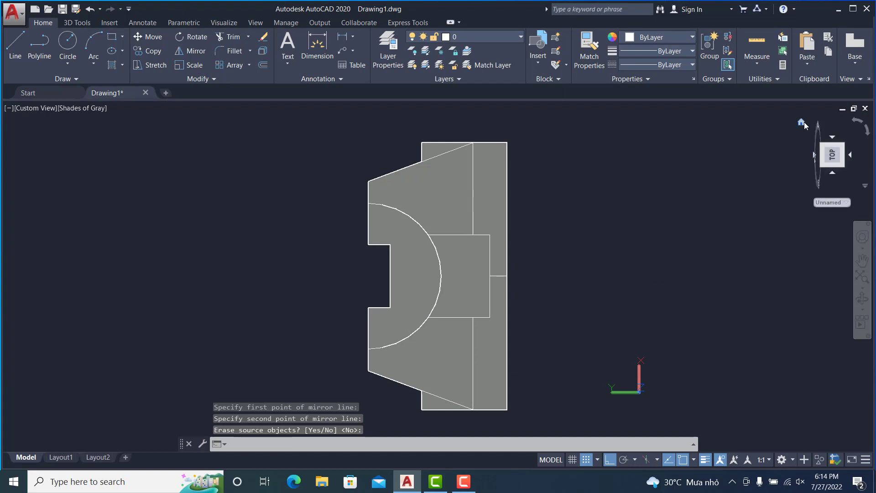
{"action": "left_click", "coordinate": [802, 122]}
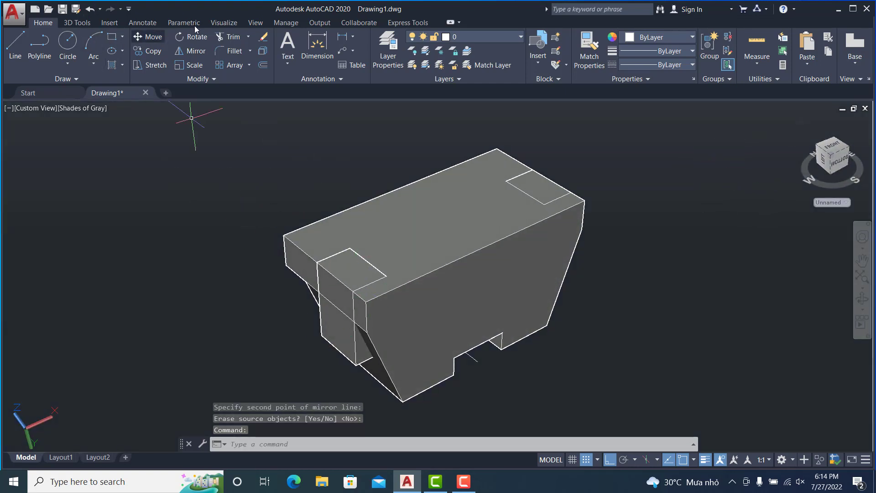
Step: Begin subtracting corner boxes from the block, then cancel the attempt
{"action": "left_click", "coordinate": [144, 22]}
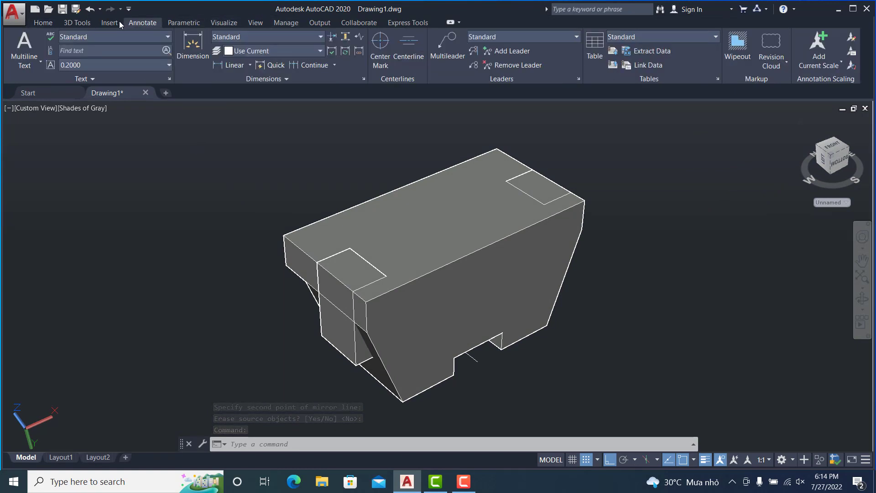
{"action": "left_click", "coordinate": [109, 20]}
{"action": "left_click", "coordinate": [79, 23]}
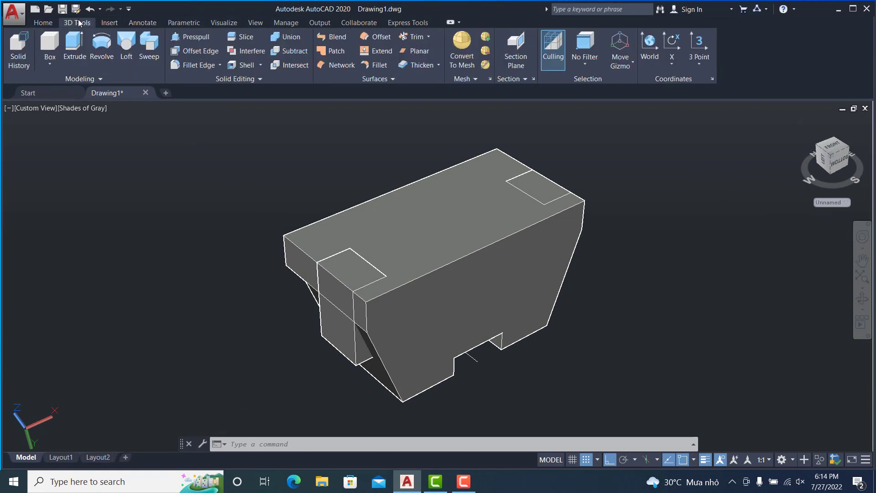
{"action": "left_click", "coordinate": [292, 51]}
{"action": "left_click", "coordinate": [447, 277]}
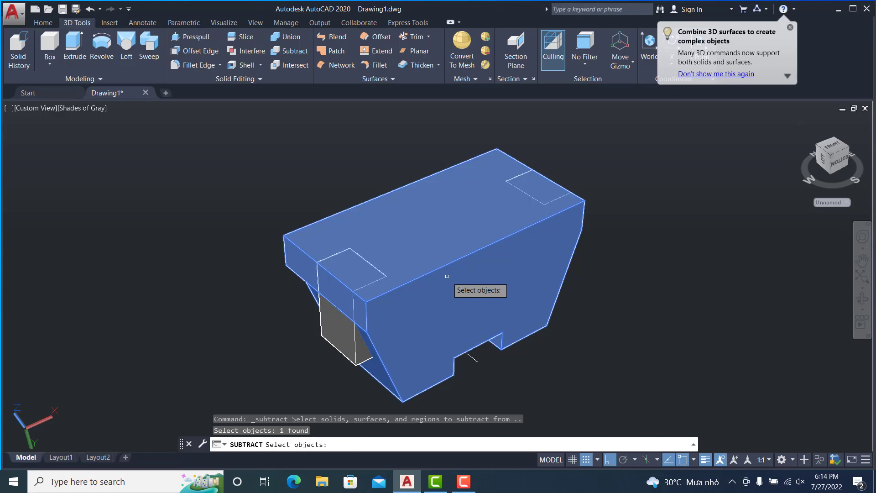
{"action": "key", "text": "Return"}
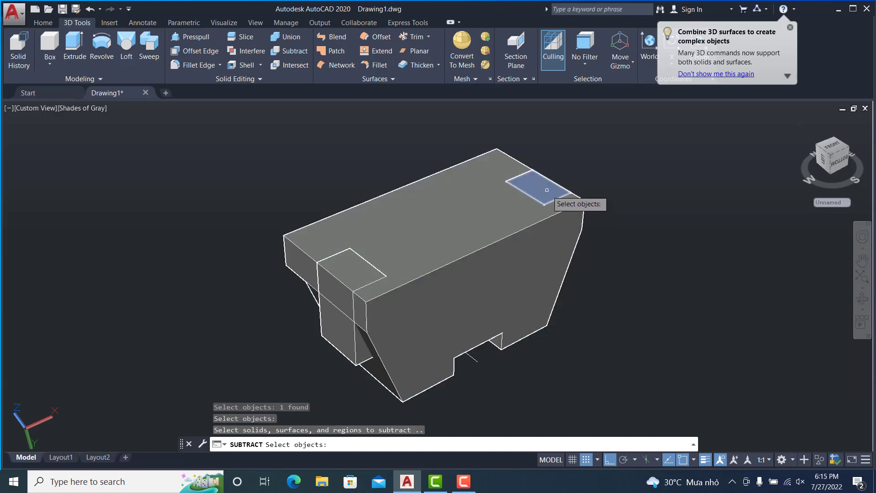
{"action": "left_click", "coordinate": [546, 190]}
{"action": "left_click", "coordinate": [355, 268]}
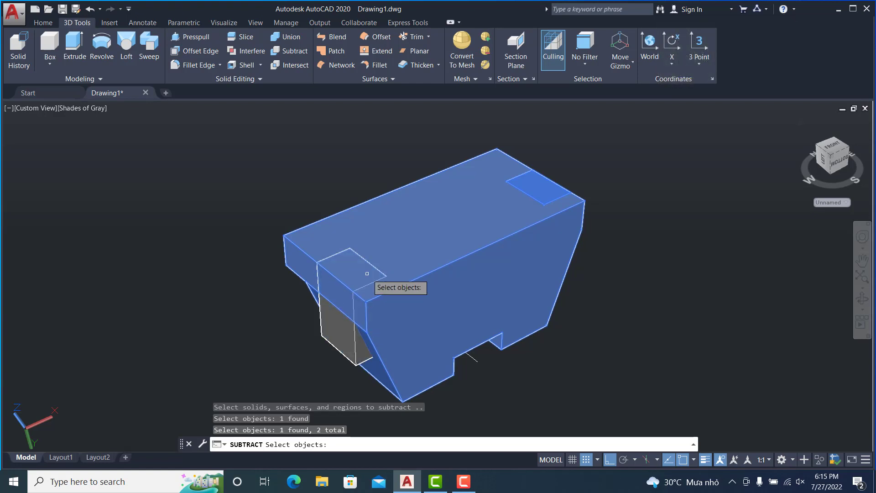
{"action": "key", "text": "Escape"}
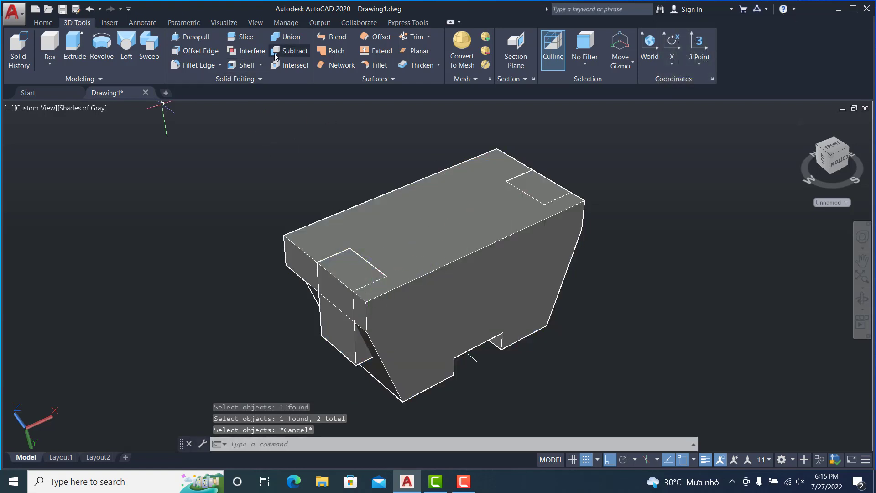
Step: Subtract the near and far corner boxes from the tapered block
{"action": "left_click", "coordinate": [276, 53]}
{"action": "left_click", "coordinate": [384, 204]}
{"action": "key", "text": "Return"}
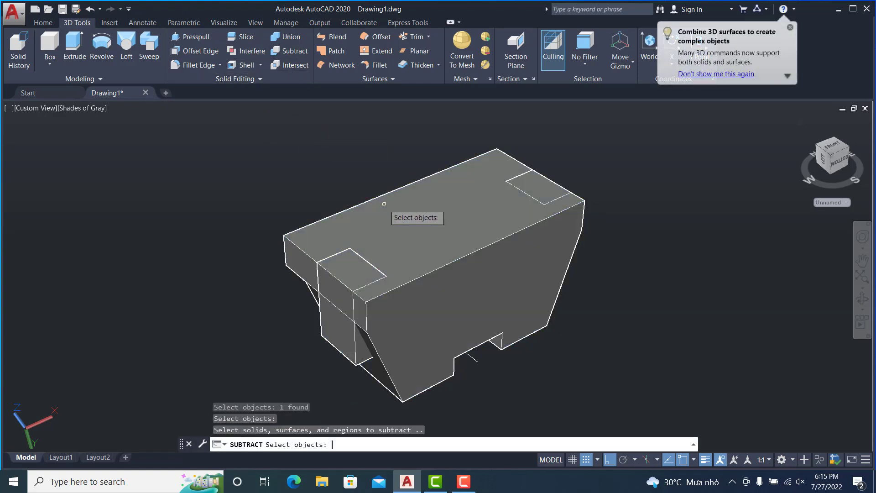
{"action": "left_click", "coordinate": [343, 339]}
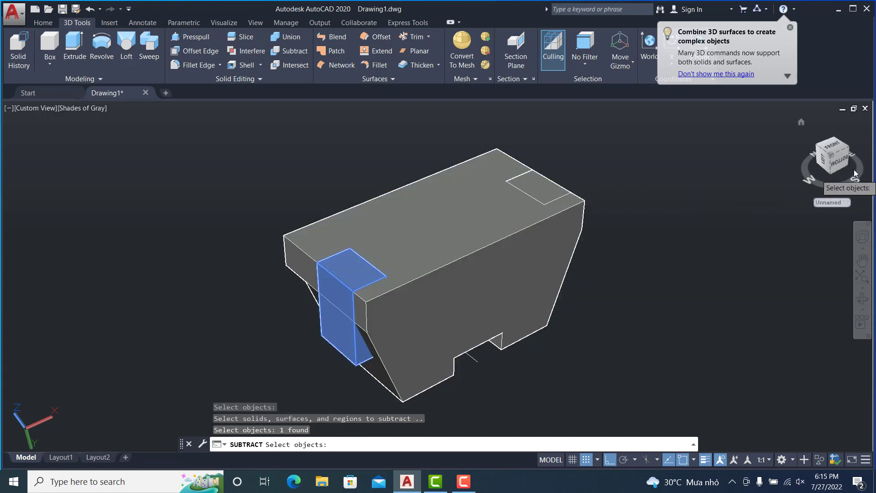
{"action": "mouse_move", "coordinate": [855, 172]}
{"action": "middle_mouse_down", "text": "shift"}
{"action": "mouse_move", "coordinate": [683, 306]}
{"action": "mouse_move", "coordinate": [815, 173]}
{"action": "middle_mouse_up", "text": "shift"}
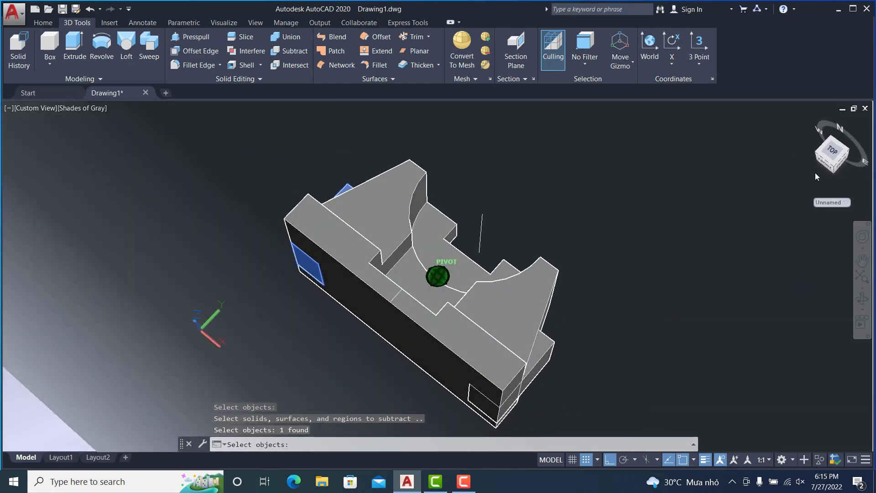
{"action": "left_click", "coordinate": [547, 345]}
{"action": "key", "text": "Return"}
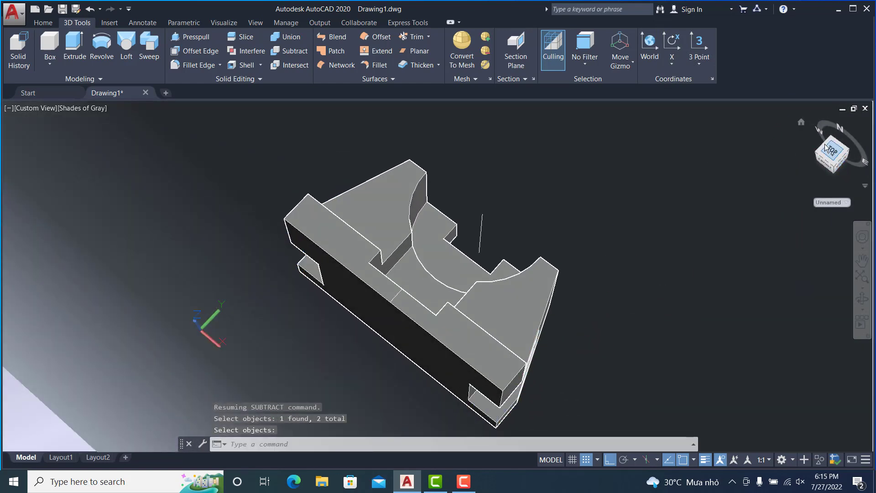
{"action": "key", "text": "Return"}
{"action": "left_click", "coordinate": [802, 122]}
{"action": "middle_click_drag", "start_coordinate": [401, 257], "coordinate": [420, 255]}
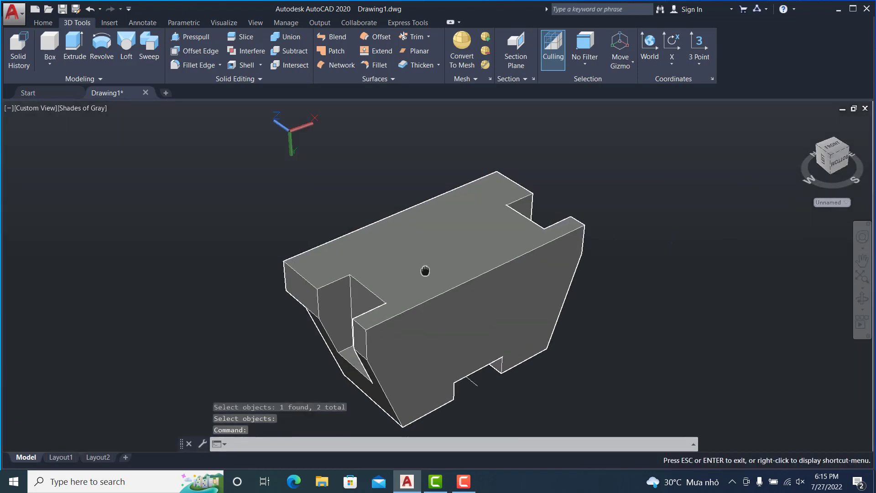
Step: Orbit around the cut block to inspect its top, back, cradle and end notches
{"action": "left_click", "coordinate": [869, 301]}
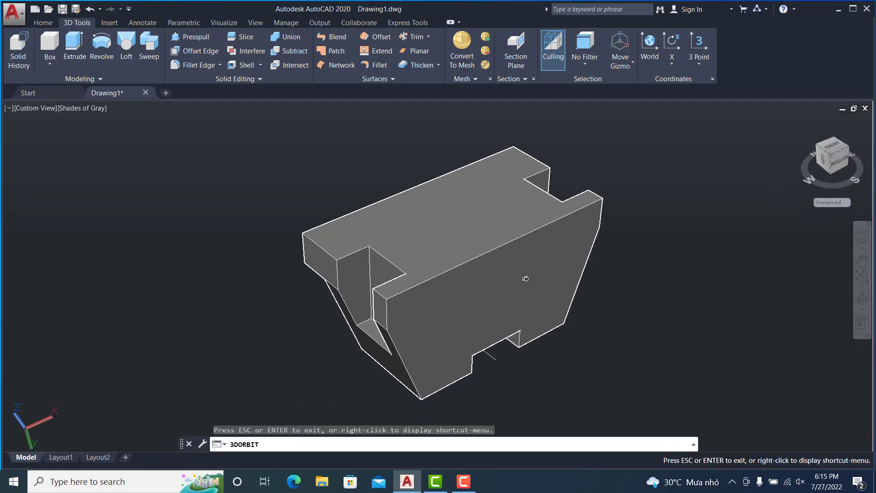
{"action": "mouse_move", "coordinate": [509, 273]}
{"action": "left_mouse_down"}
{"action": "mouse_move", "coordinate": [421, 264]}
{"action": "mouse_move", "coordinate": [397, 162]}
{"action": "mouse_move", "coordinate": [641, 253]}
{"action": "left_mouse_up"}
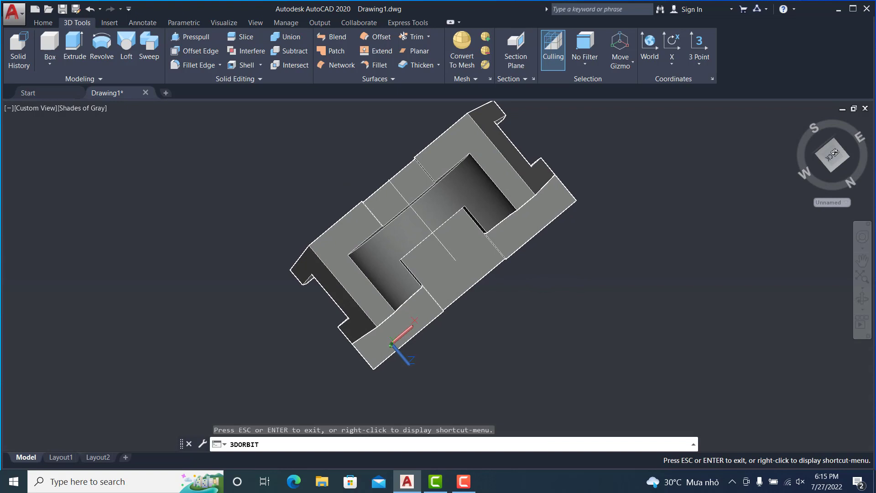
{"action": "key", "text": "Escape"}
{"action": "middle_click_drag", "start_coordinate": [838, 156], "coordinate": [871, 441], "text": "shift"}
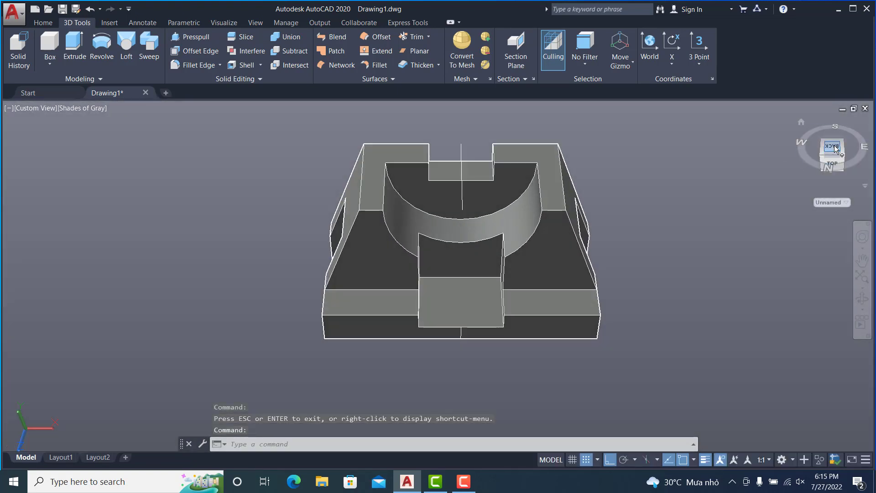
{"action": "mouse_move", "coordinate": [833, 147]}
{"action": "middle_mouse_down", "text": "shift"}
{"action": "mouse_move", "coordinate": [720, 196]}
{"action": "mouse_move", "coordinate": [700, 221]}
{"action": "mouse_move", "coordinate": [721, 196]}
{"action": "mouse_move", "coordinate": [664, 155]}
{"action": "mouse_move", "coordinate": [721, 135]}
{"action": "middle_mouse_up", "text": "shift"}
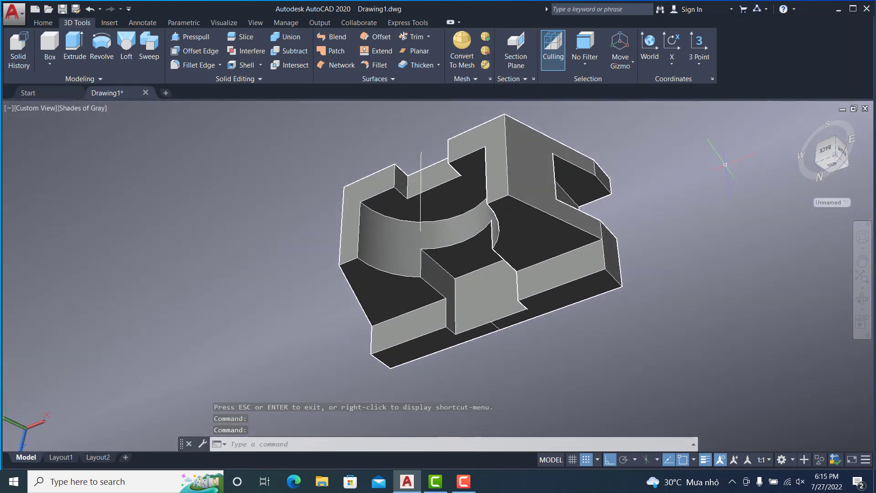
{"action": "left_click", "coordinate": [225, 23]}
Step: In 2D Wireframe, delete the stray vertical line, then return to Shades of Gray
{"action": "left_click", "coordinate": [692, 39]}
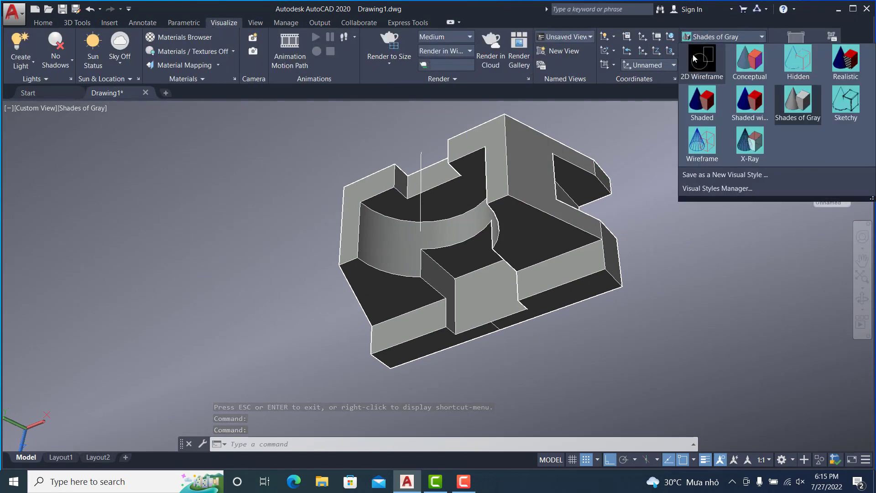
{"action": "left_click", "coordinate": [695, 60]}
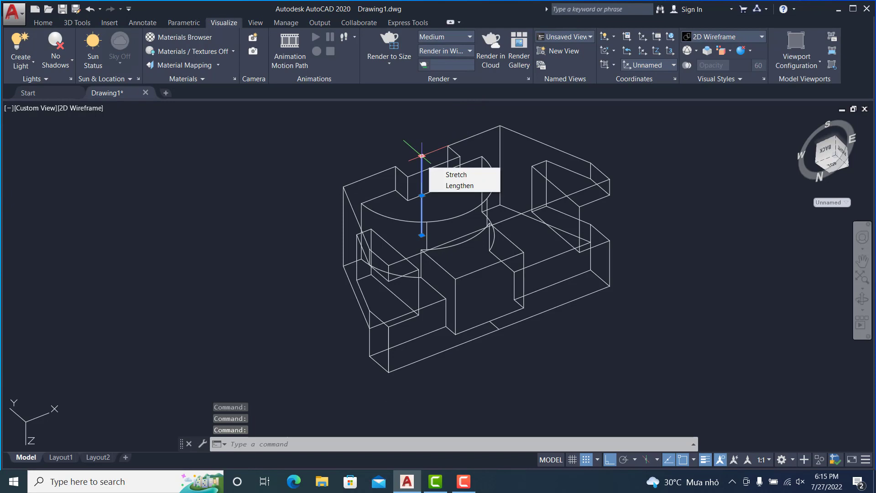
{"action": "key", "text": "Delete"}
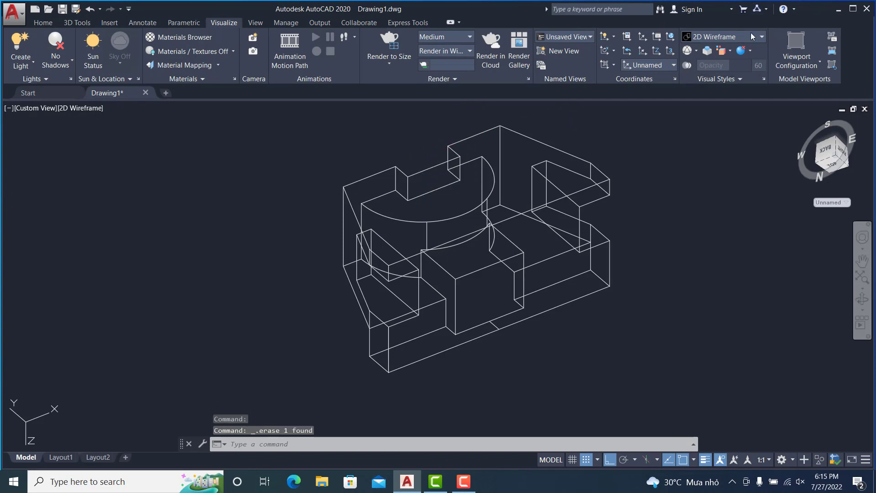
{"action": "left_click", "coordinate": [754, 37]}
{"action": "left_click", "coordinate": [796, 99]}
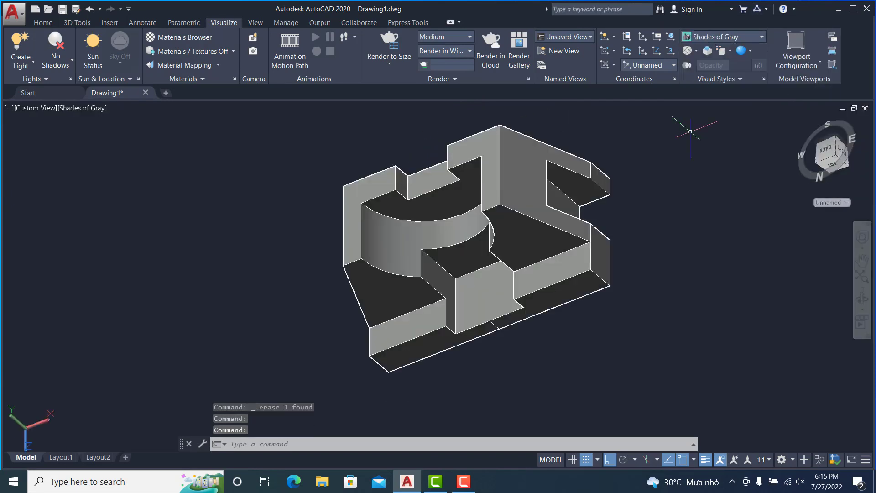
{"action": "scroll", "coordinate": [616, 165], "scroll_direction": "down", "scroll_amount": 3}
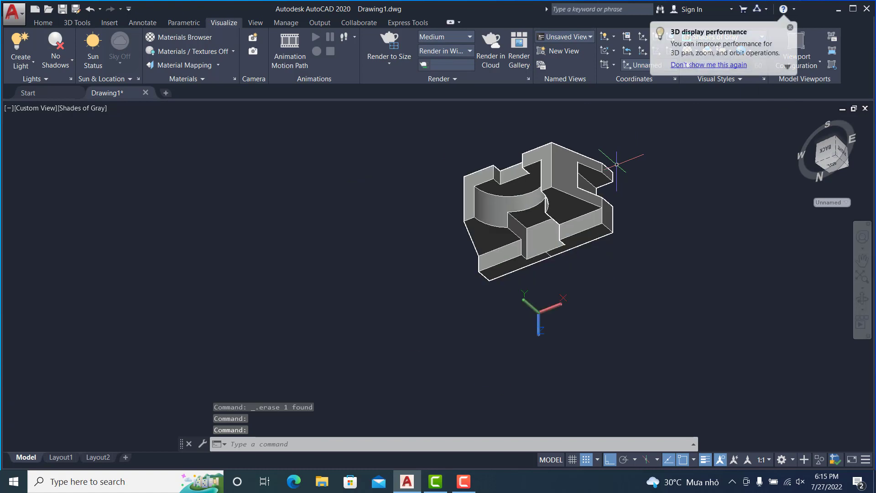
{"action": "scroll", "coordinate": [616, 164], "scroll_direction": "up", "scroll_amount": 2}
{"action": "scroll", "coordinate": [616, 164], "scroll_direction": "up", "scroll_amount": 2}
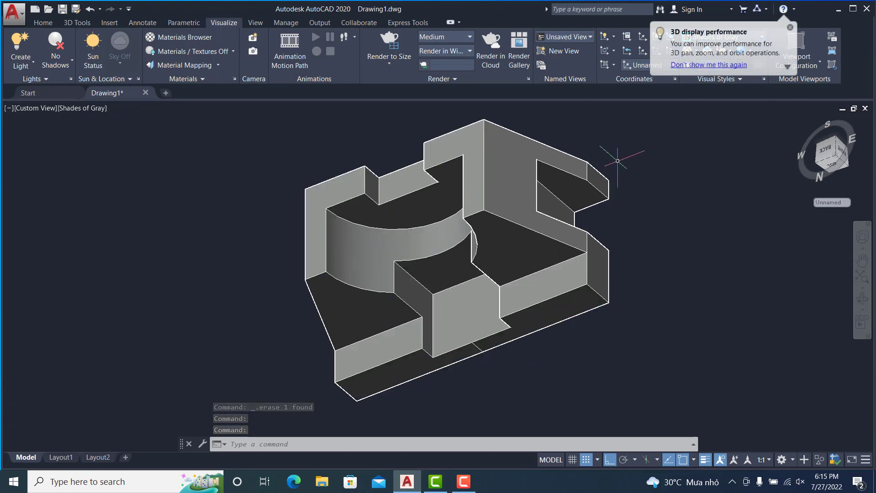